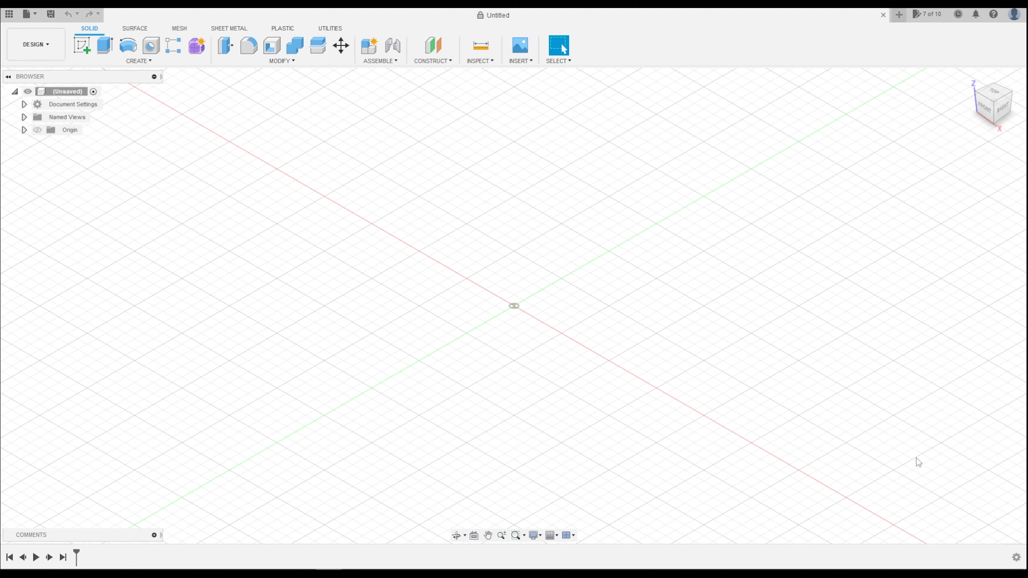
# Start a sketch on the horizontal ground plane and draw an 8 mm circle about 75 mm left of and 30 mm above the origin
pyautogui.click(81, 48)
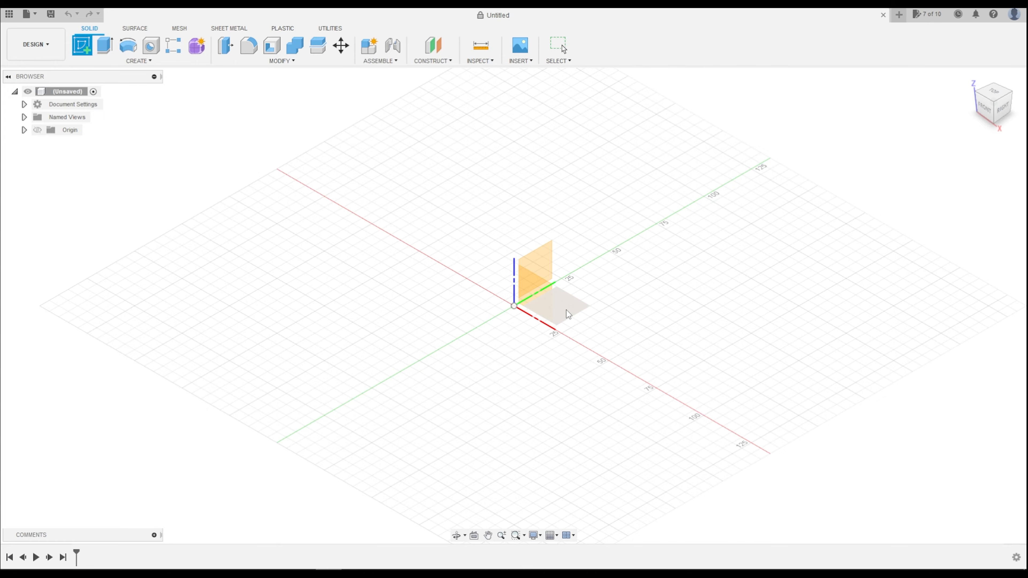
pyautogui.click(567, 314)
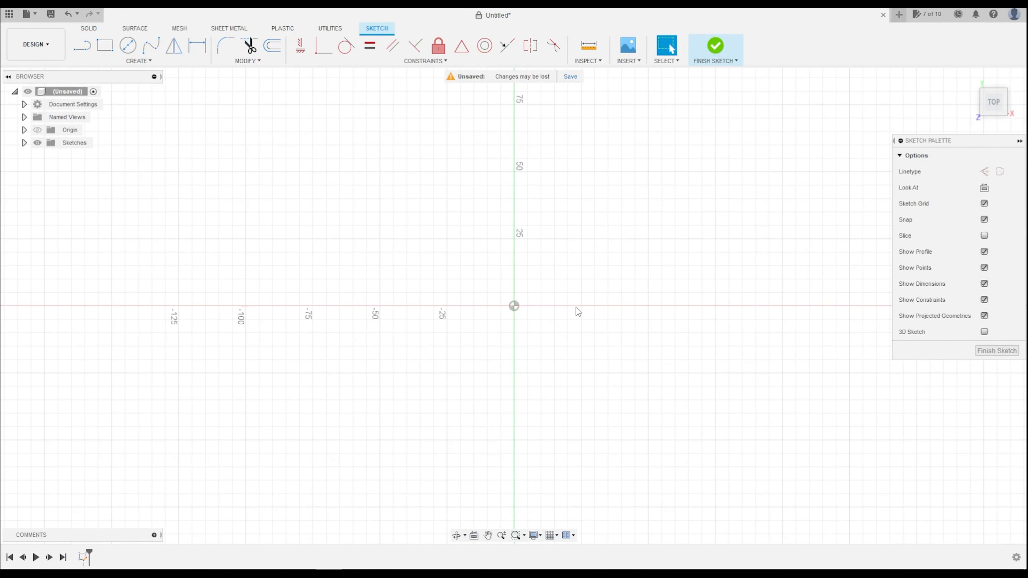
pyautogui.click(128, 45)
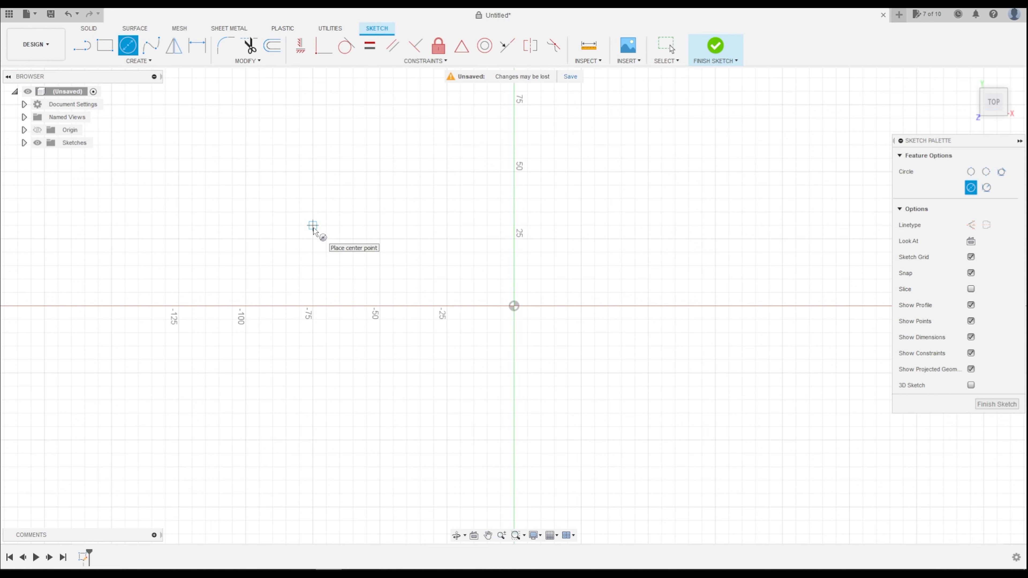
pyautogui.click(313, 225)
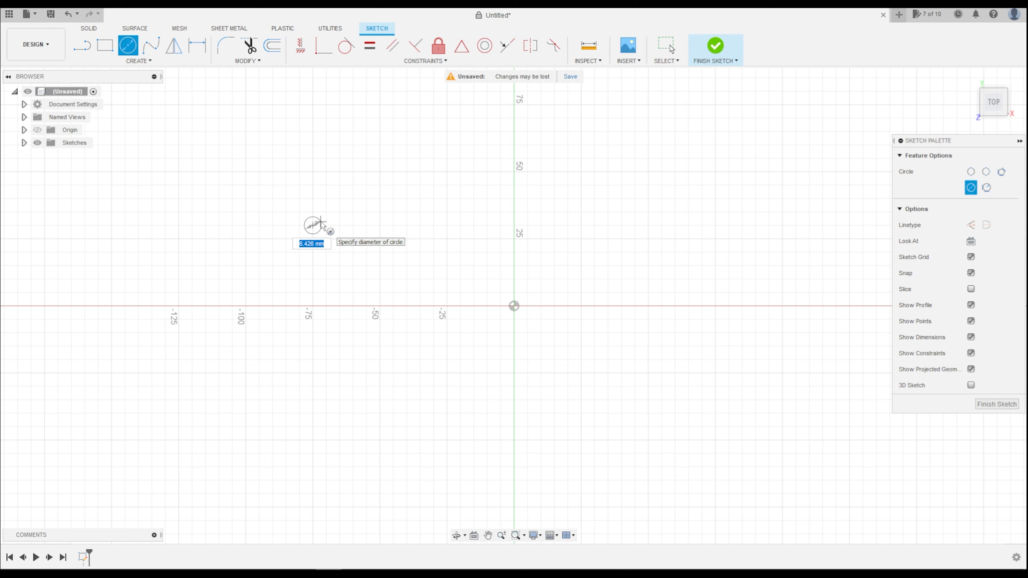
pyautogui.write('8')
pyautogui.press('Return')
pyautogui.press('Escape')
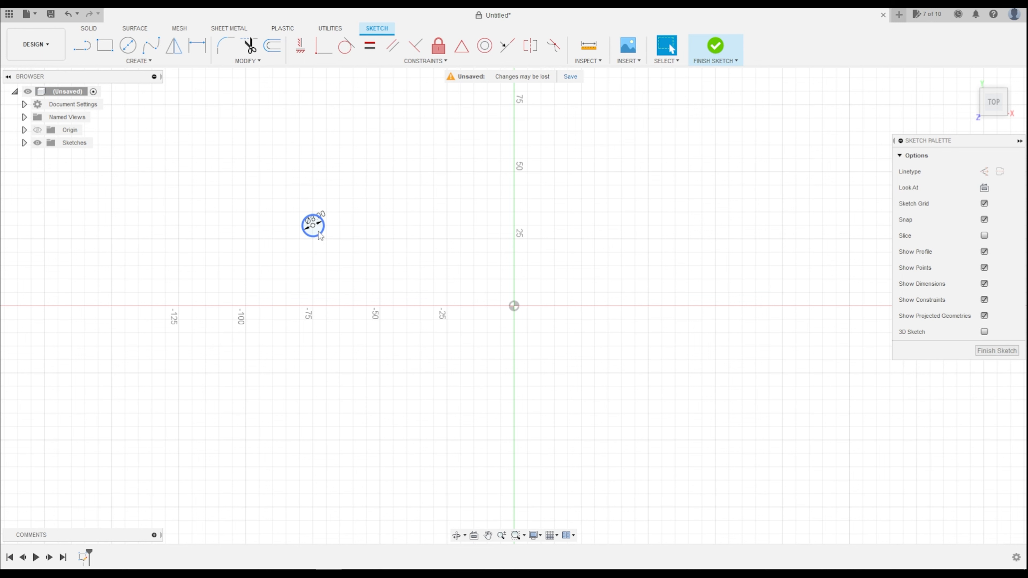
# Draw a 75 mm vertical line down from the circle's centre and turn it into a construction line
pyautogui.press('l')
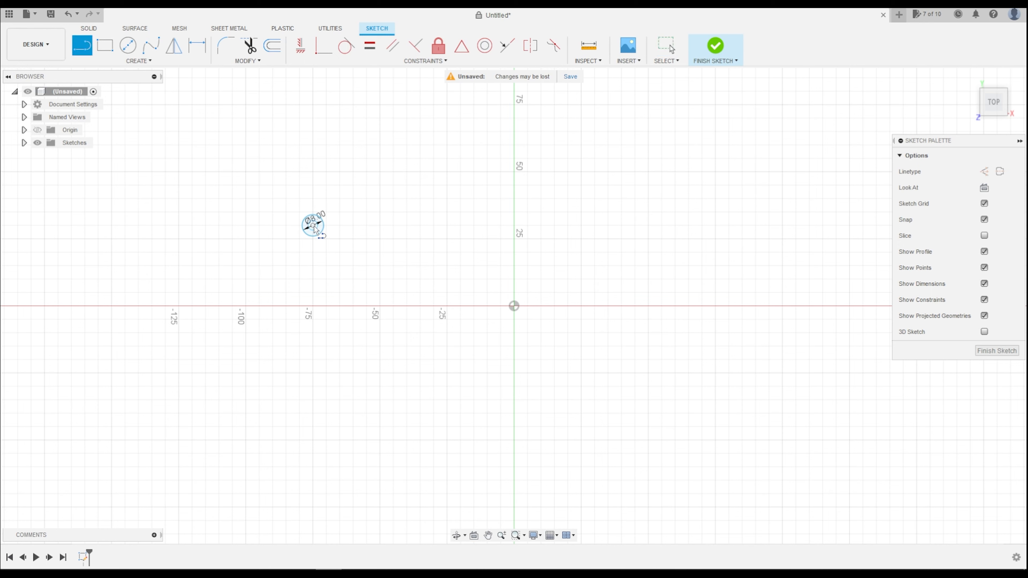
pyautogui.click(313, 226)
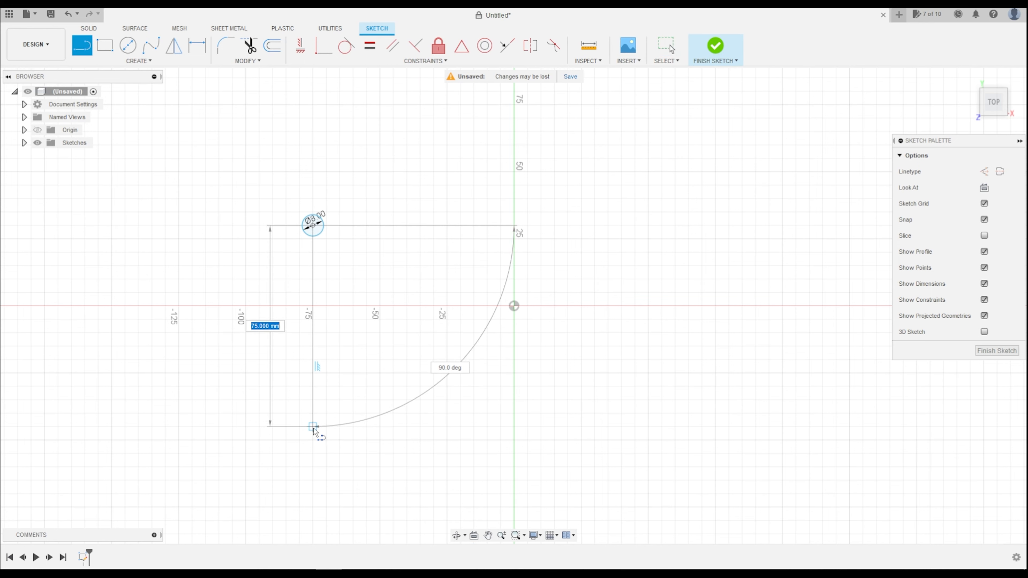
pyautogui.click(313, 426)
pyautogui.press('Escape')
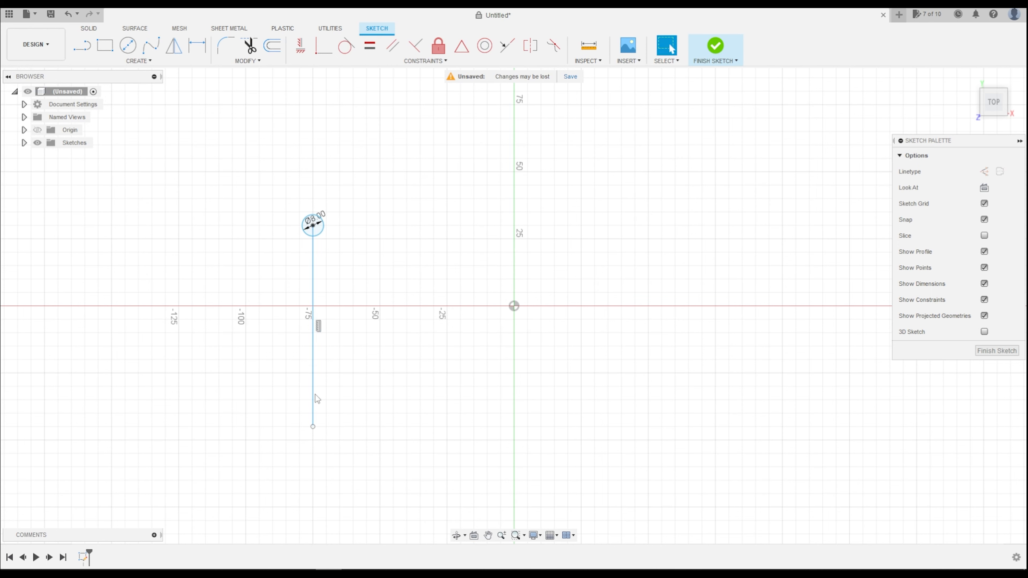
pyautogui.rightClick(316, 399)
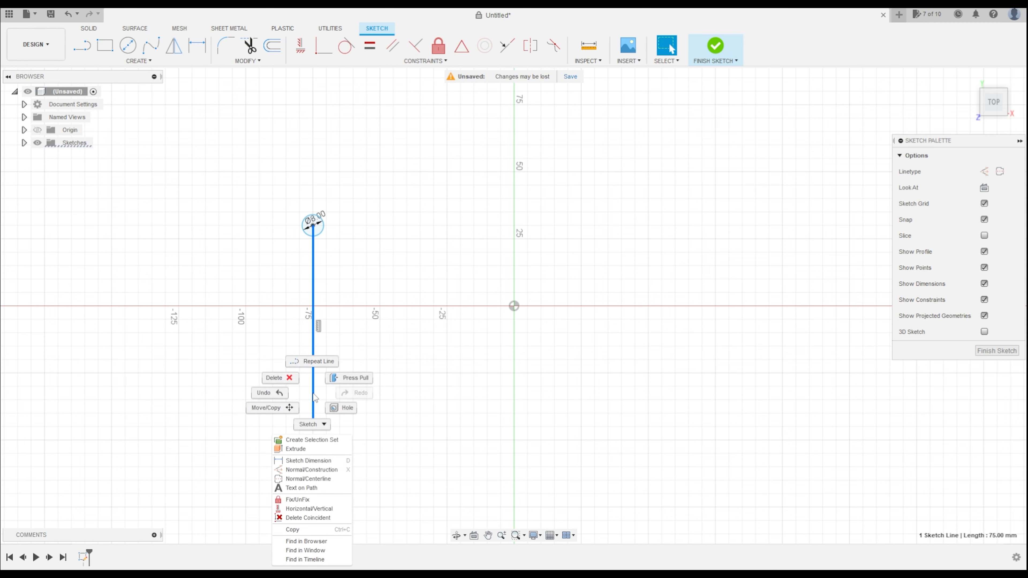
pyautogui.click(325, 471)
# Draw a second circle centred on the lower end of the vertical construction line
pyautogui.press('c')
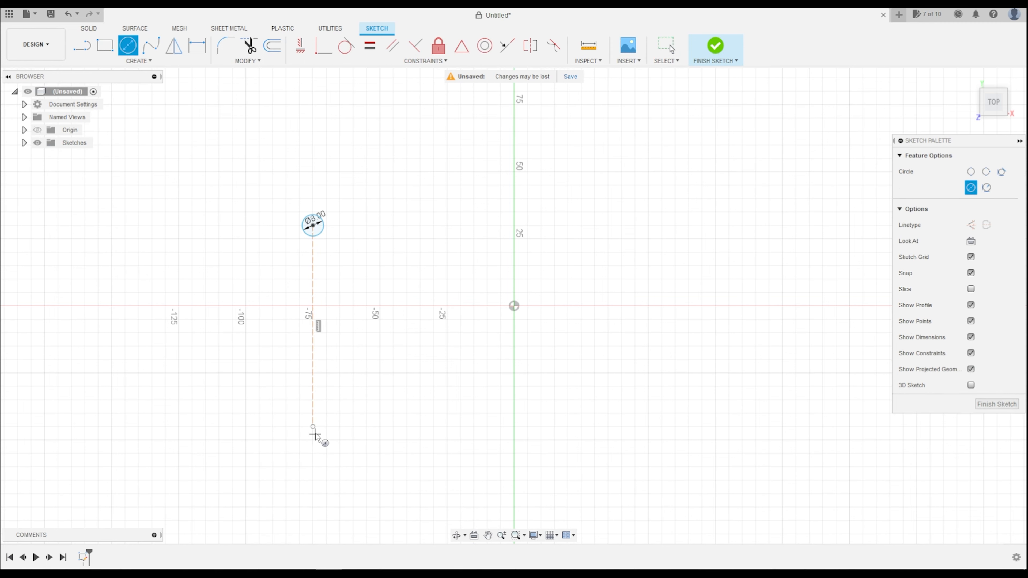
pyautogui.click(313, 426)
pyautogui.click(333, 426)
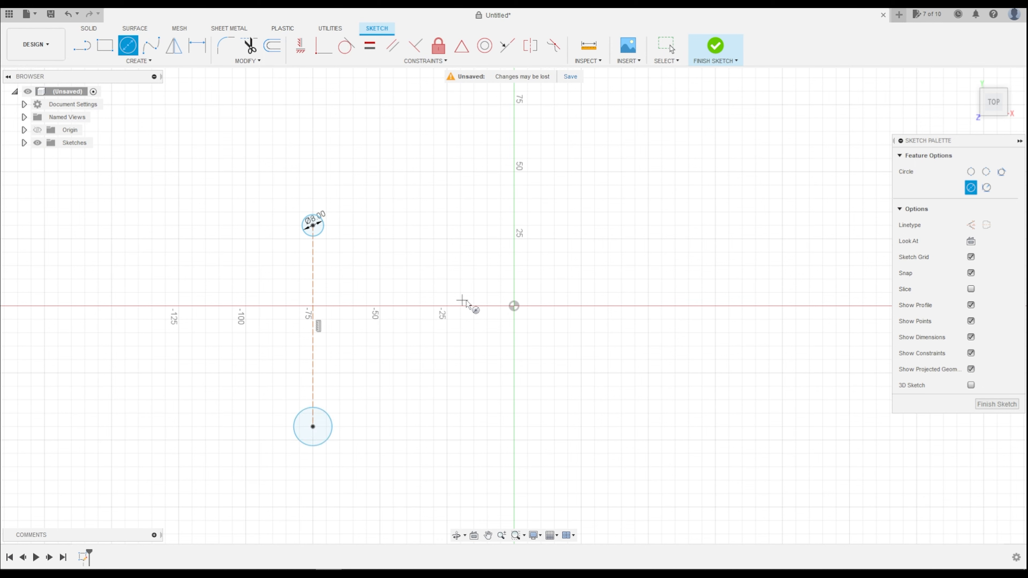
# Draw a horizontal line about 145 mm long from the construction line's midpoint, and a 75 mm vertical line centred on its free end
pyautogui.press('l')
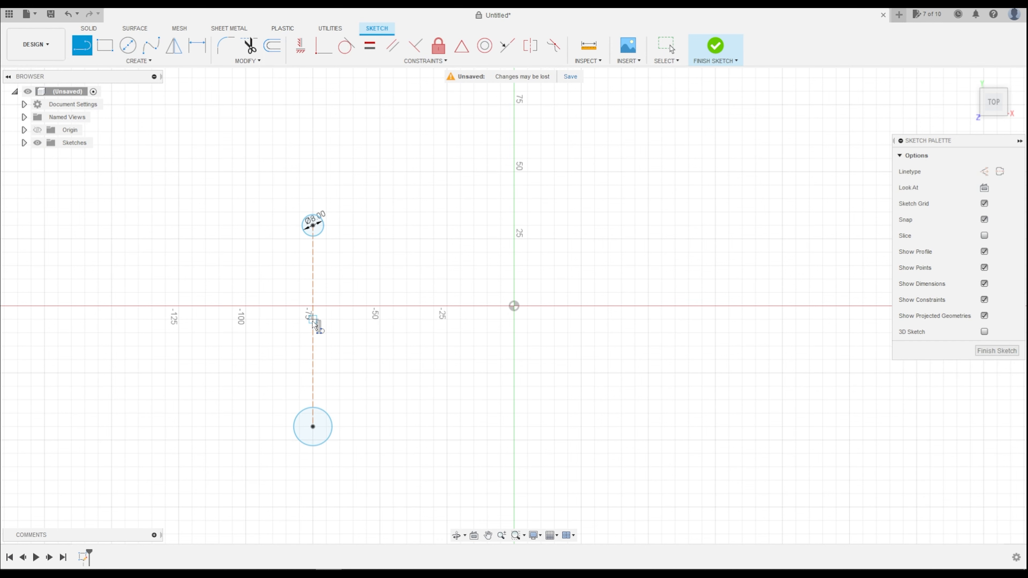
pyautogui.click(315, 326)
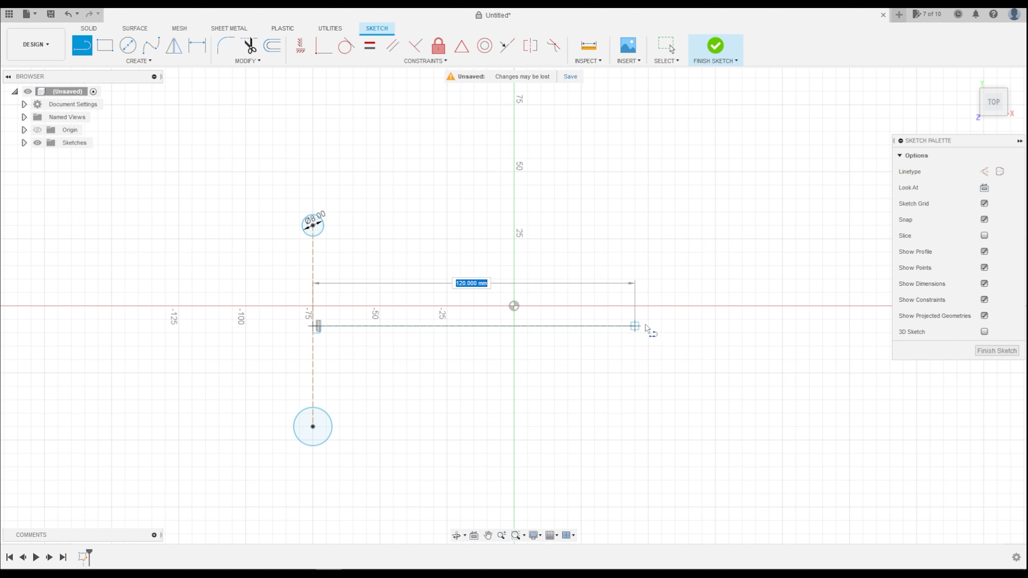
pyautogui.click(702, 326)
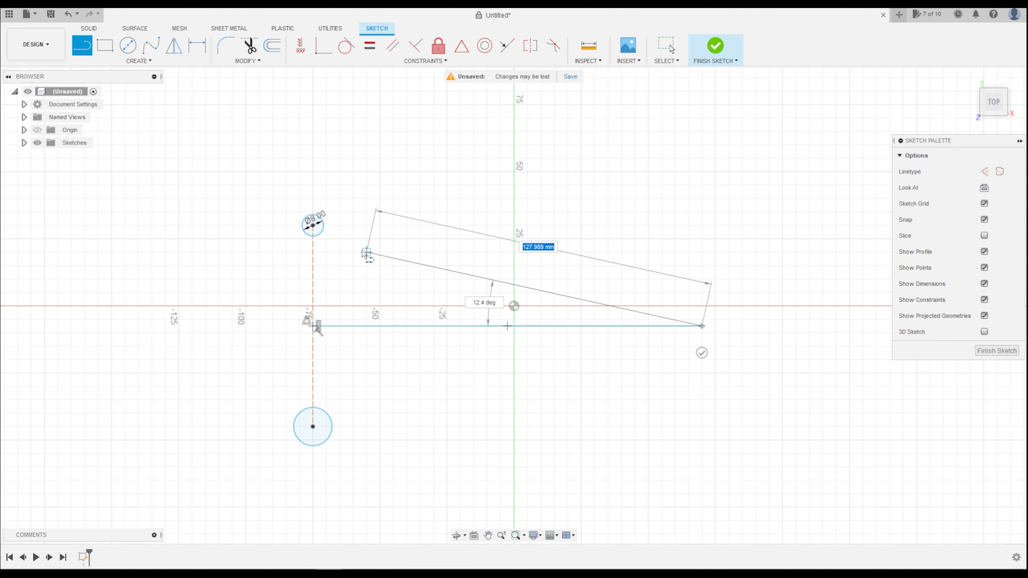
pyautogui.press('Escape')
pyautogui.press('l')
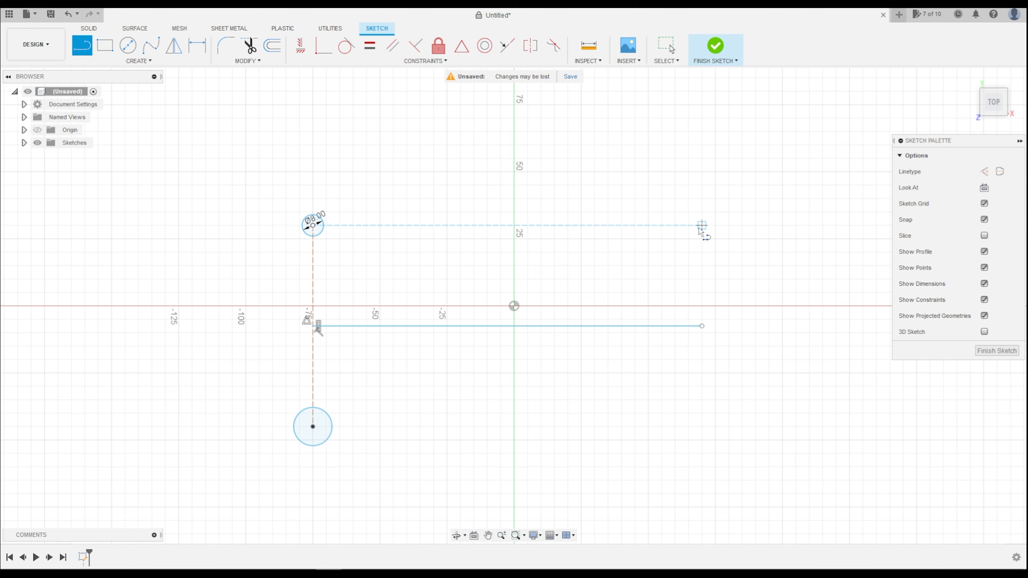
pyautogui.moveTo(702, 326); pyautogui.dragTo(704, 433)
pyautogui.press('Escape')
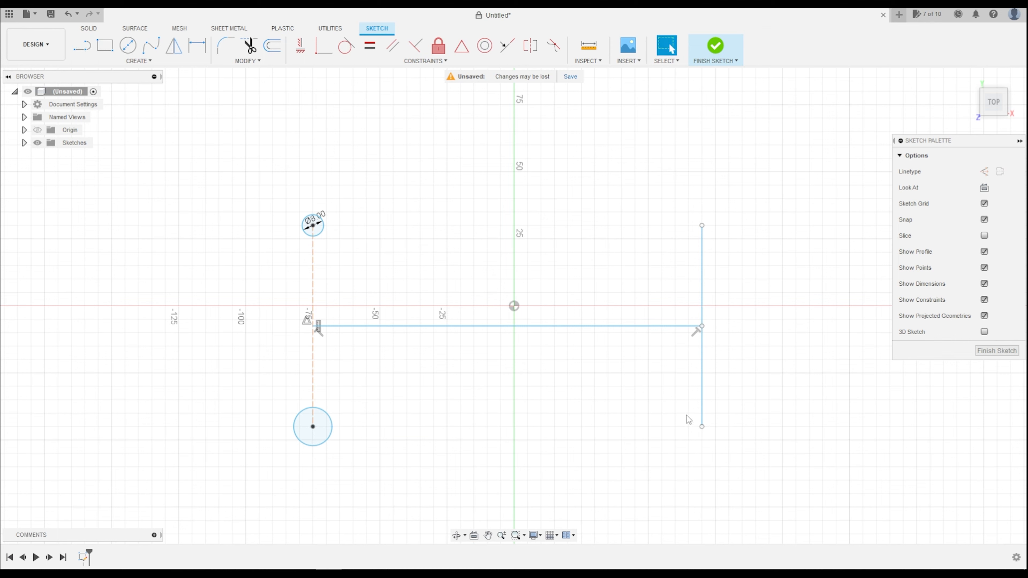
# Convert the horizontal line and the new vertical line to construction lines
pyautogui.click(649, 327)
pyautogui.keyDown('shift'); pyautogui.click(703, 363); pyautogui.keyUp('shift')
pyautogui.rightClick(702, 363)
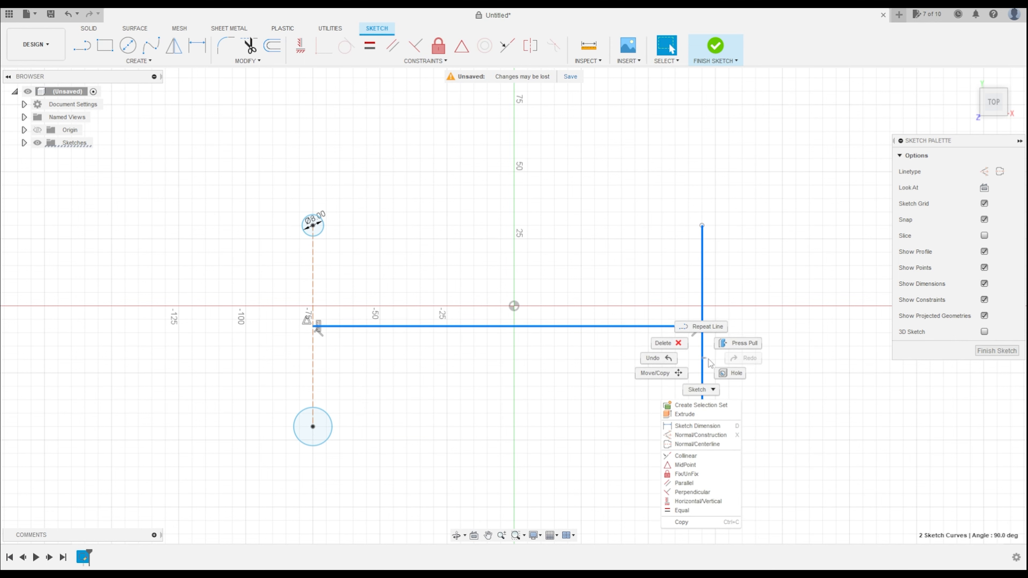
pyautogui.click(703, 436)
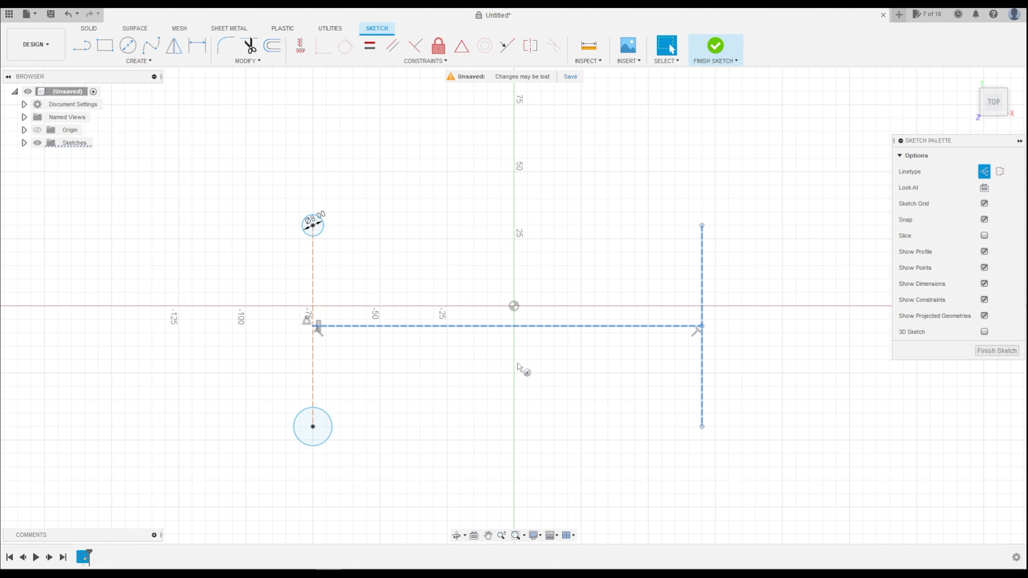
# Draw one circle centred on each end of the second vertical construction line
pyautogui.press('c')
pyautogui.click(703, 225)
pyautogui.click(720, 229)
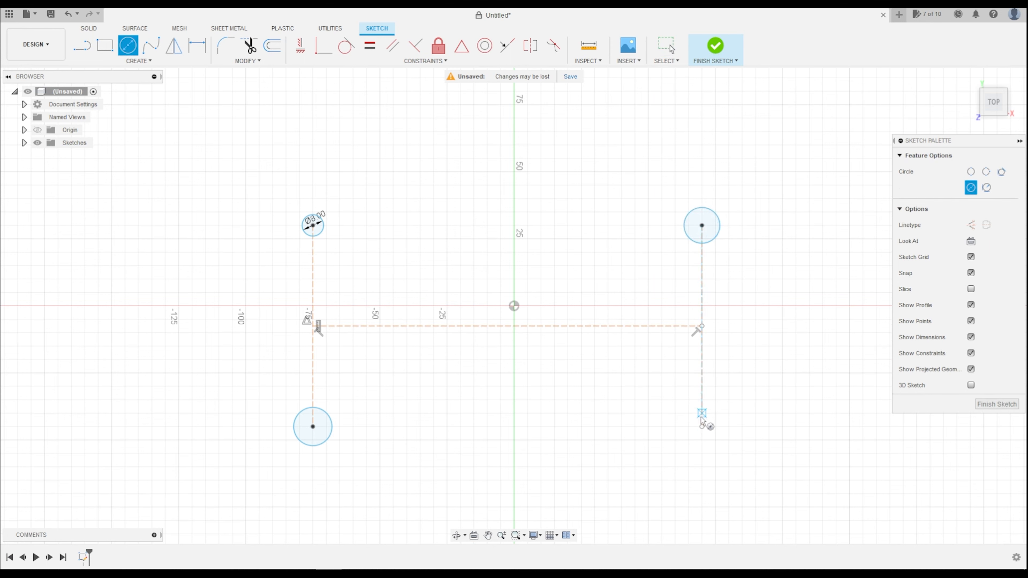
pyautogui.click(702, 426)
pyautogui.click(738, 440)
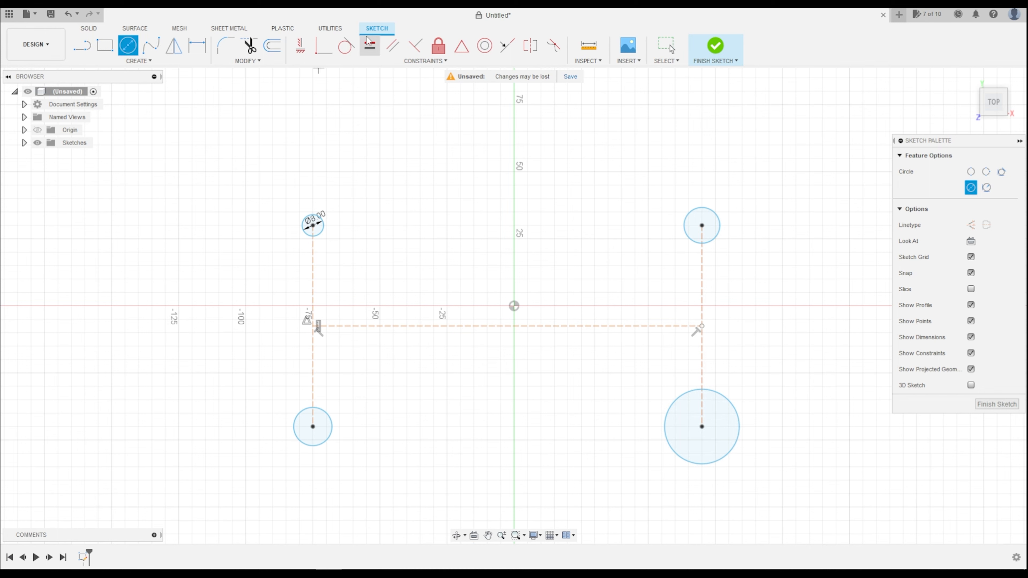
# Apply Equal constraints so the other three circles match the 8 mm circle, and finish the sketch
pyautogui.click(370, 47)
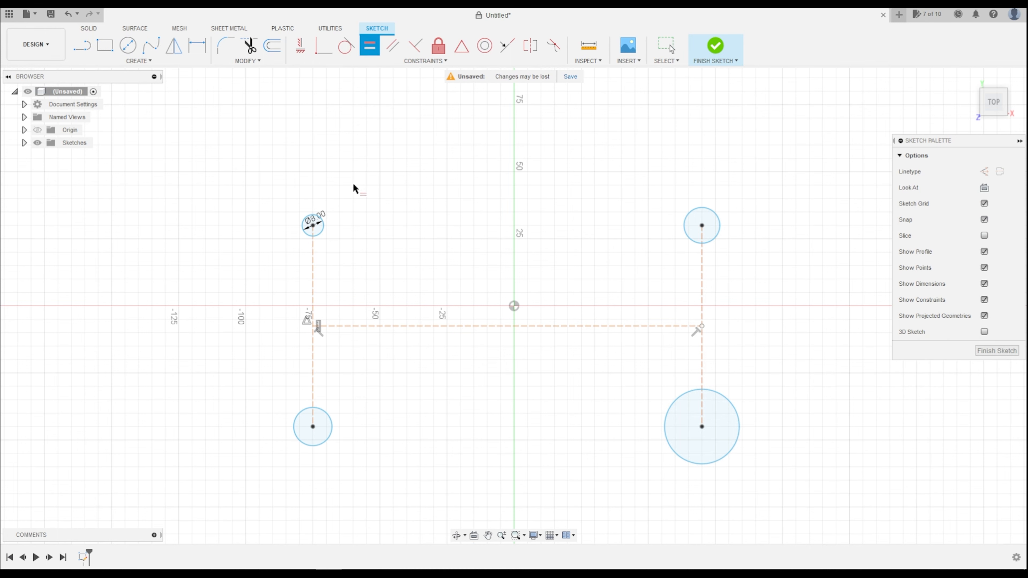
pyautogui.click(325, 230)
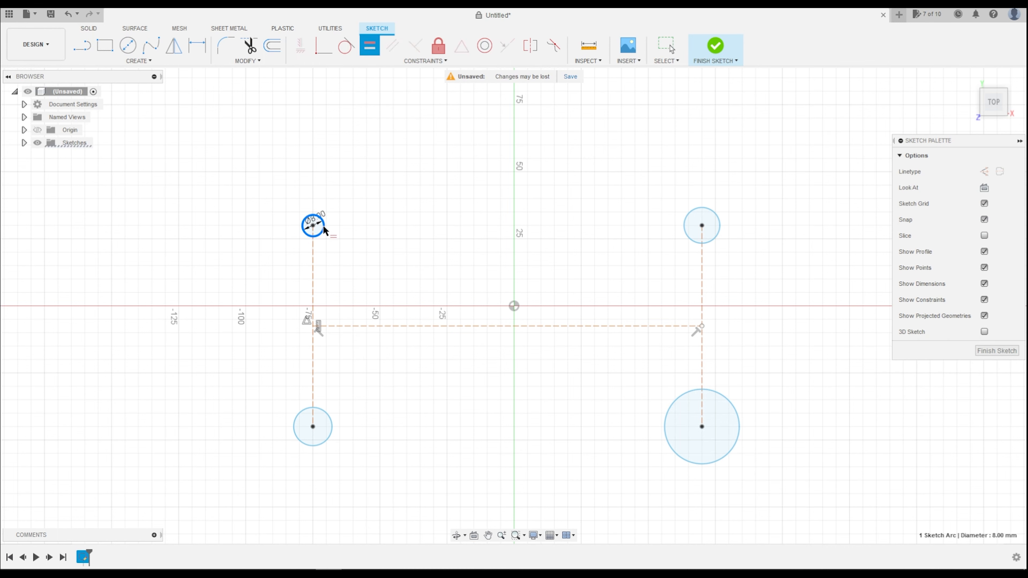
pyautogui.click(684, 228)
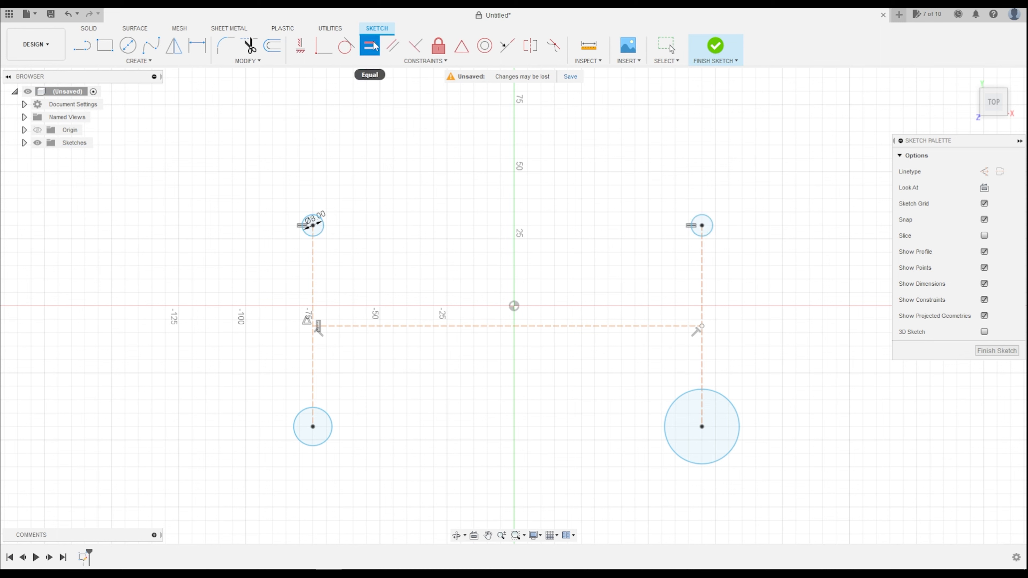
pyautogui.click(323, 232)
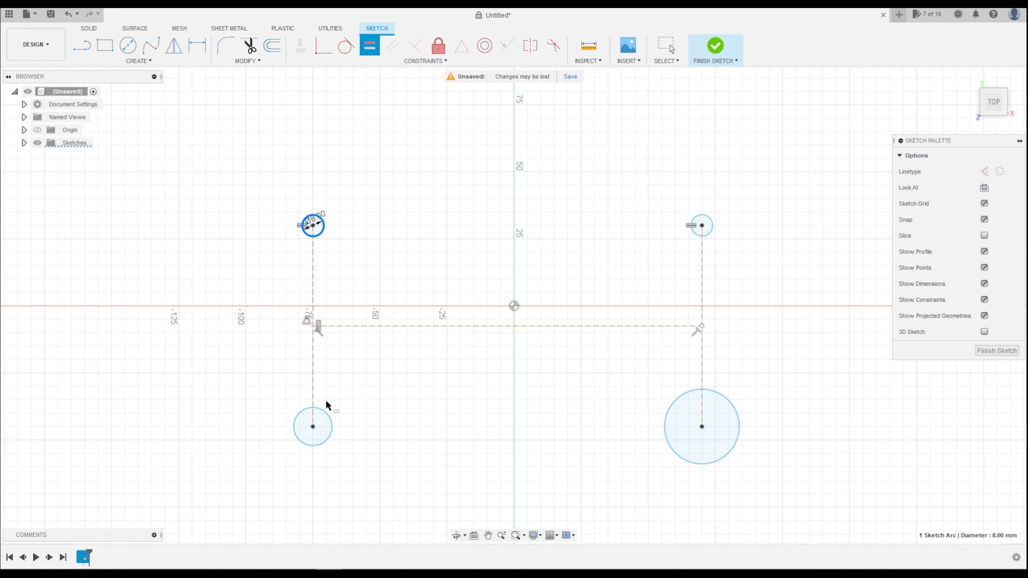
pyautogui.click(329, 420)
pyautogui.click(320, 232)
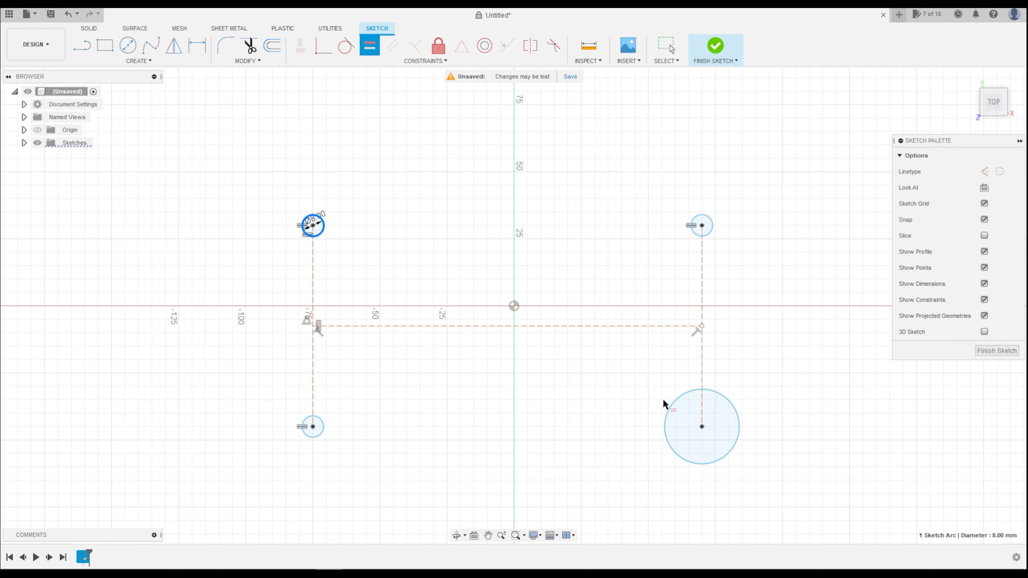
pyautogui.click(677, 411)
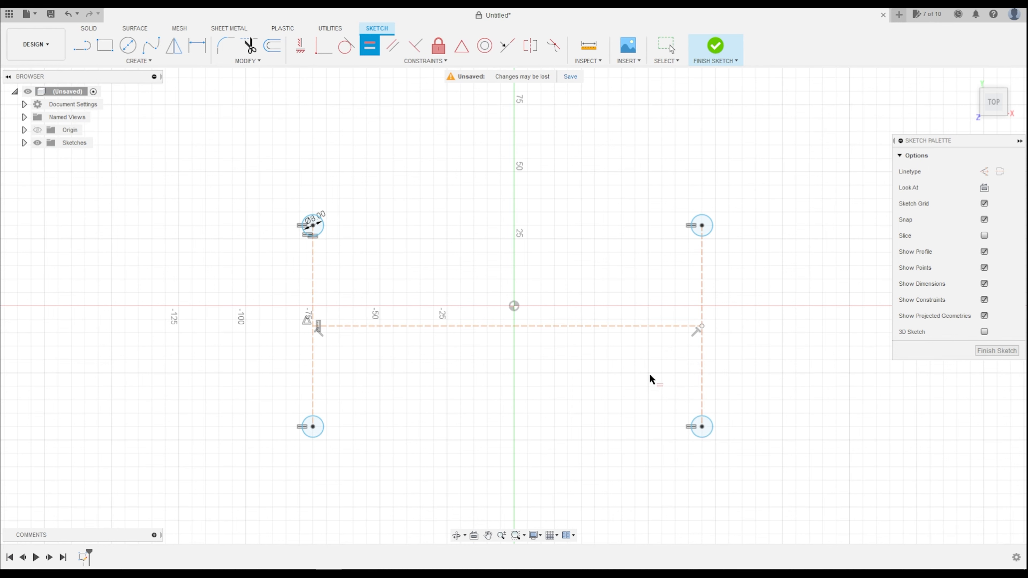
pyautogui.click(996, 108)
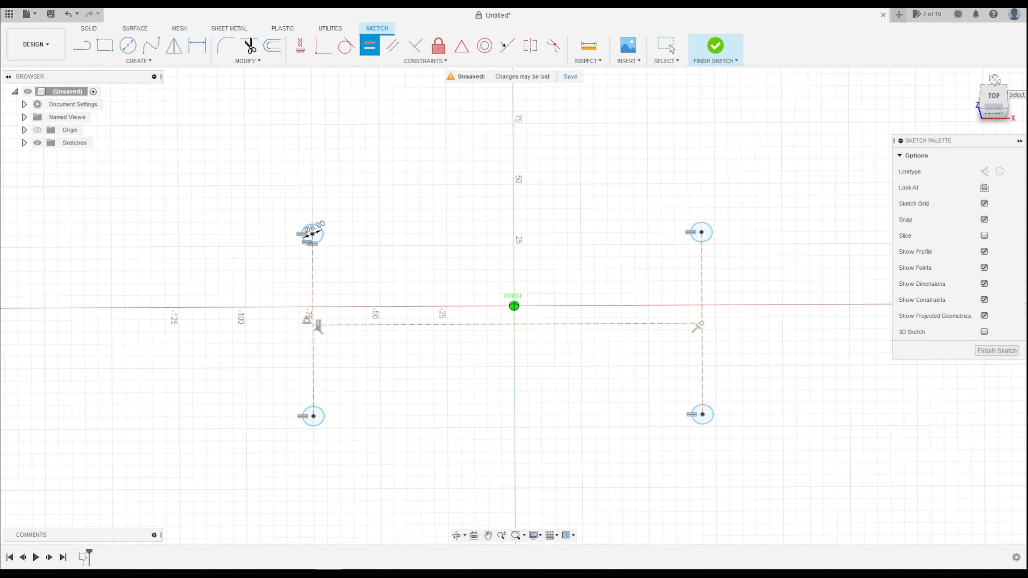
pyautogui.click(713, 48)
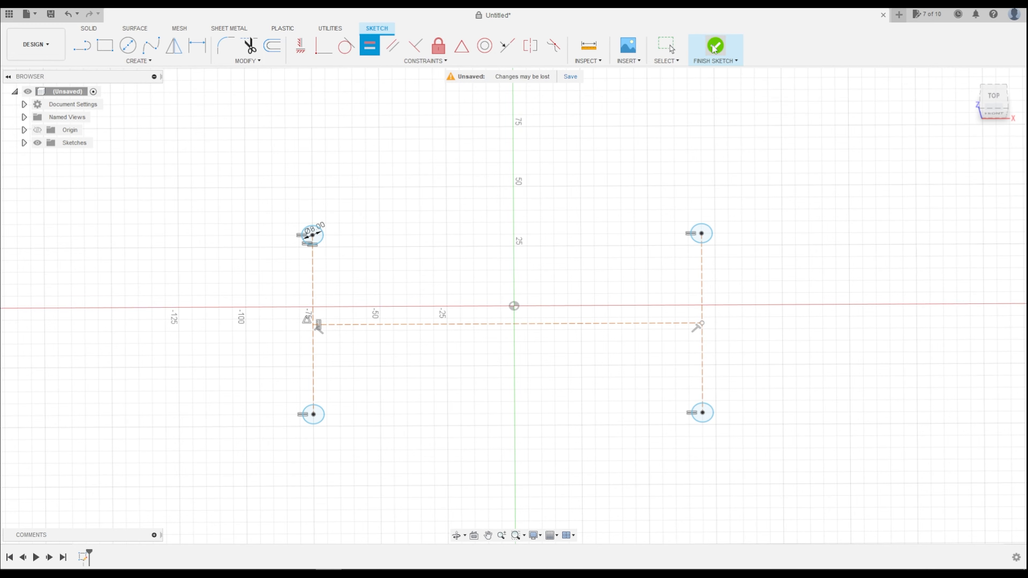
# Extrude the four 8 mm circle profiles upward by 150 mm as new bodies
pyautogui.scroll(5, 705, 234)
pyautogui.click(704, 235)
pyautogui.scroll(-6, 708, 251)
pyautogui.scroll(5, 428, 266)
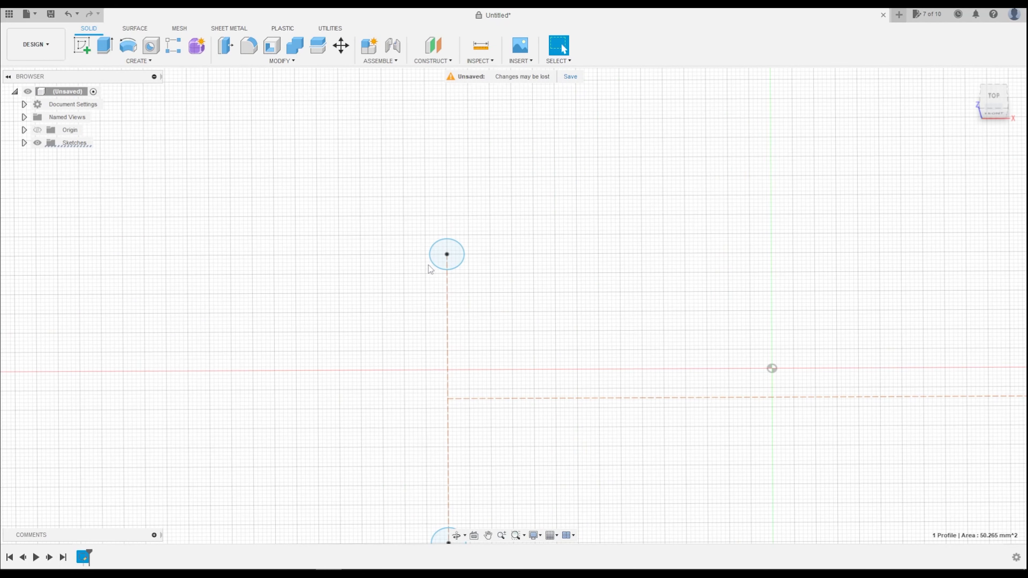
pyautogui.click(447, 267)
pyautogui.scroll(-5, 495, 292)
pyautogui.scroll(5, 497, 438)
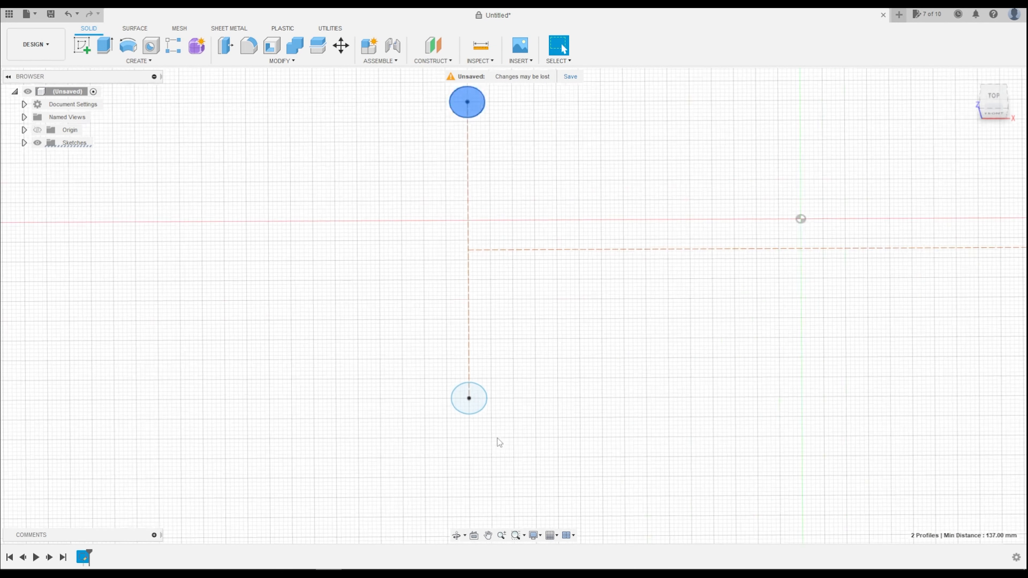
pyautogui.click(472, 406)
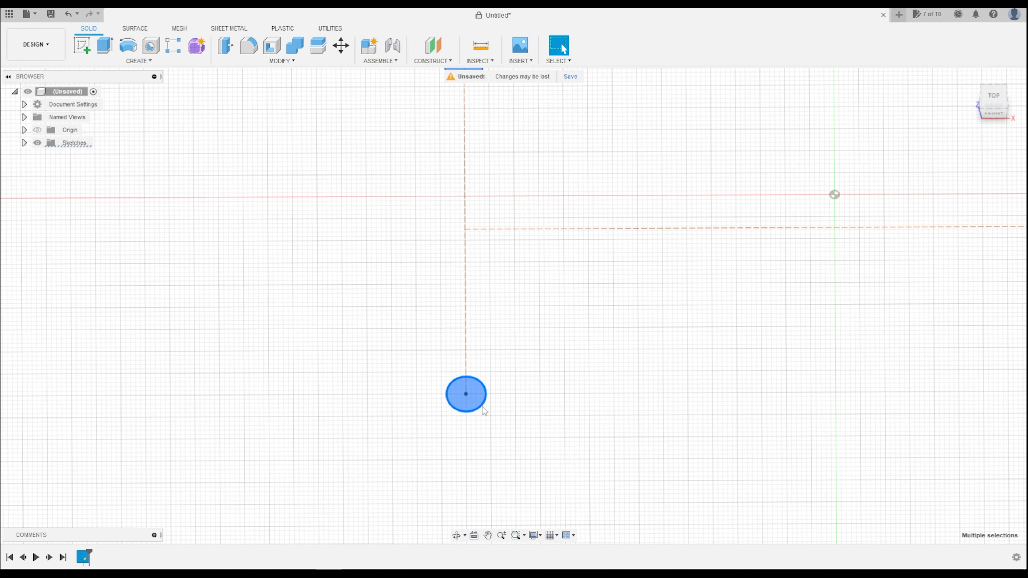
pyautogui.scroll(-5, 335, 389)
pyautogui.scroll(4, 639, 400)
pyautogui.scroll(4, 638, 400)
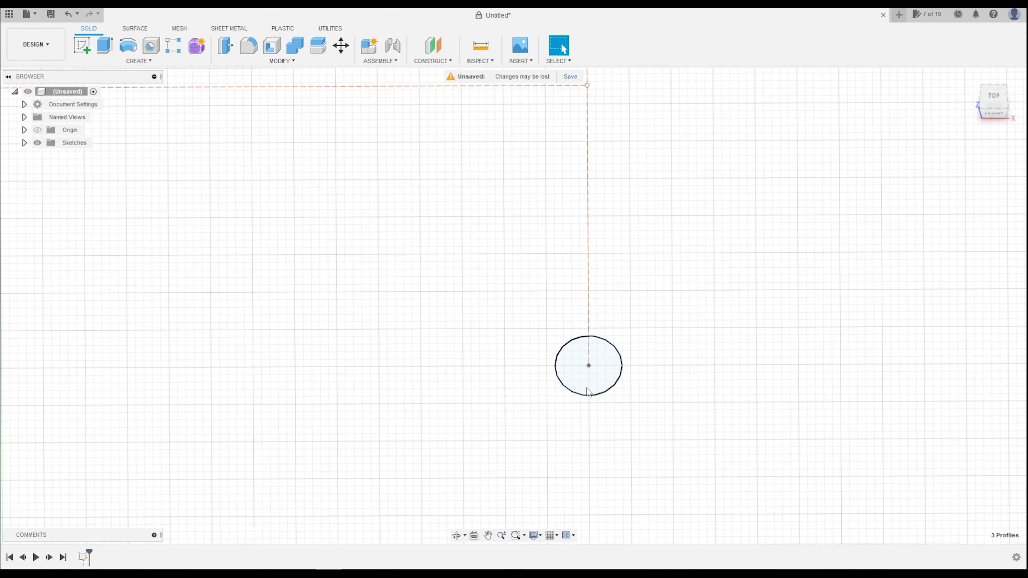
pyautogui.click(611, 388)
pyautogui.scroll(-6, 632, 399)
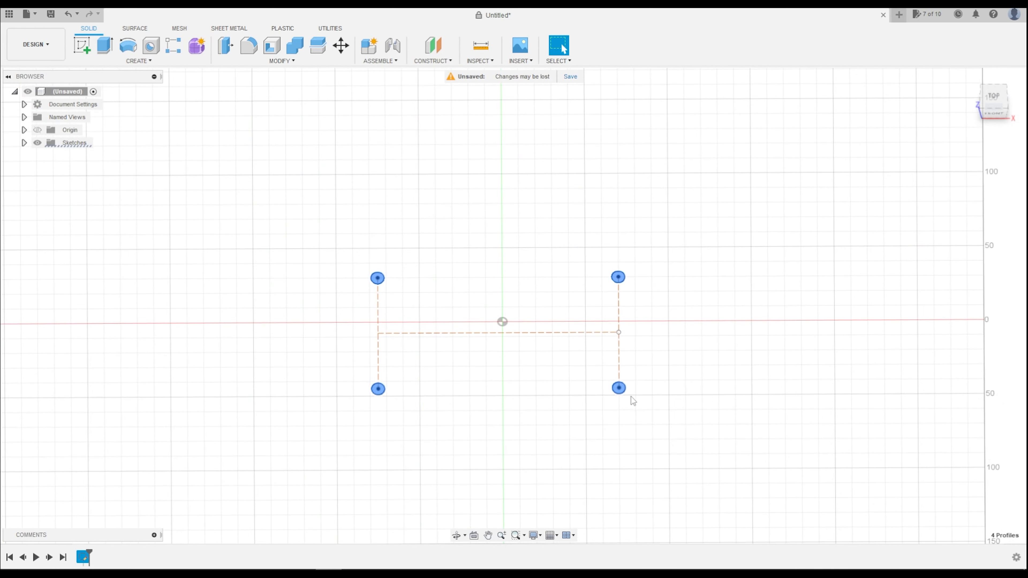
pyautogui.moveTo(997, 109)
pyautogui.mouseDown()
pyautogui.moveTo(970, 101)
pyautogui.moveTo(996, 100)
pyautogui.mouseUp()
pyautogui.press('e')
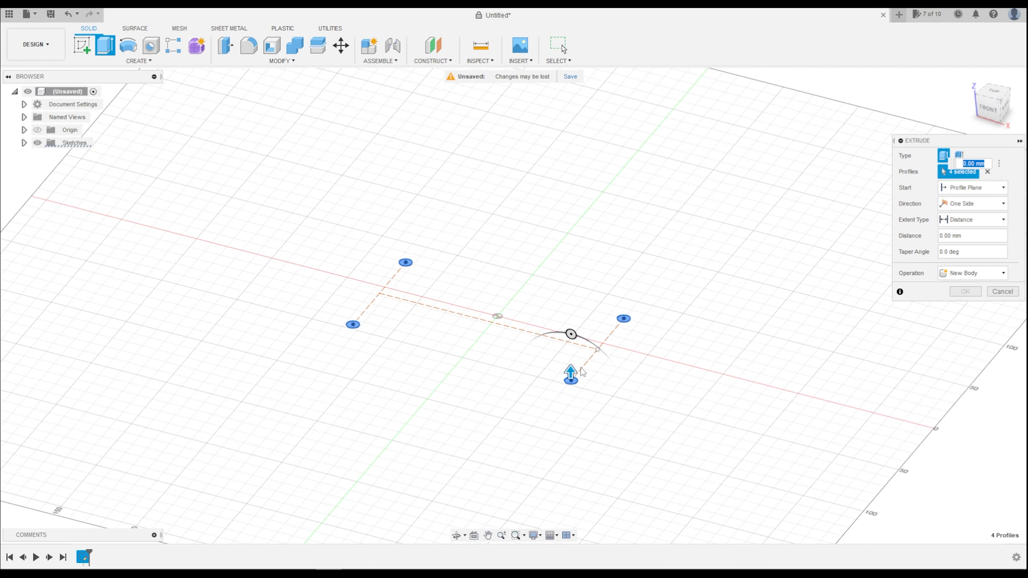
pyautogui.moveTo(572, 373); pyautogui.dragTo(570, 182)
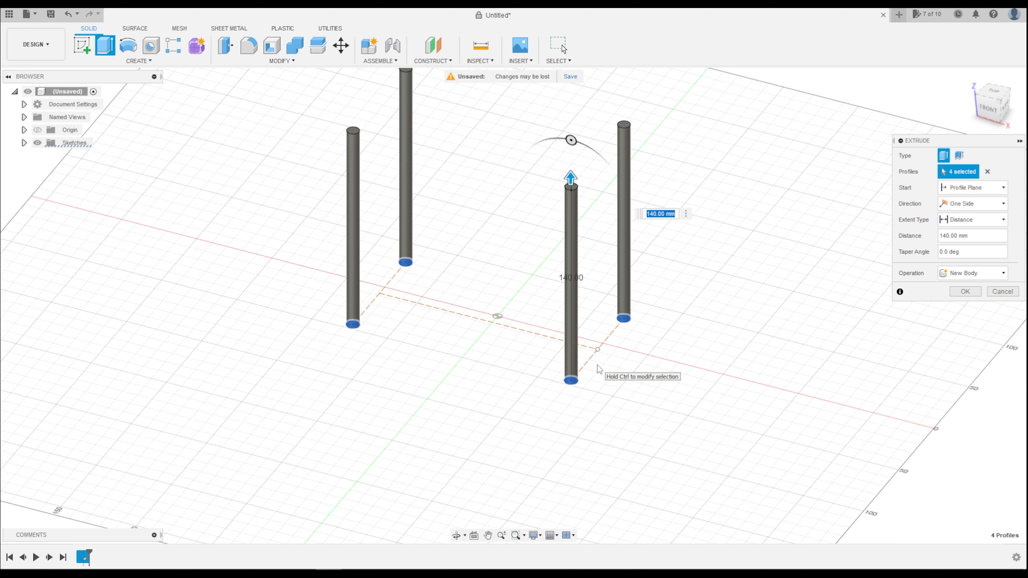
pyautogui.moveTo(570, 183); pyautogui.dragTo(570, 170)
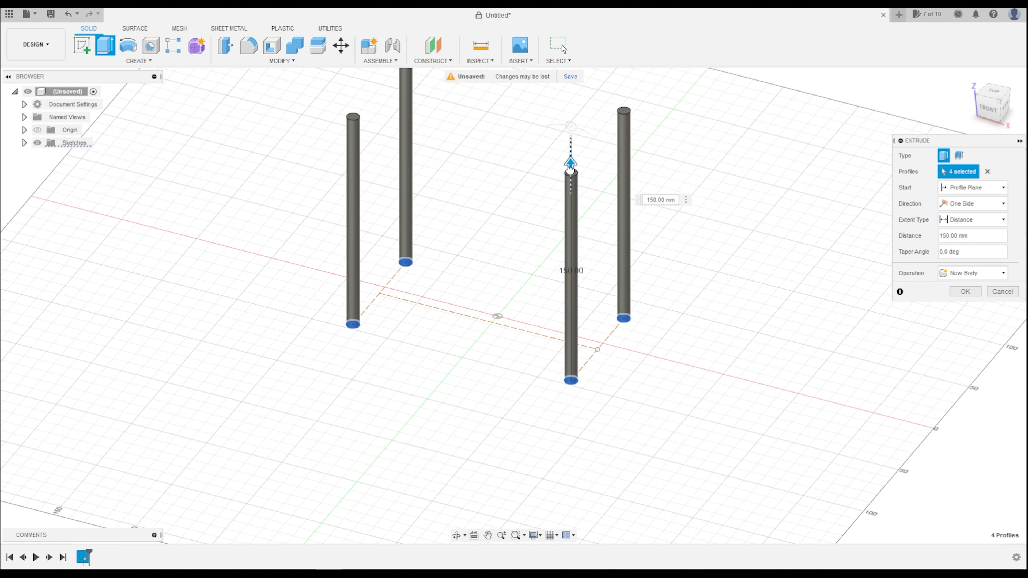
pyautogui.press('Return')
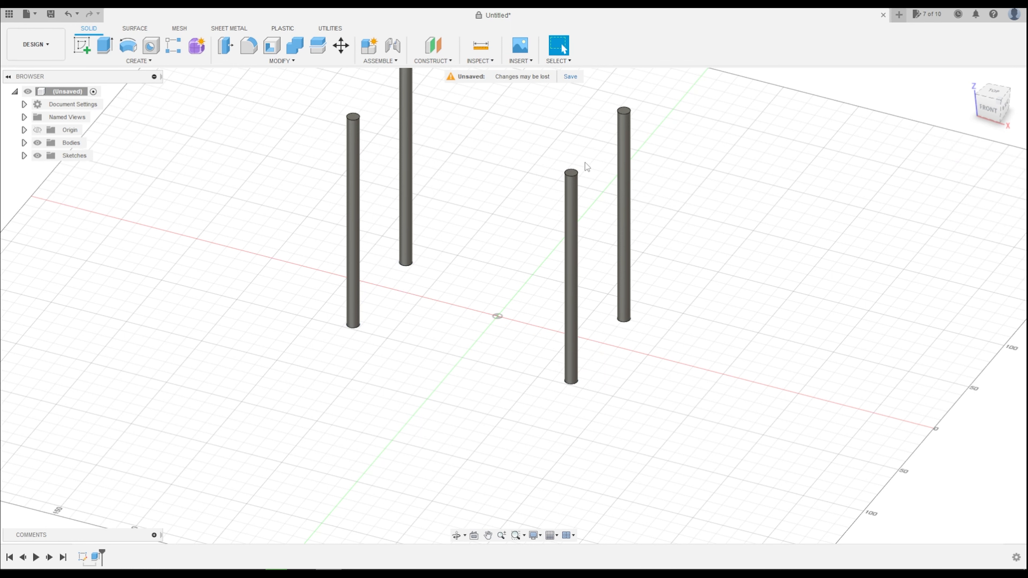
# Start a sketch on a right-hand post's top face and draw a vertical line joining the centres of the two right-hand posts
pyautogui.click(992, 92)
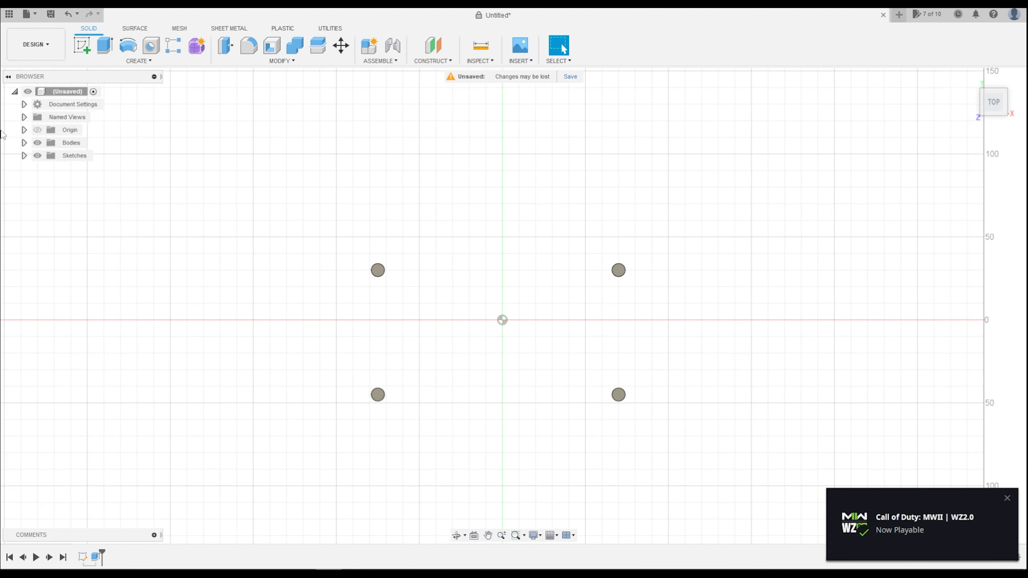
pyautogui.click(82, 46)
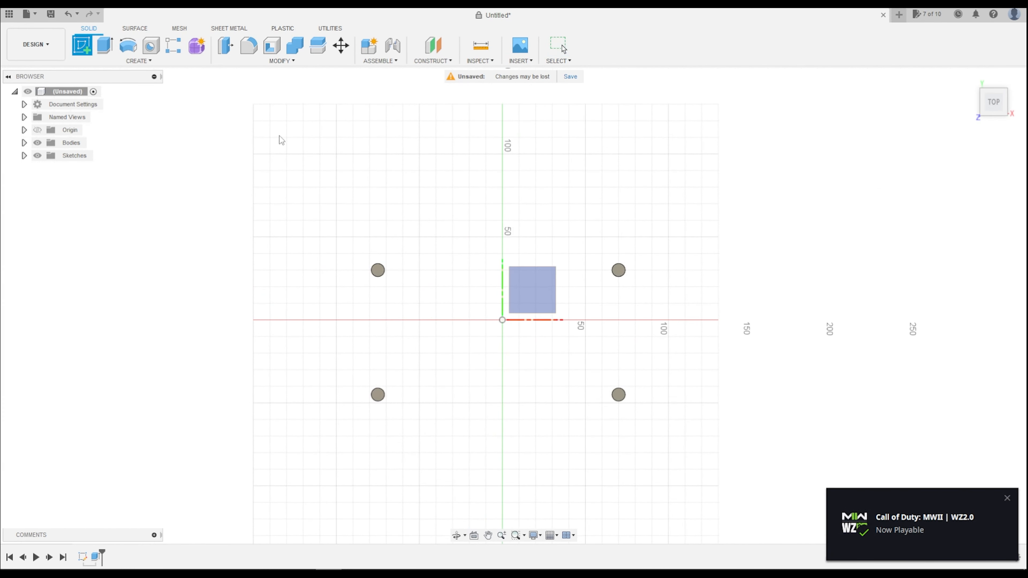
pyautogui.click(620, 270)
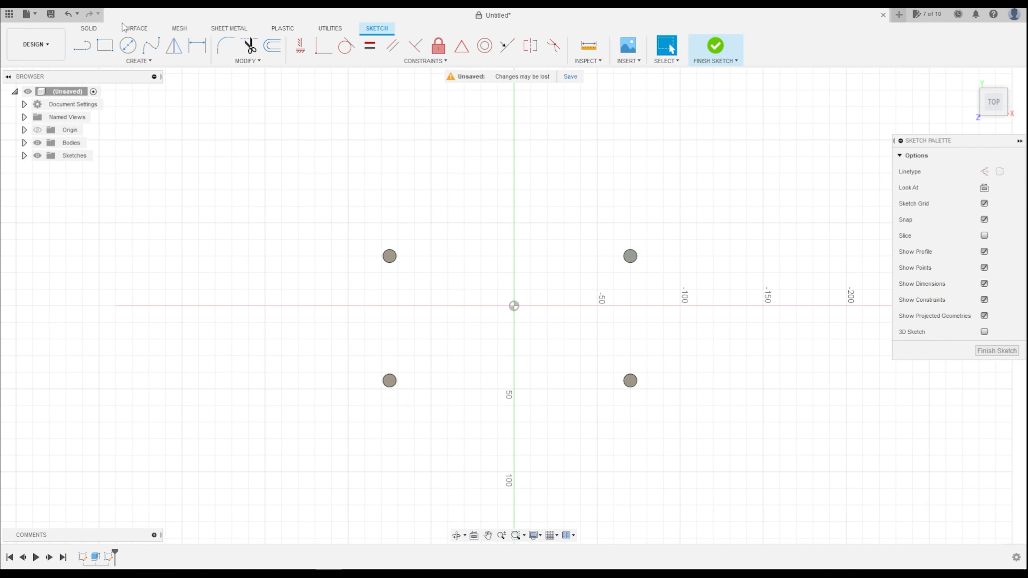
pyautogui.click(82, 45)
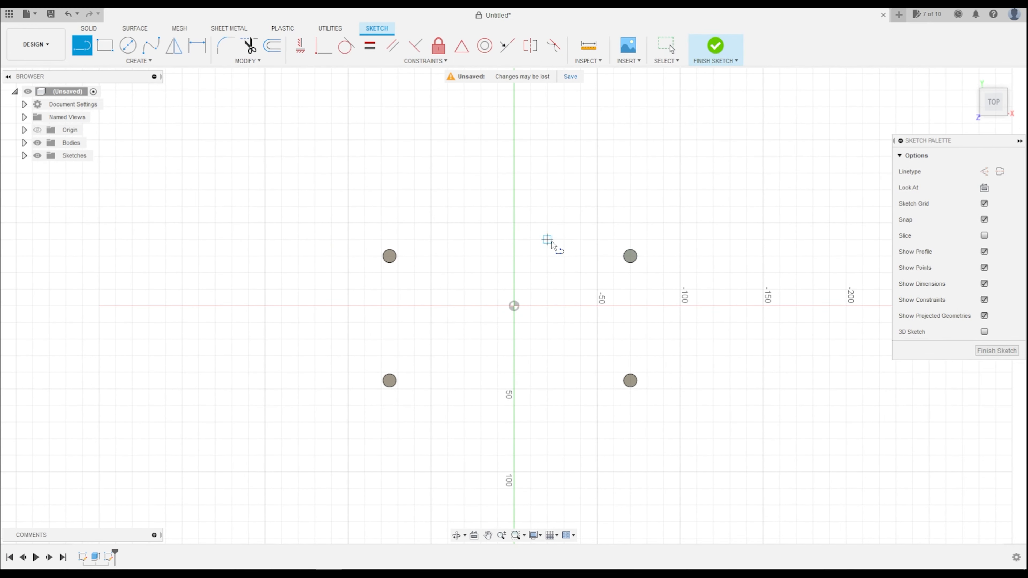
pyautogui.click(631, 257)
pyautogui.scroll(2, 630, 383)
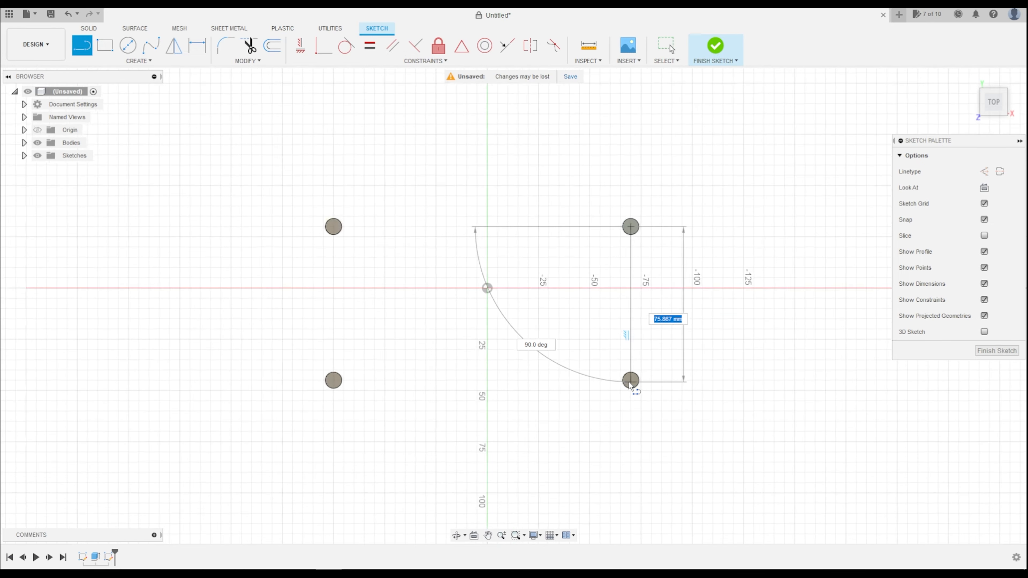
pyautogui.scroll(3, 629, 382)
pyautogui.click(632, 380)
pyautogui.scroll(-1, 640, 382)
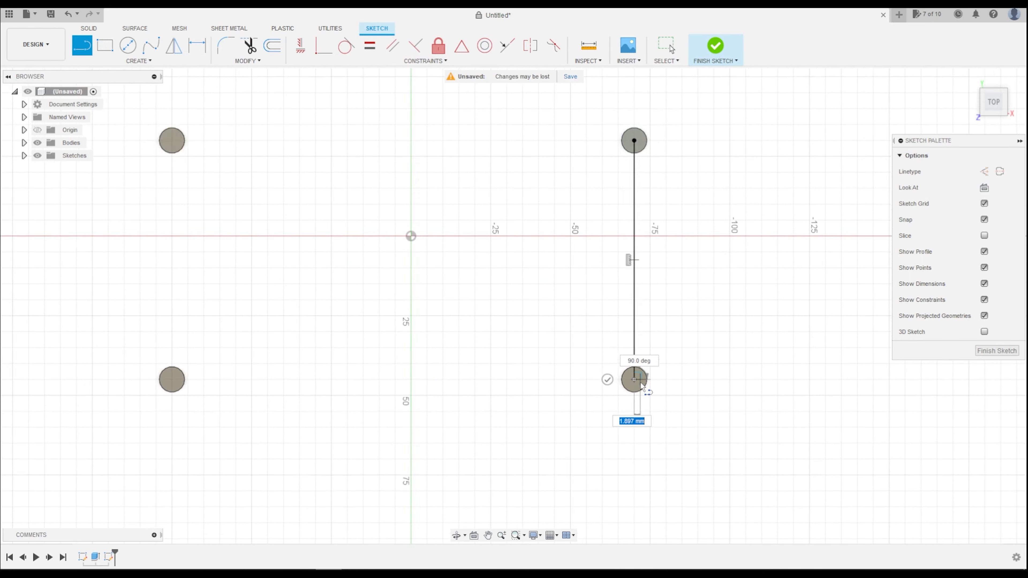
pyautogui.scroll(-3, 643, 387)
pyautogui.press('Escape')
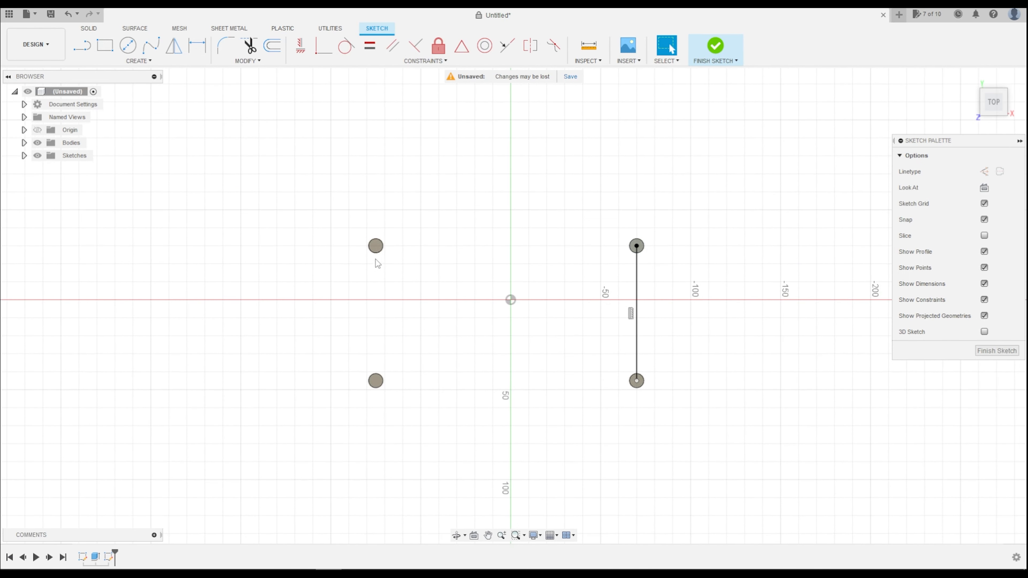
# Draw a second vertical line joining the centres of the two left-hand posts
pyautogui.press('l')
pyautogui.scroll(3, 375, 245)
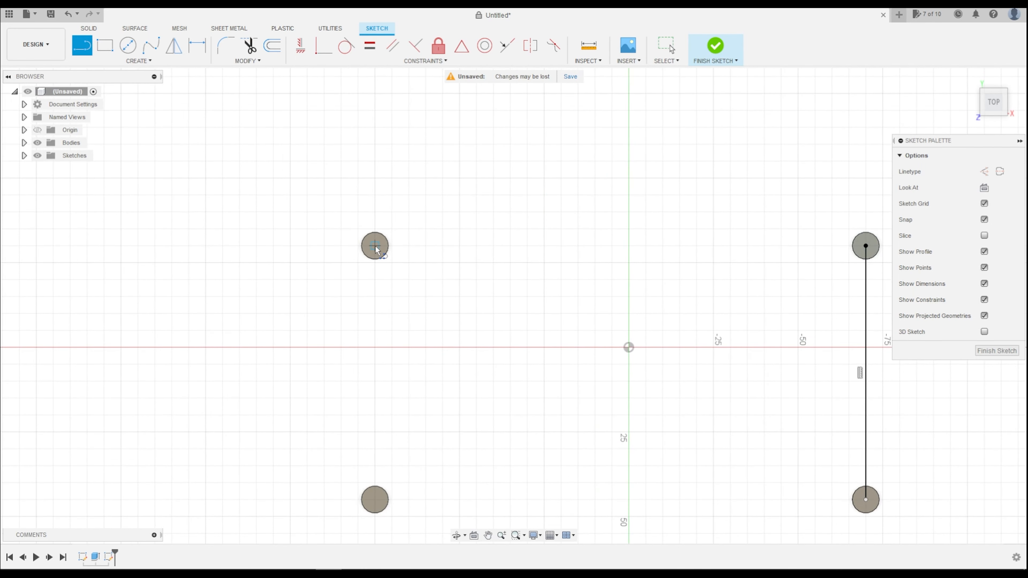
pyautogui.click(374, 245)
pyautogui.click(374, 499)
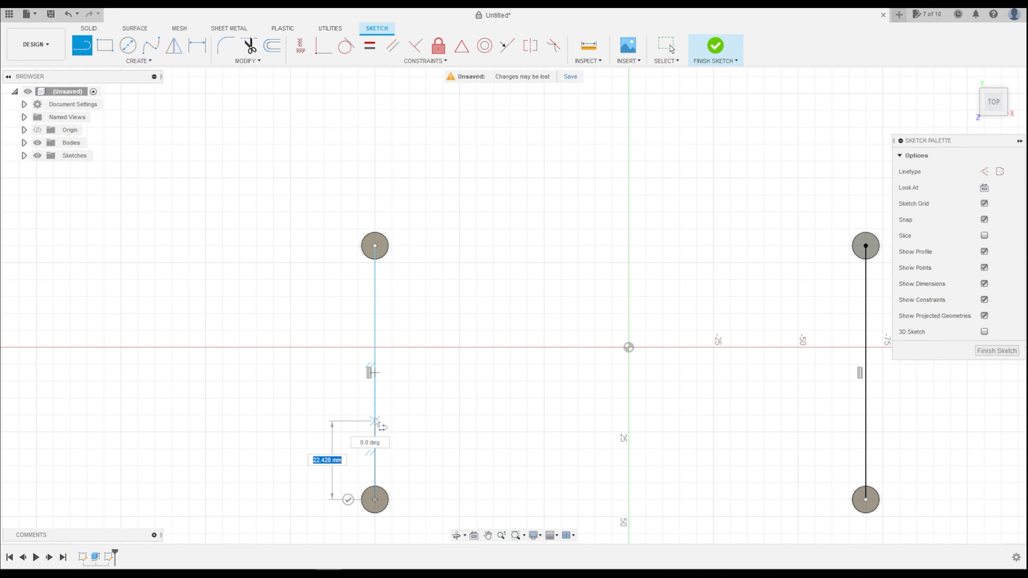
pyautogui.press('Escape')
# Convert both vertical lines between the posts to construction lines
pyautogui.click(375, 398)
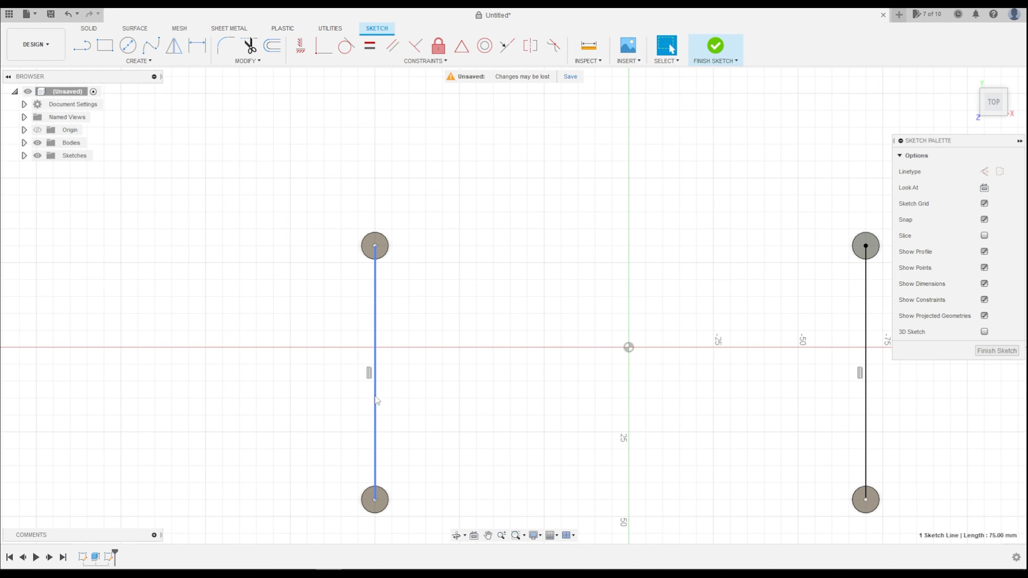
pyautogui.keyDown('shift'); pyautogui.click(866, 385); pyautogui.keyUp('shift')
pyautogui.rightClick(870, 387)
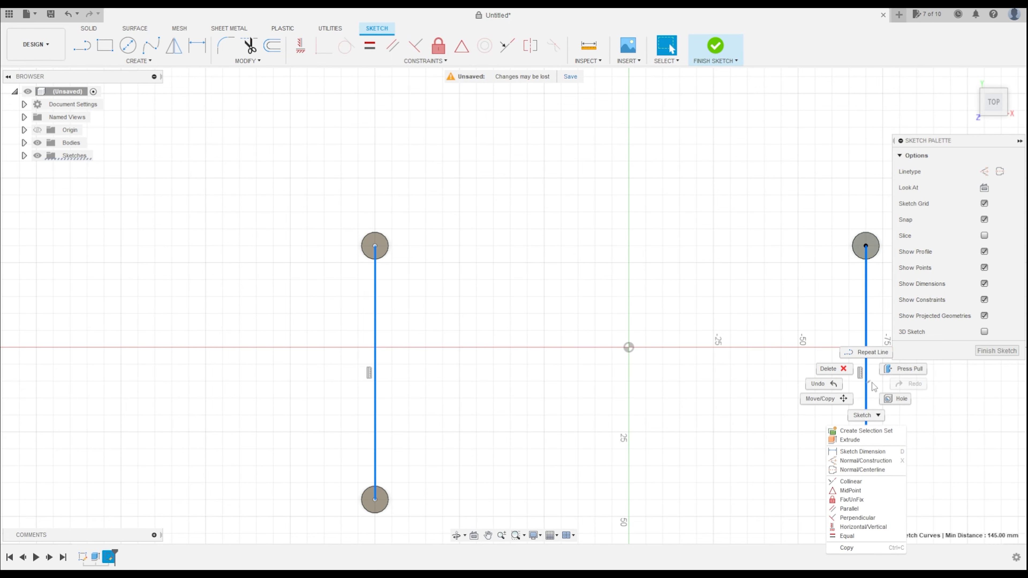
pyautogui.click(880, 461)
pyautogui.scroll(-3, 466, 352)
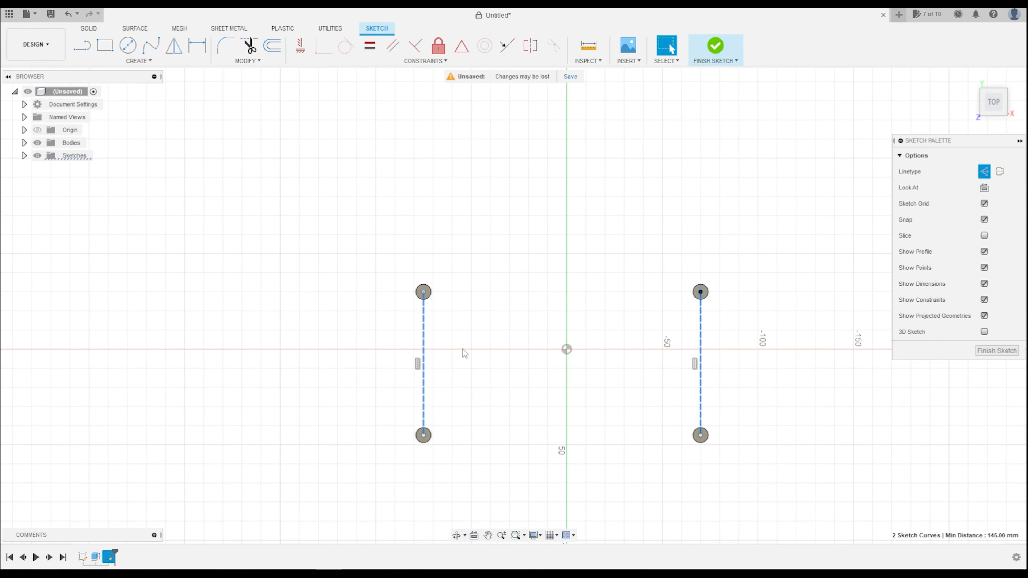
# Draw an 8 mm circle centred on the midpoint of the left construction line
pyautogui.click(128, 45)
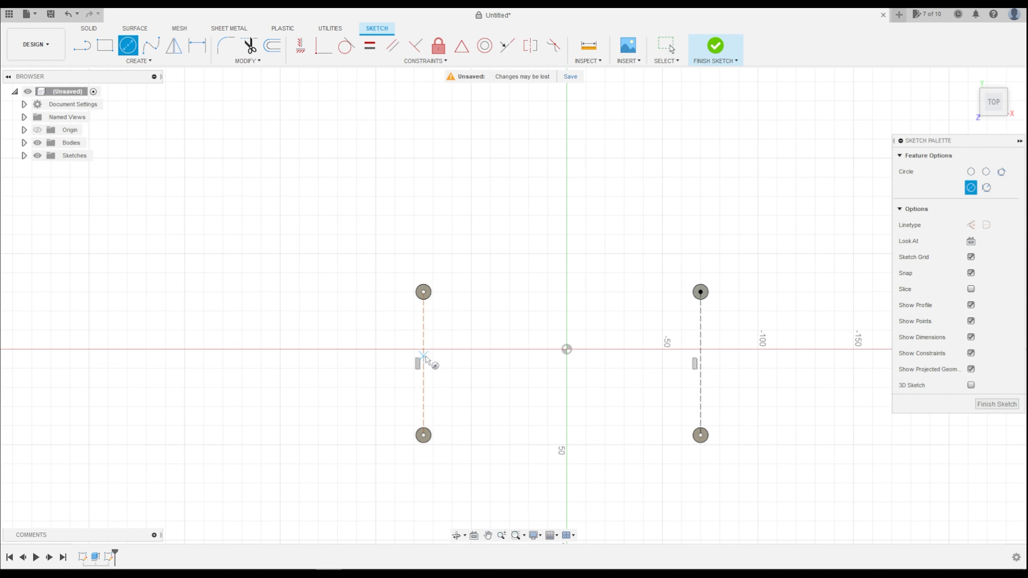
pyautogui.click(423, 363)
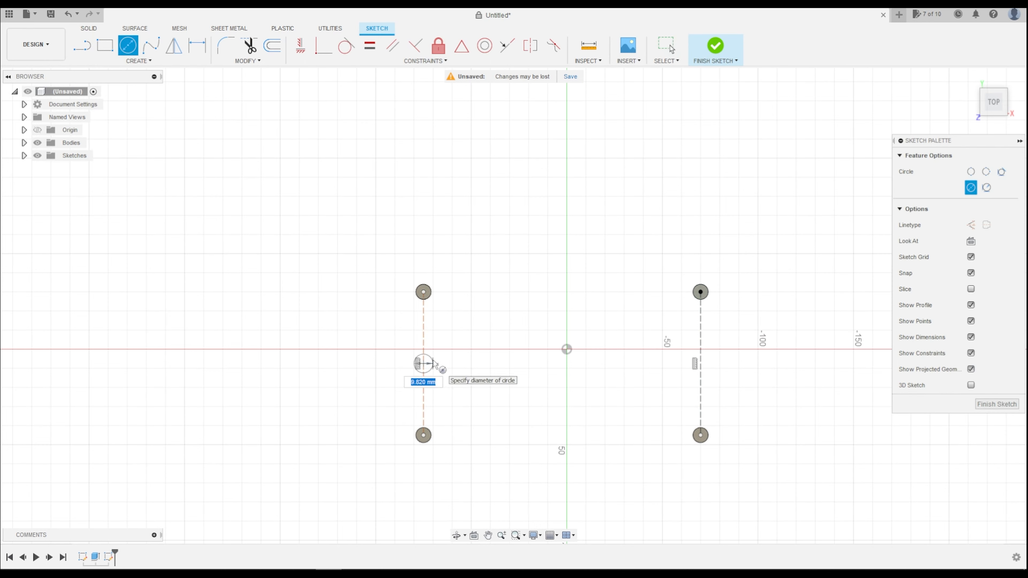
pyautogui.press('Return')
pyautogui.press('Escape')
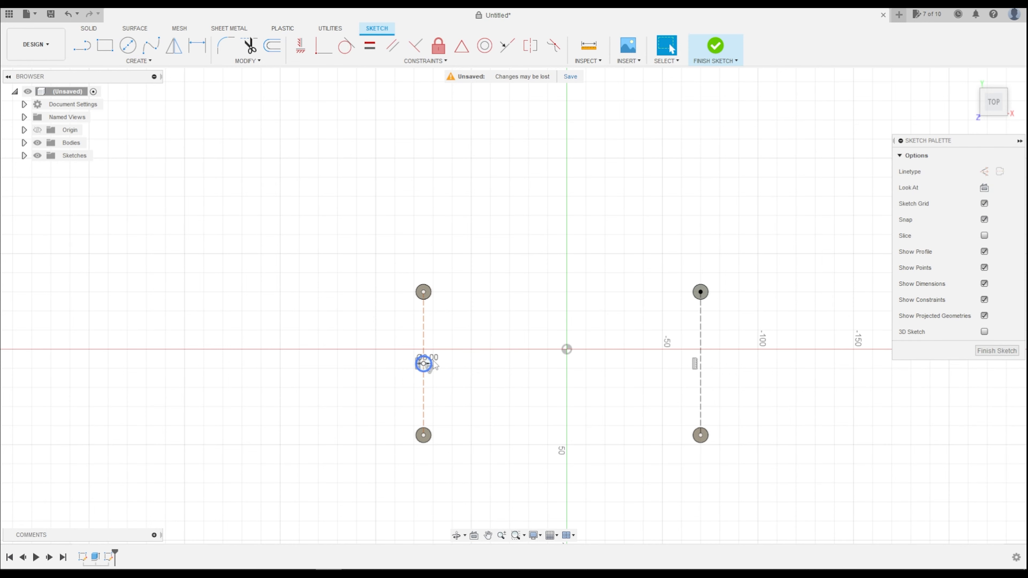
# Draw an 8 mm circle centred on the midpoint of the right construction line and finish the sketch
pyautogui.press('c')
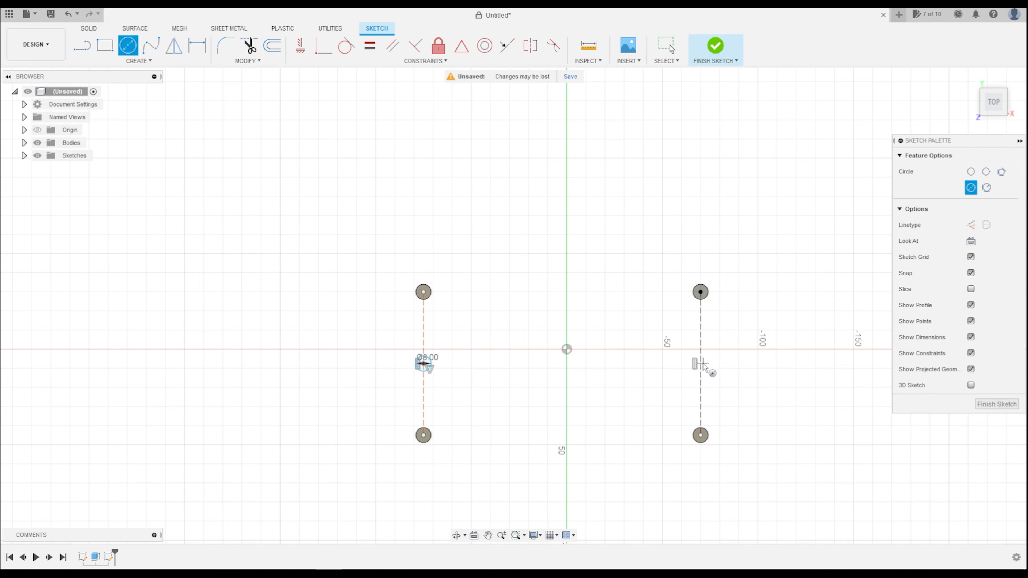
pyautogui.click(701, 364)
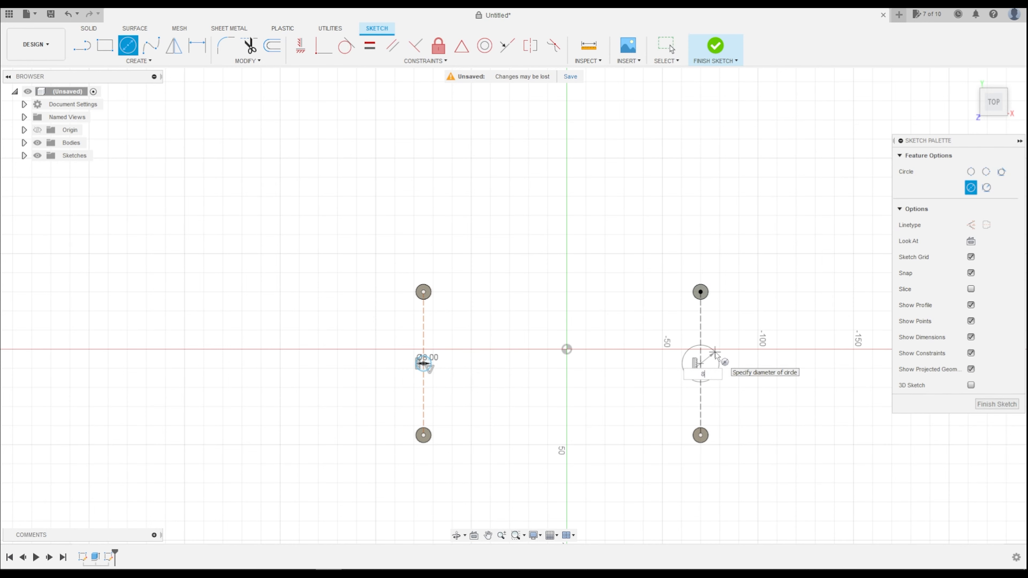
pyautogui.press('Return')
pyautogui.press('Escape')
pyautogui.scroll(5, 745, 394)
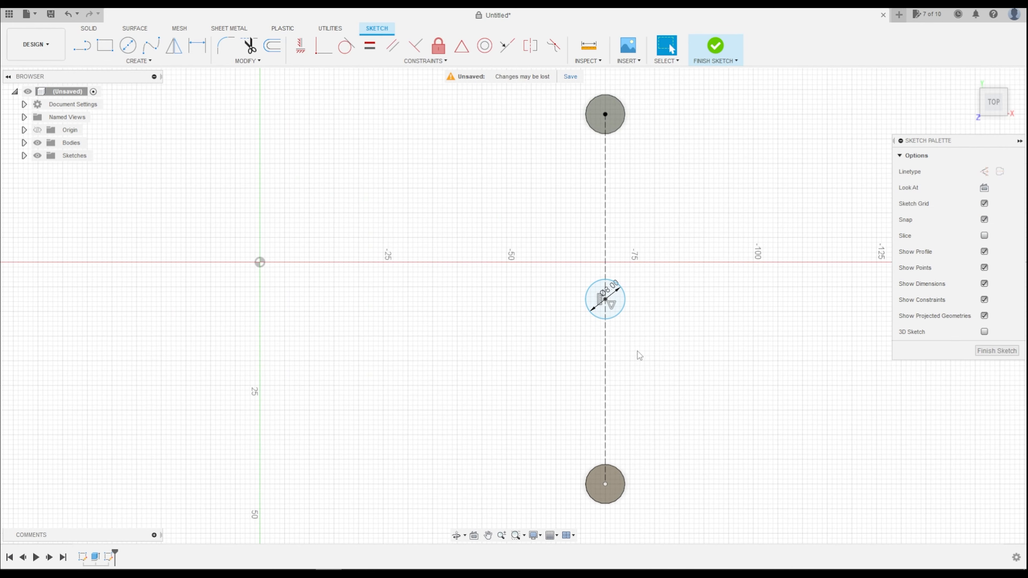
pyautogui.click(717, 47)
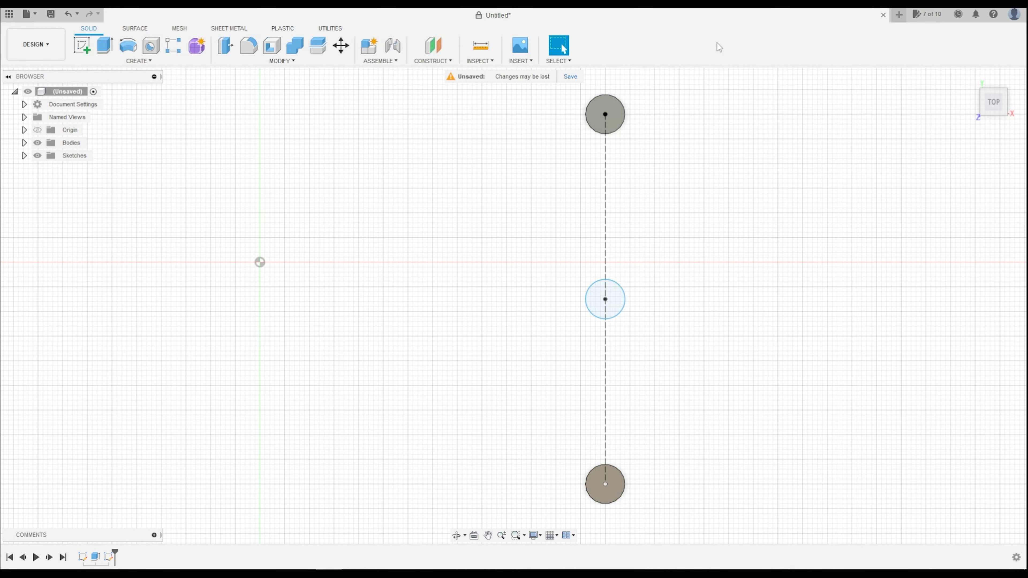
pyautogui.scroll(-5, 638, 338)
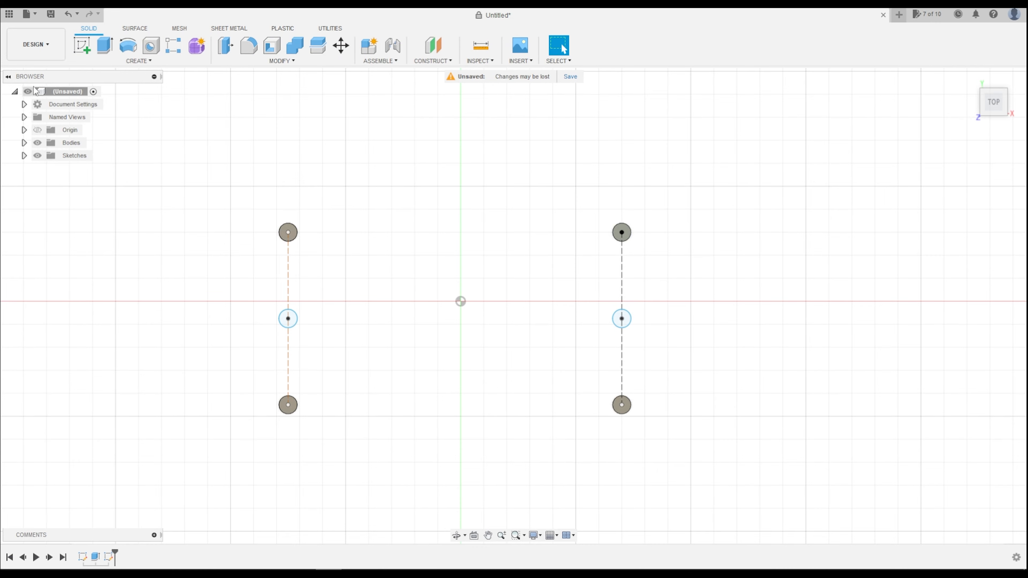
pyautogui.click(113, 62)
pyautogui.moveTo(258, 62)
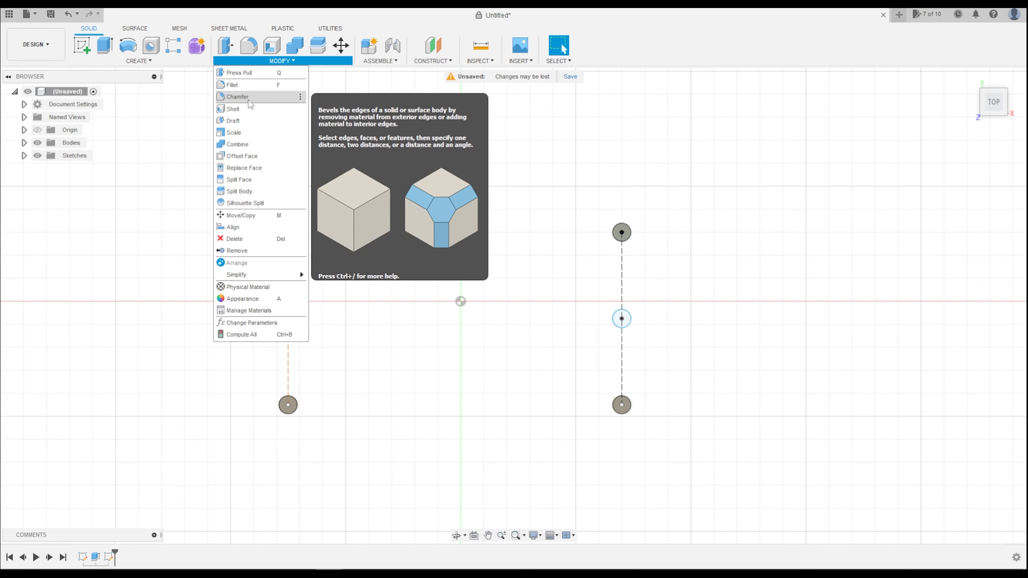
pyautogui.moveTo(145, 62)
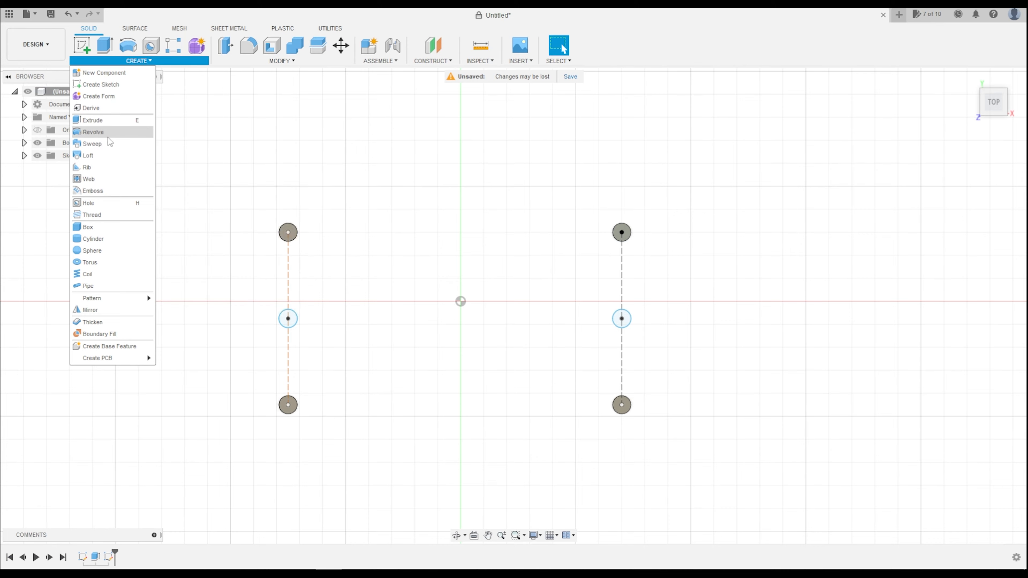
pyautogui.click(101, 158)
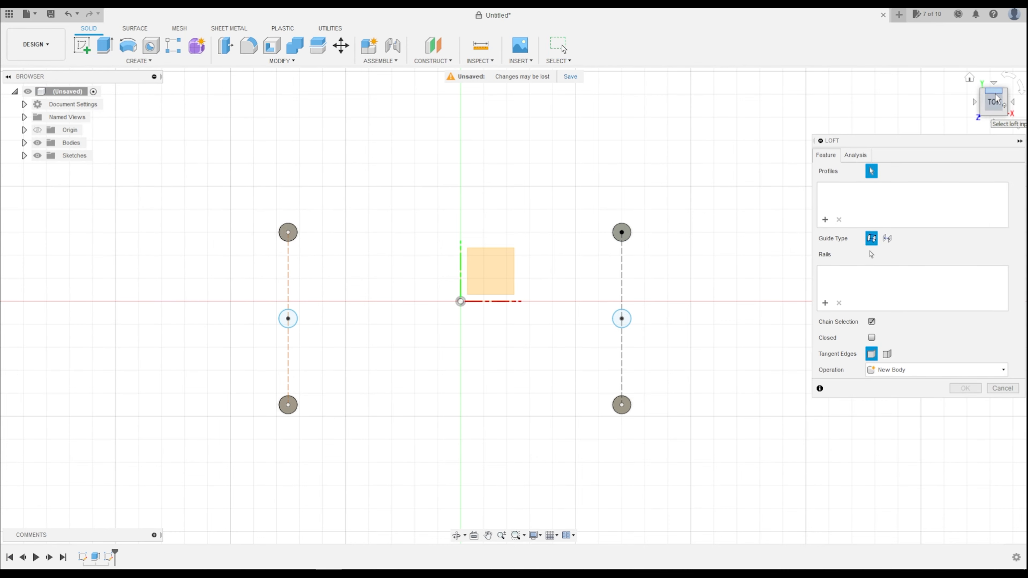
pyautogui.moveTo(994, 105); pyautogui.dragTo(967, 78)
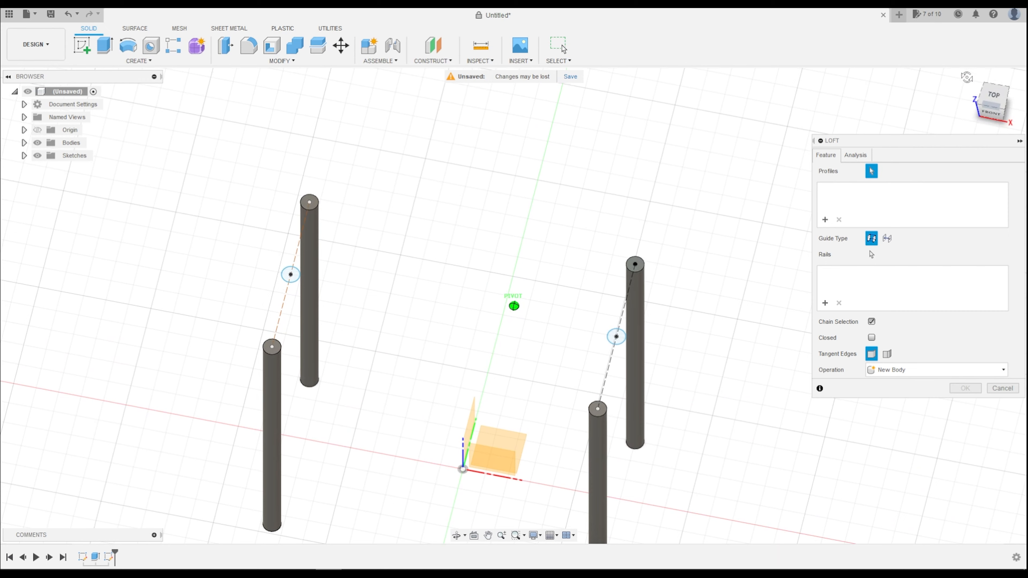
pyautogui.click(24, 143)
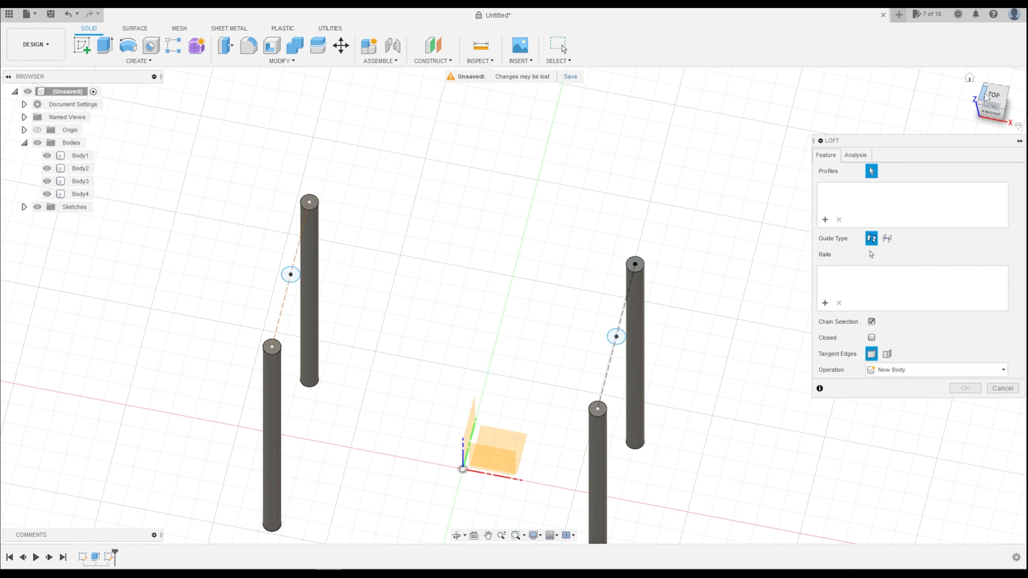
pyautogui.moveTo(992, 96); pyautogui.dragTo(1003, 107)
pyautogui.scroll(1, 454, 144)
pyautogui.scroll(-2, 451, 142)
pyautogui.press('Escape')
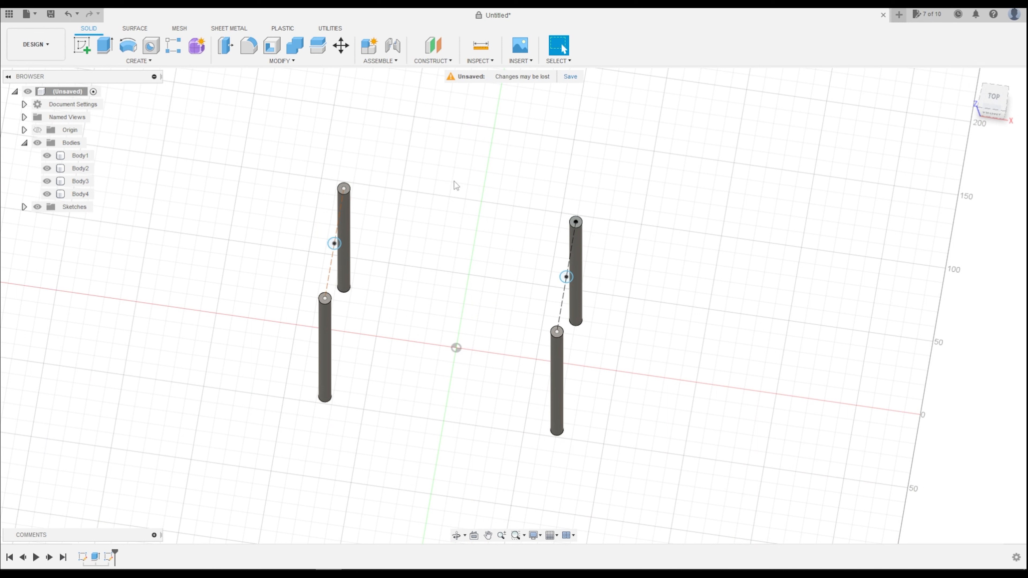
# Delete the extrusion that forms the four vertical posts, accepting that the sketch above references it
pyautogui.click(96, 557)
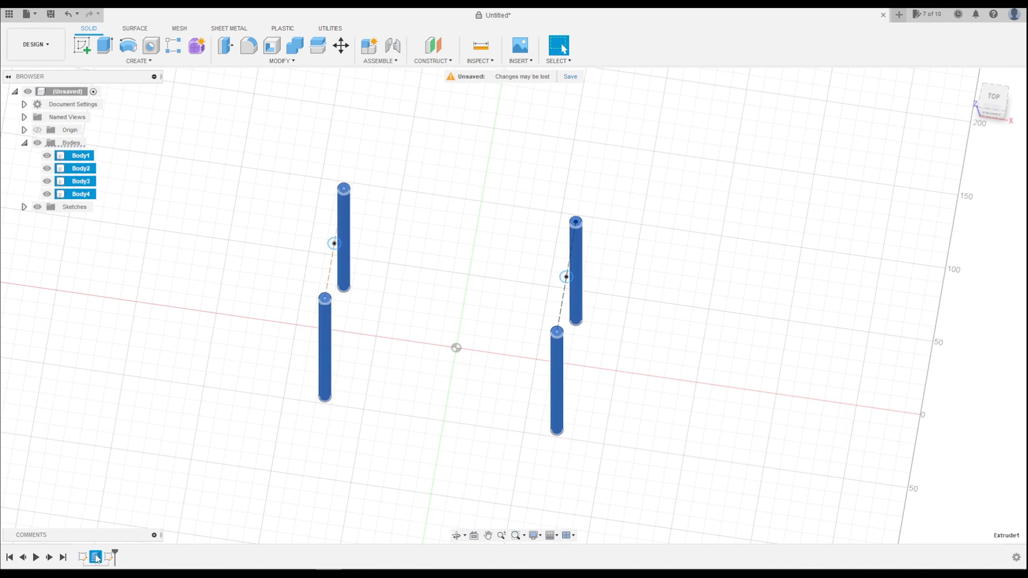
pyautogui.rightClick(96, 557)
pyautogui.click(161, 475)
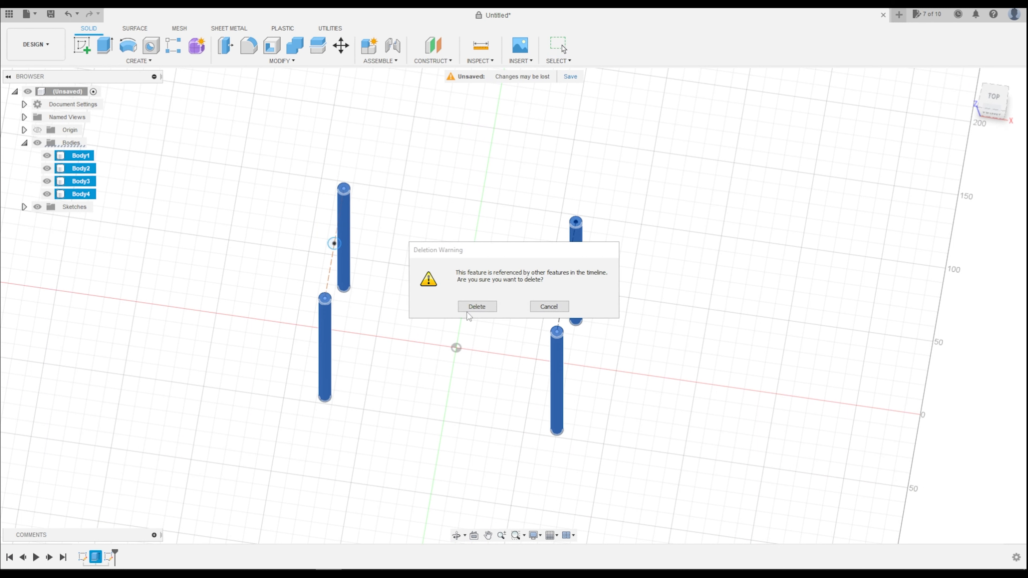
pyautogui.click(475, 307)
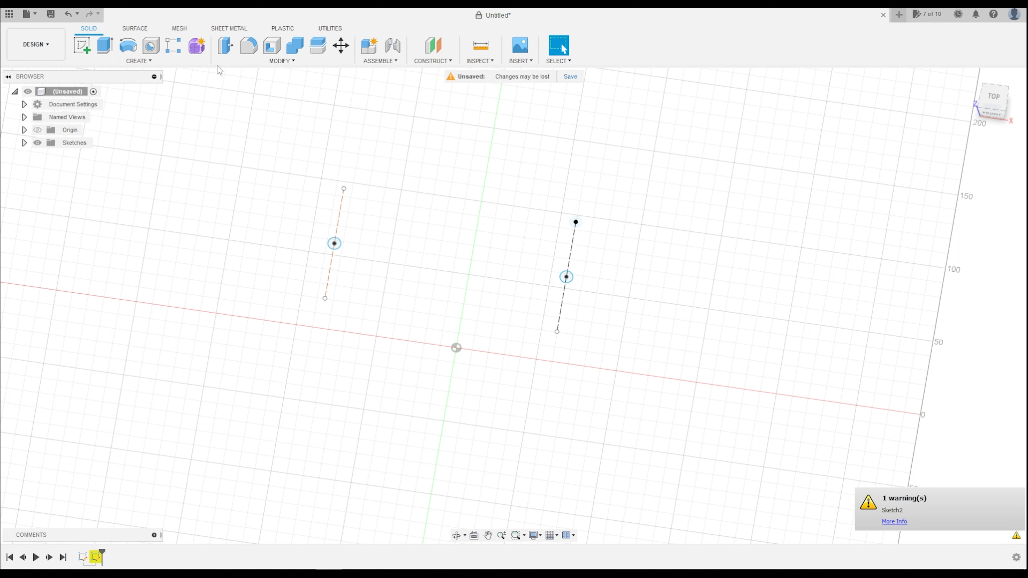
# Start a loft, show the base sketch, and use the left rear base circle as its first profile
pyautogui.click(139, 61)
pyautogui.click(109, 162)
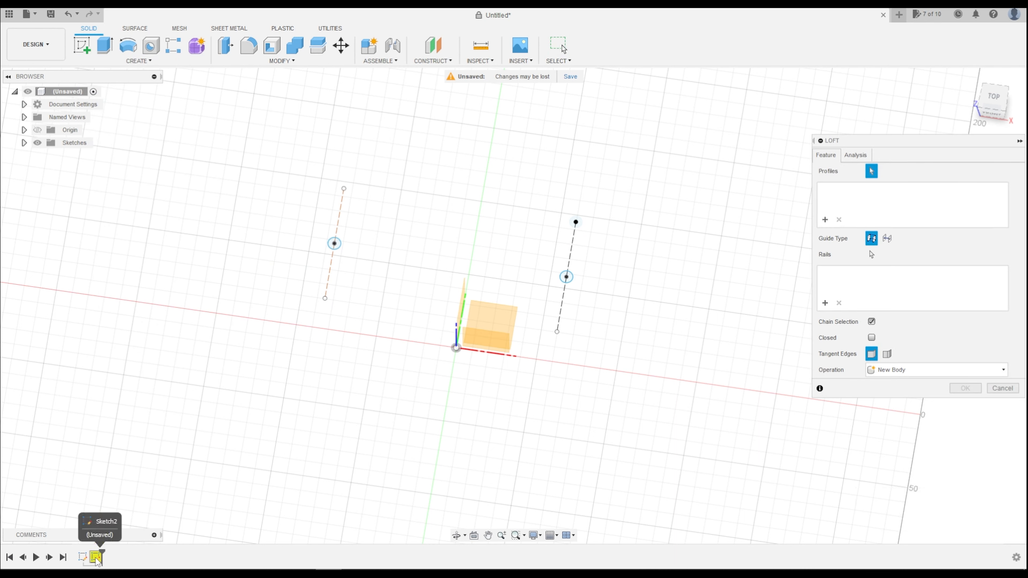
pyautogui.click(25, 143)
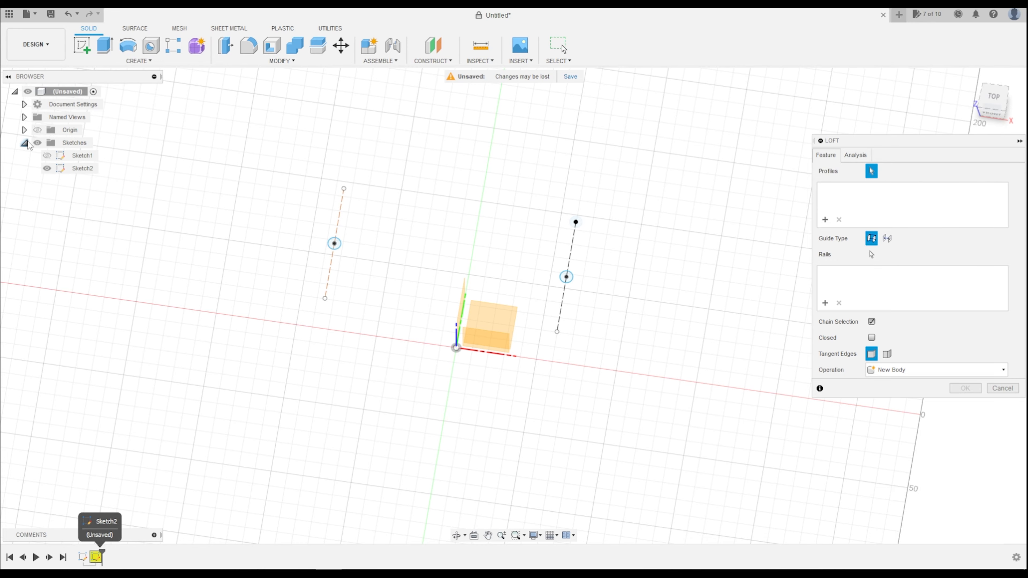
pyautogui.click(48, 156)
pyautogui.scroll(5, 333, 292)
pyautogui.click(333, 280)
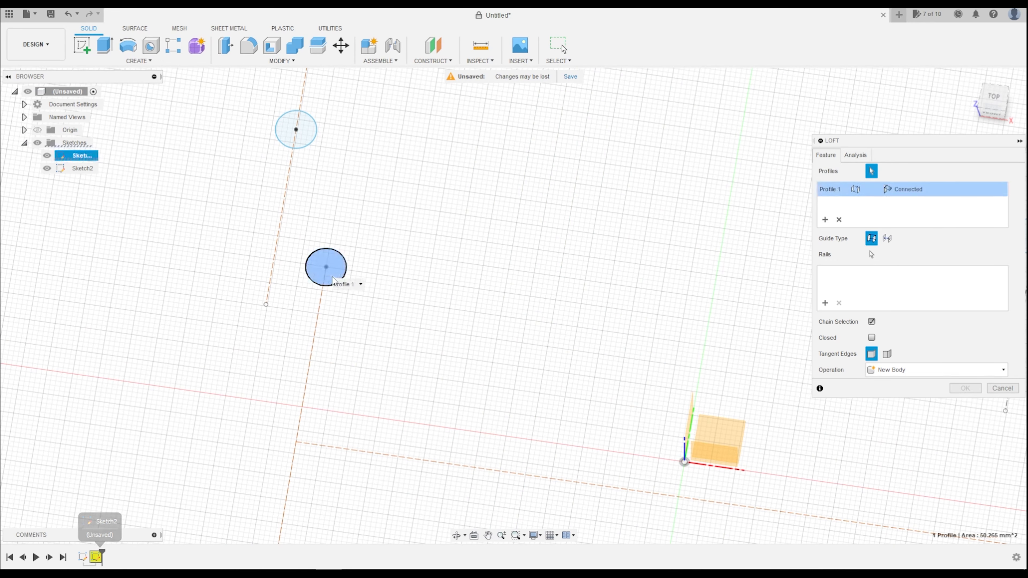
# Try a three-profile loft through both left base circles and the left upper circle, and remove the two added profiles
pyautogui.scroll(-5, 333, 279)
pyautogui.scroll(5, 305, 446)
pyautogui.click(303, 408)
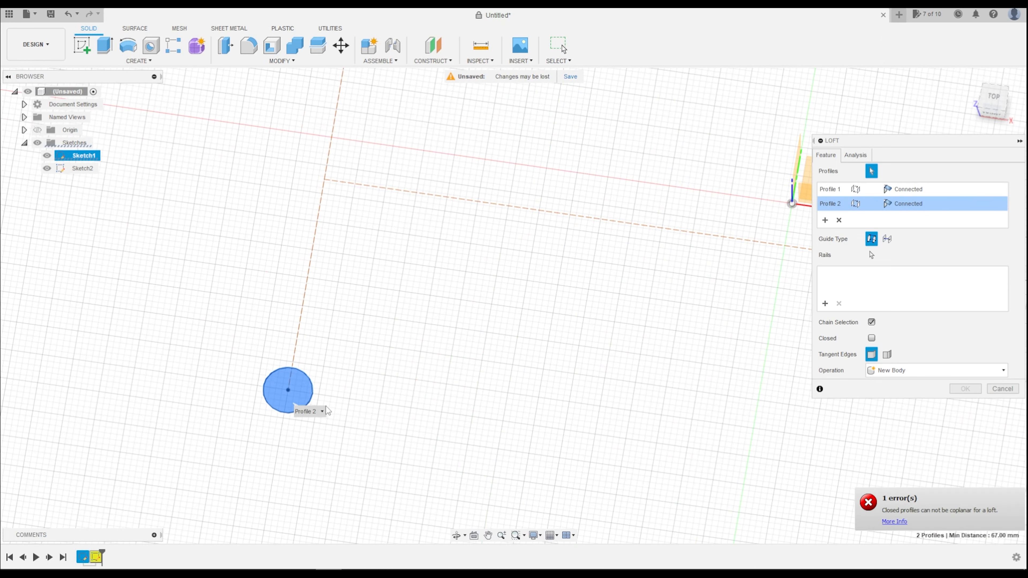
pyautogui.scroll(-5, 328, 411)
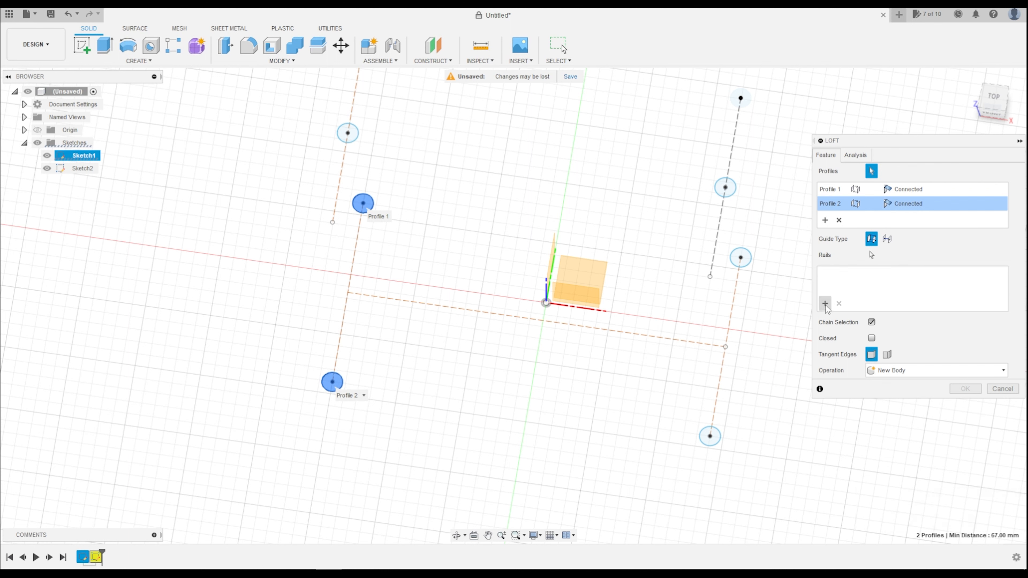
pyautogui.click(344, 139)
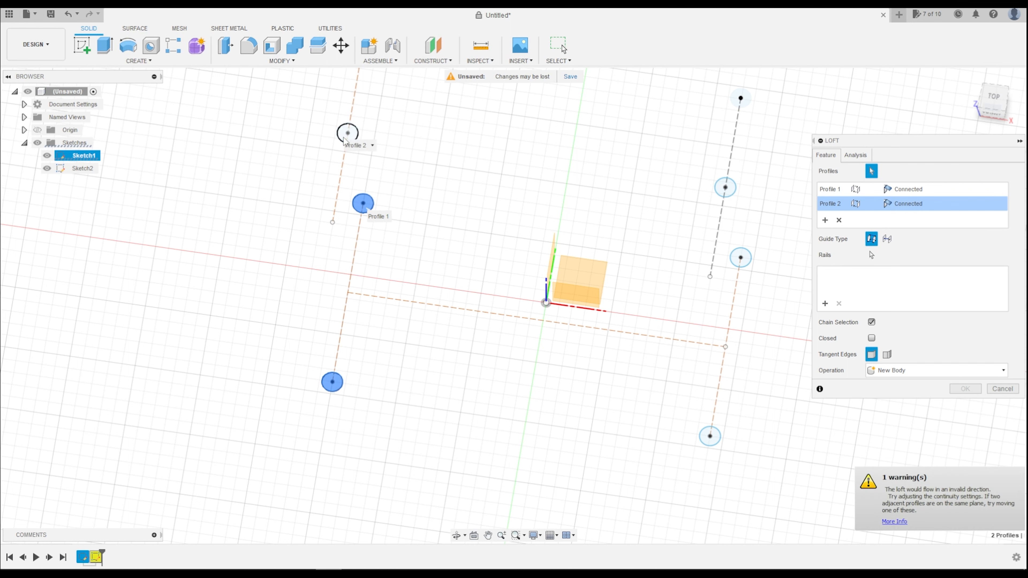
pyautogui.click(1006, 102)
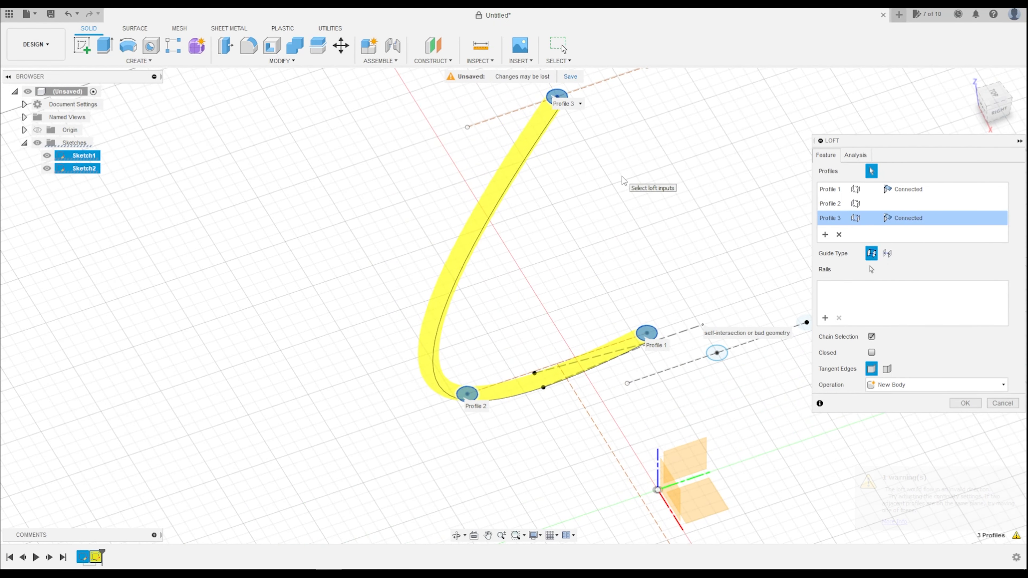
pyautogui.click(839, 236)
pyautogui.click(839, 219)
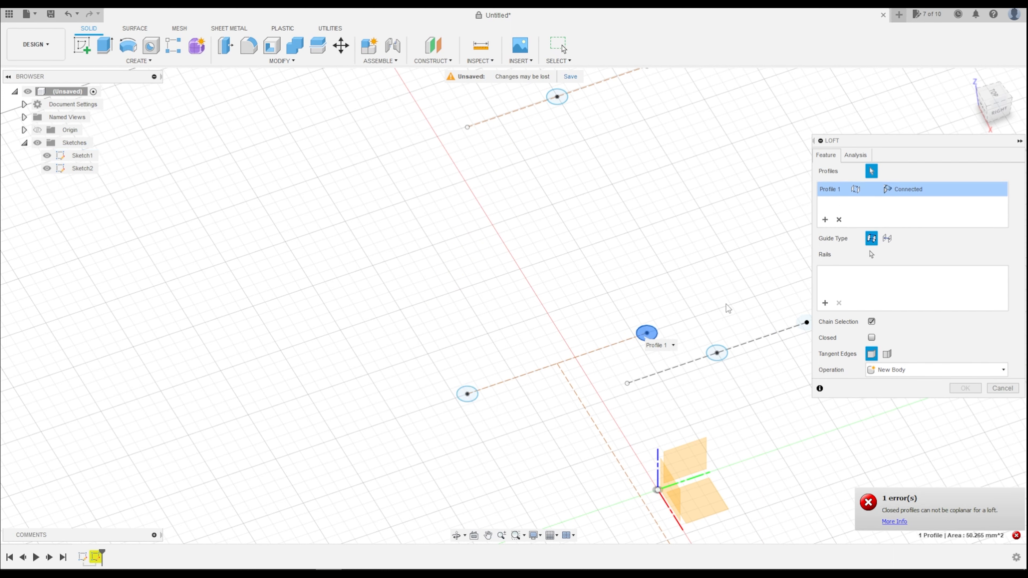
# Add the left upper circle as the second loft profile and create the slanted leg as a new body
pyautogui.click(562, 104)
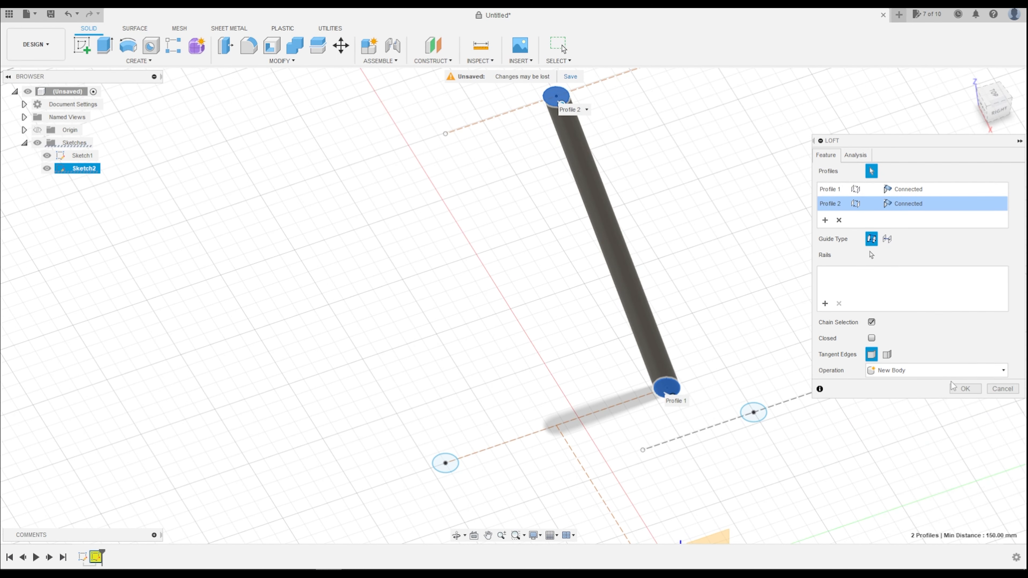
pyautogui.click(970, 391)
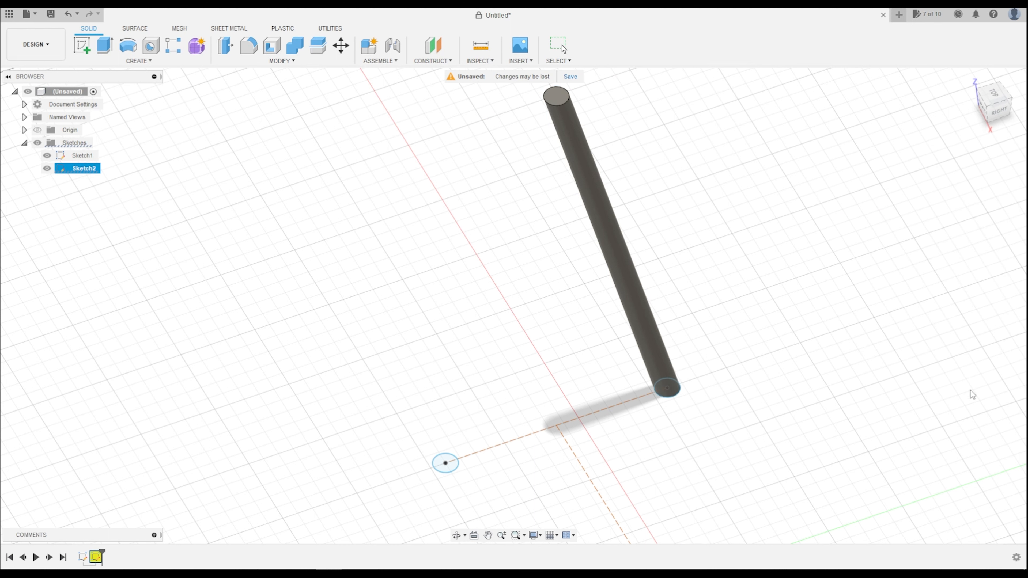
# Loft the left front base circle to the top face of the existing leg with the Join operation
pyautogui.click(120, 60)
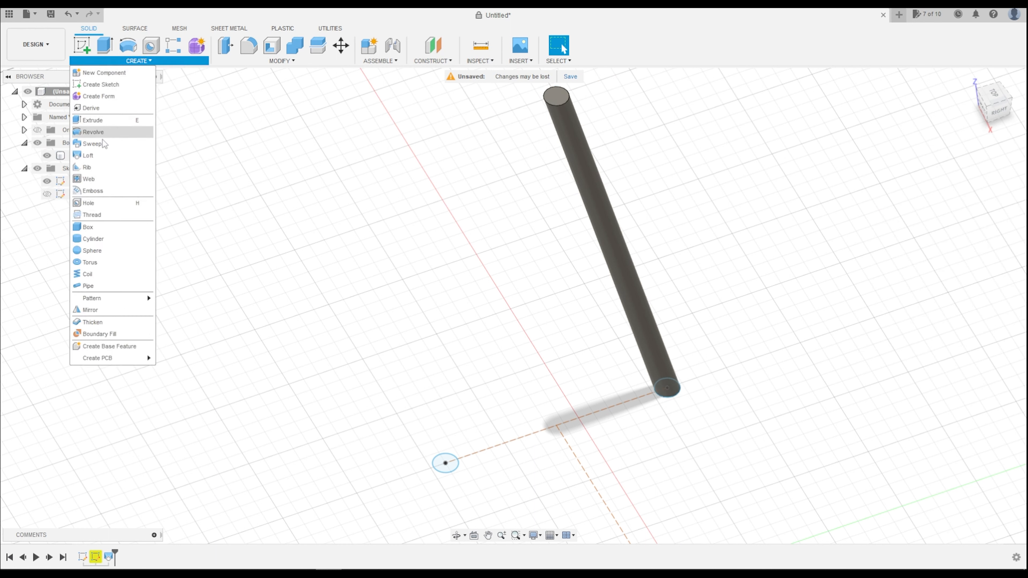
pyautogui.click(100, 156)
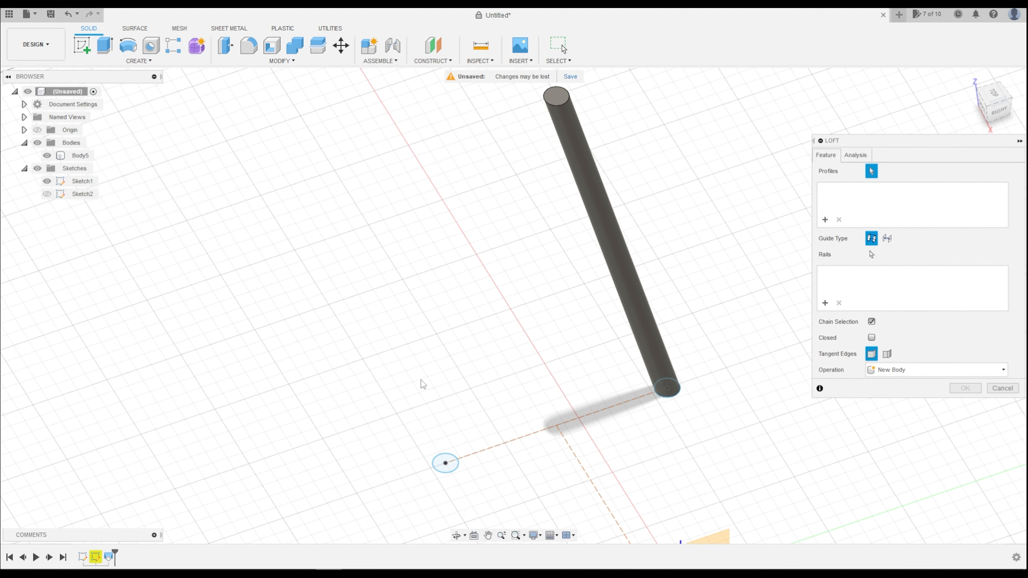
pyautogui.scroll(3, 447, 474)
pyautogui.click(444, 455)
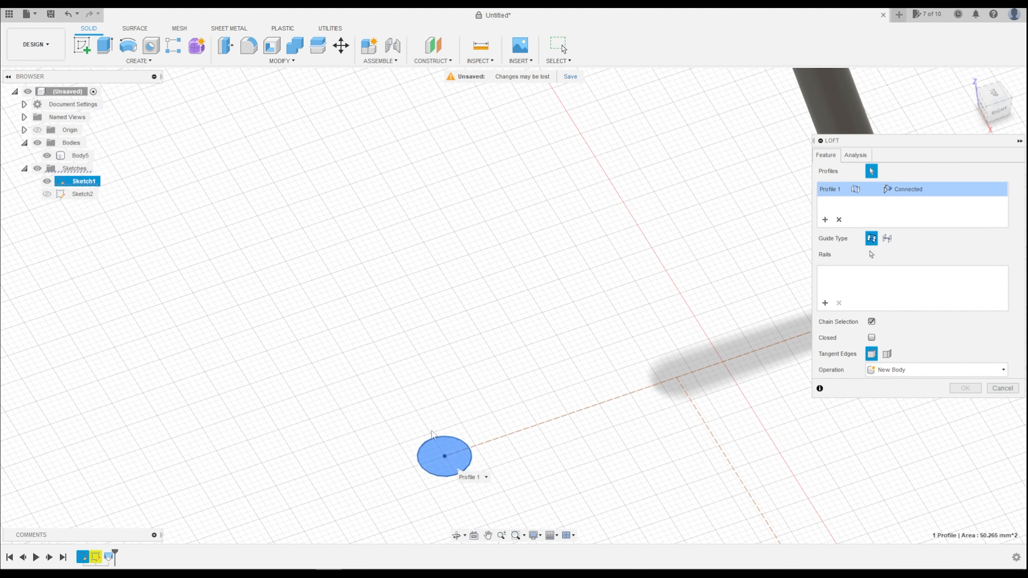
pyautogui.scroll(-3, 443, 455)
pyautogui.click(531, 110)
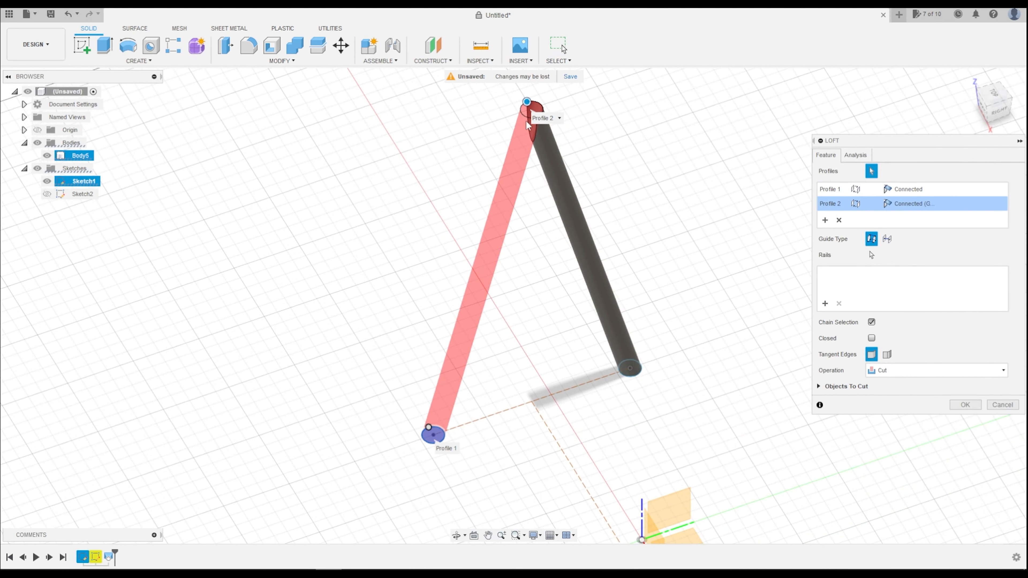
pyautogui.click(931, 370)
pyautogui.click(886, 384)
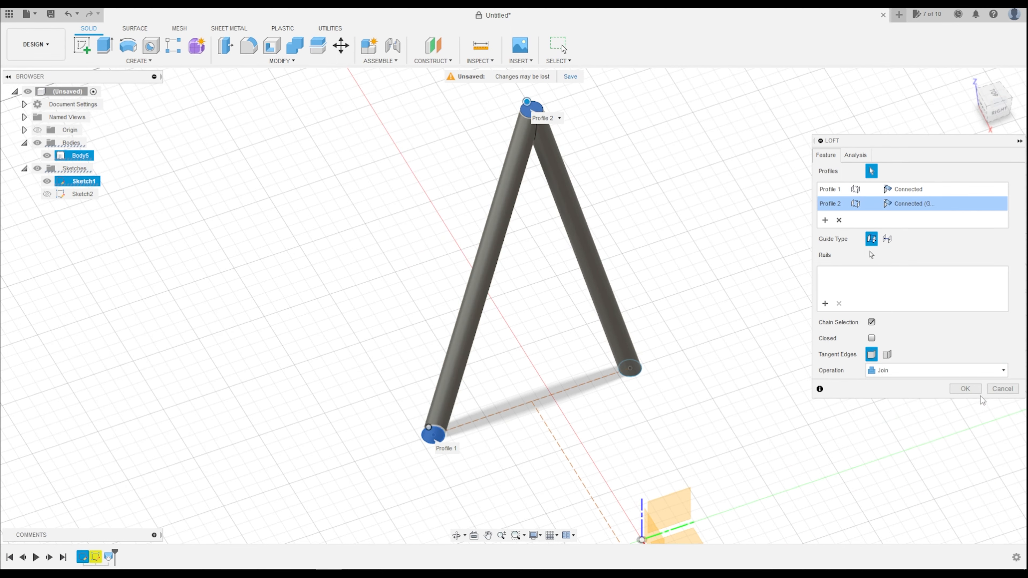
pyautogui.click(966, 389)
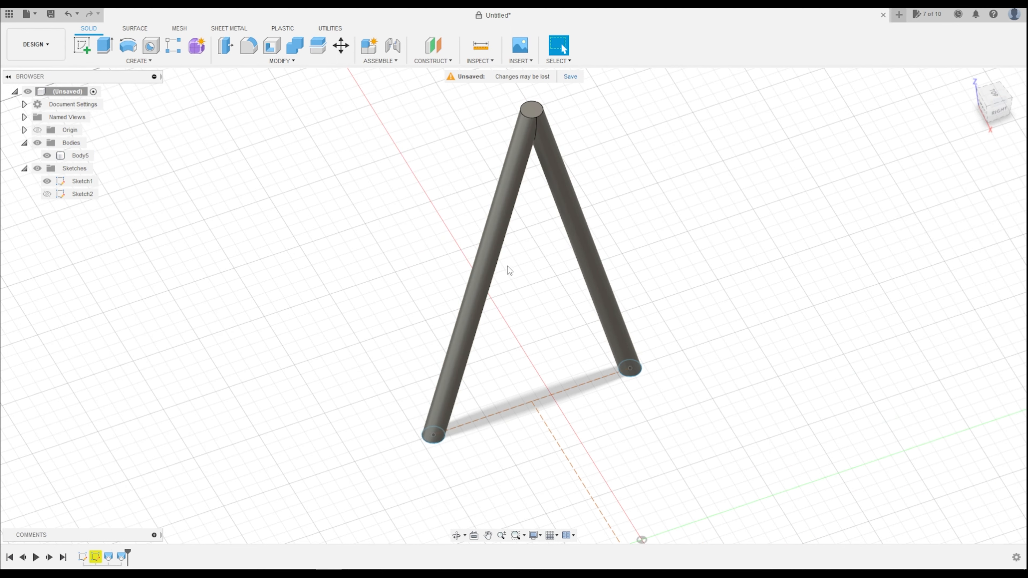
# Show the upper sketch and loft the right front base circle to the right upper circle as a new body
pyautogui.scroll(-5, 507, 266)
pyautogui.scroll(5, 584, 440)
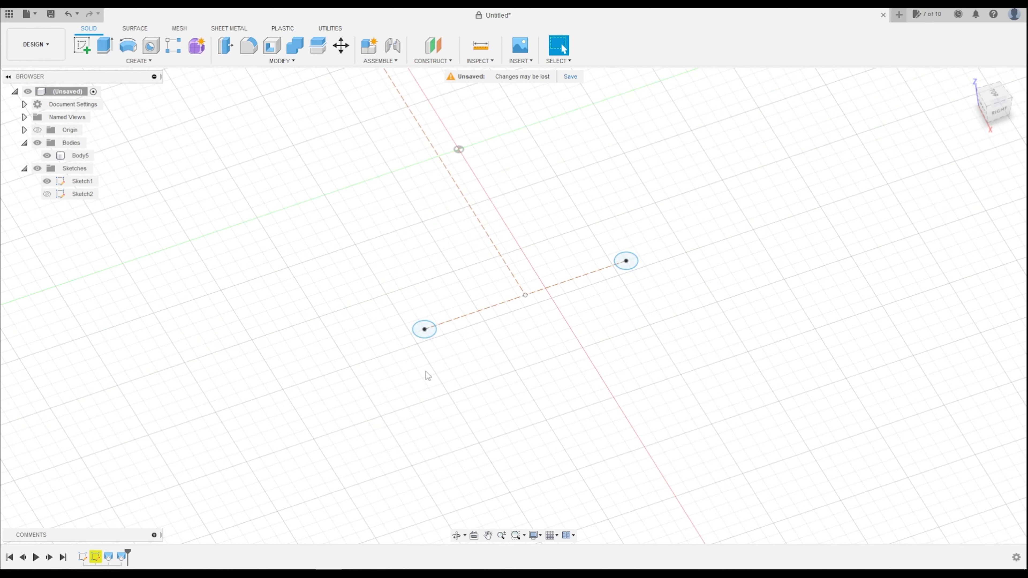
pyautogui.scroll(3, 426, 372)
pyautogui.click(451, 303)
pyautogui.scroll(-8, 423, 329)
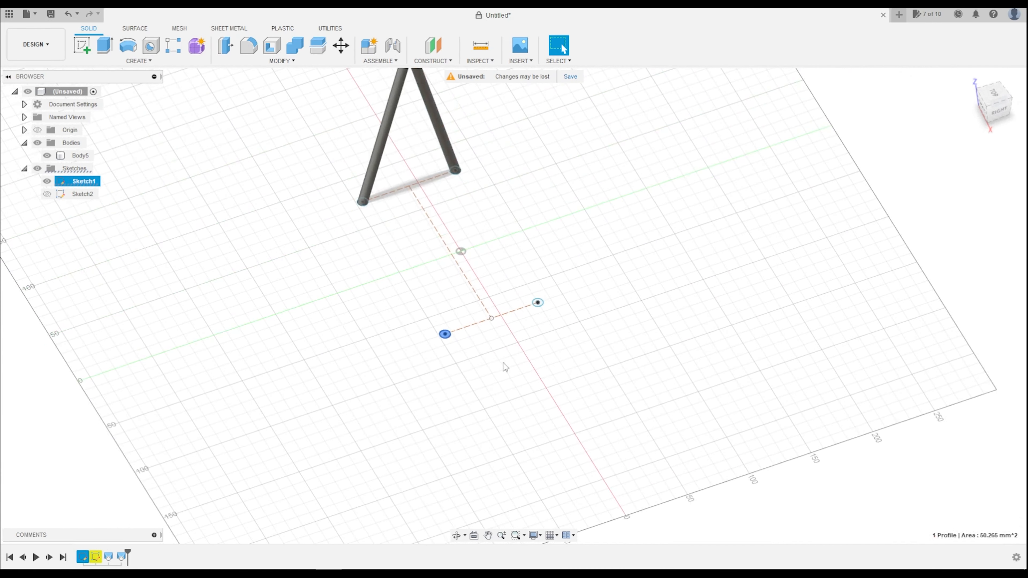
pyautogui.scroll(3, 483, 288)
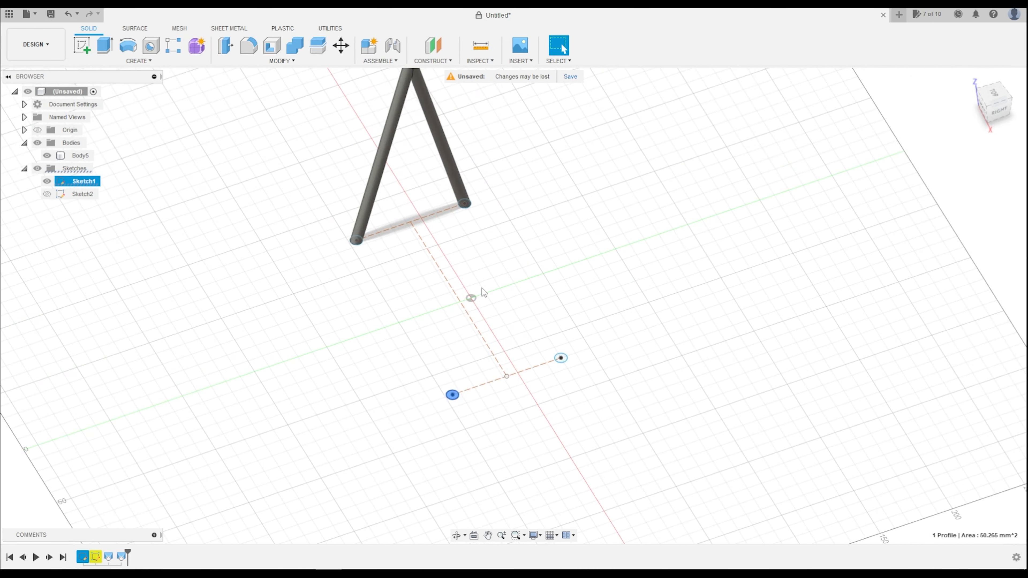
pyautogui.click(47, 195)
pyautogui.scroll(4, 505, 222)
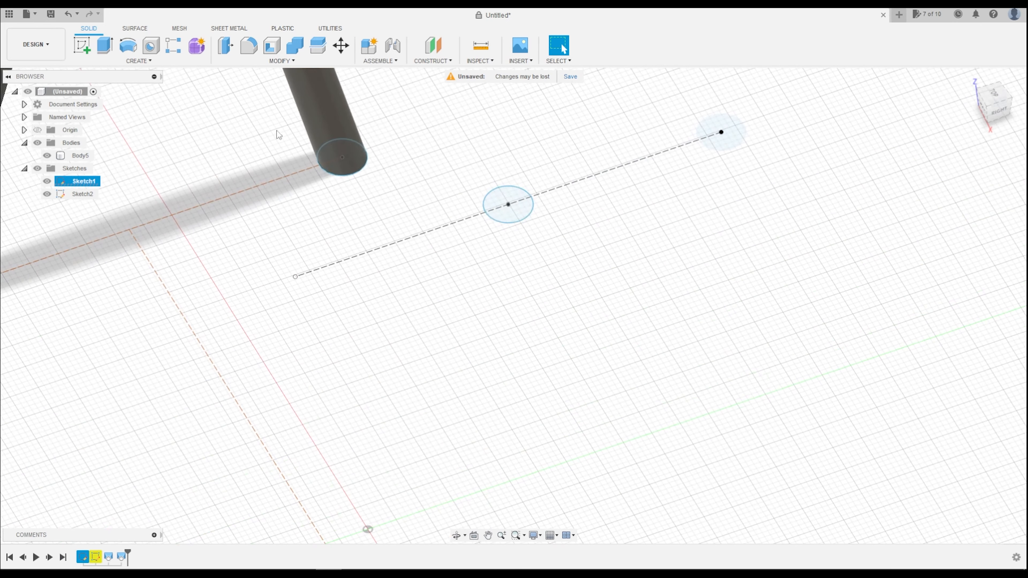
pyautogui.click(139, 60)
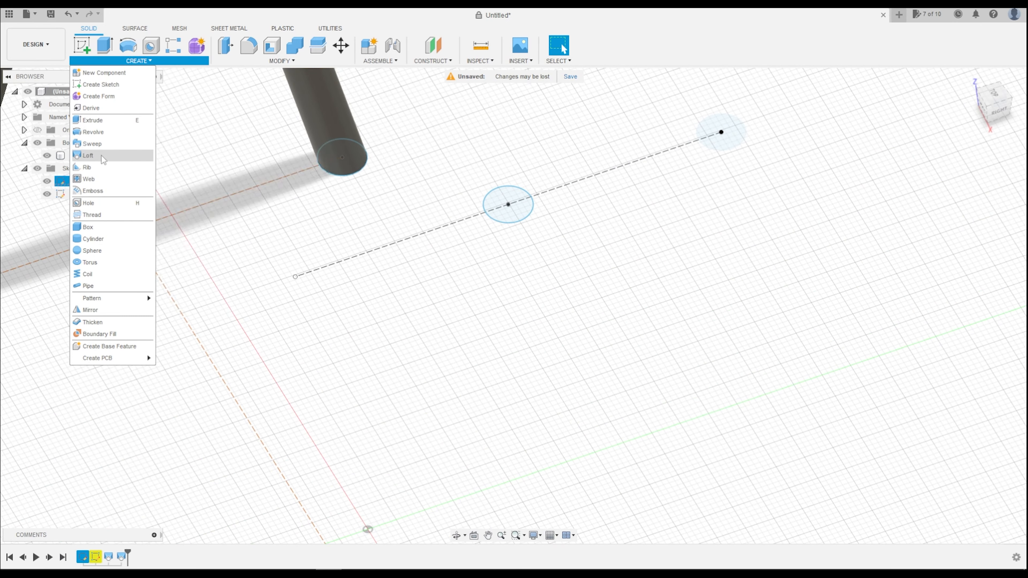
pyautogui.click(88, 155)
pyautogui.click(497, 214)
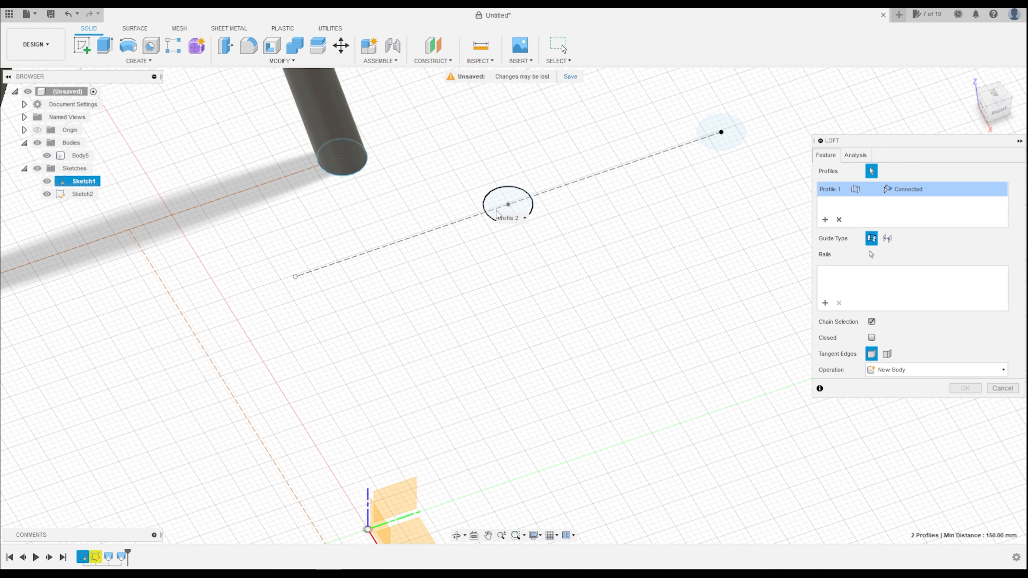
pyautogui.scroll(-5, 413, 272)
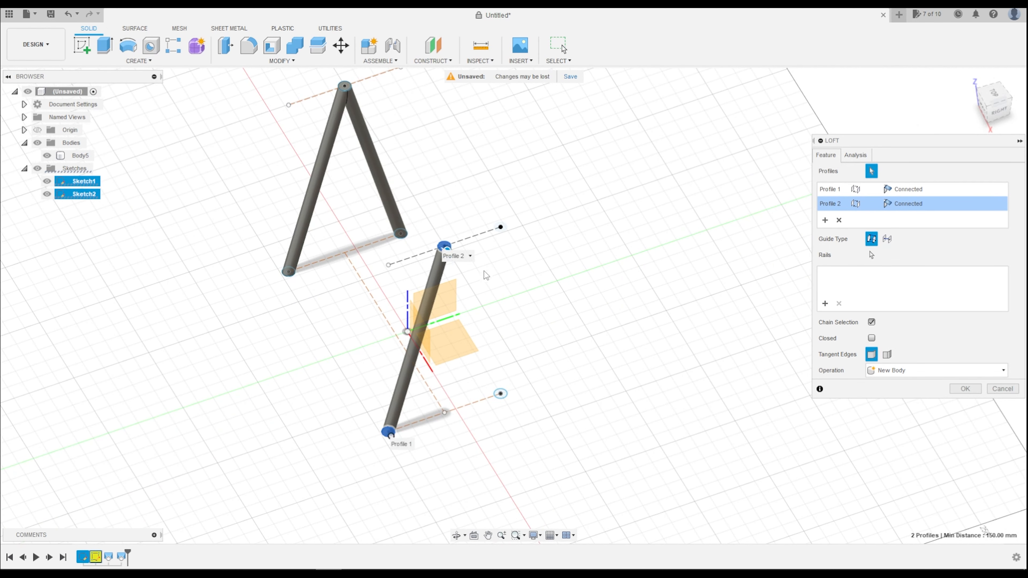
pyautogui.click(964, 389)
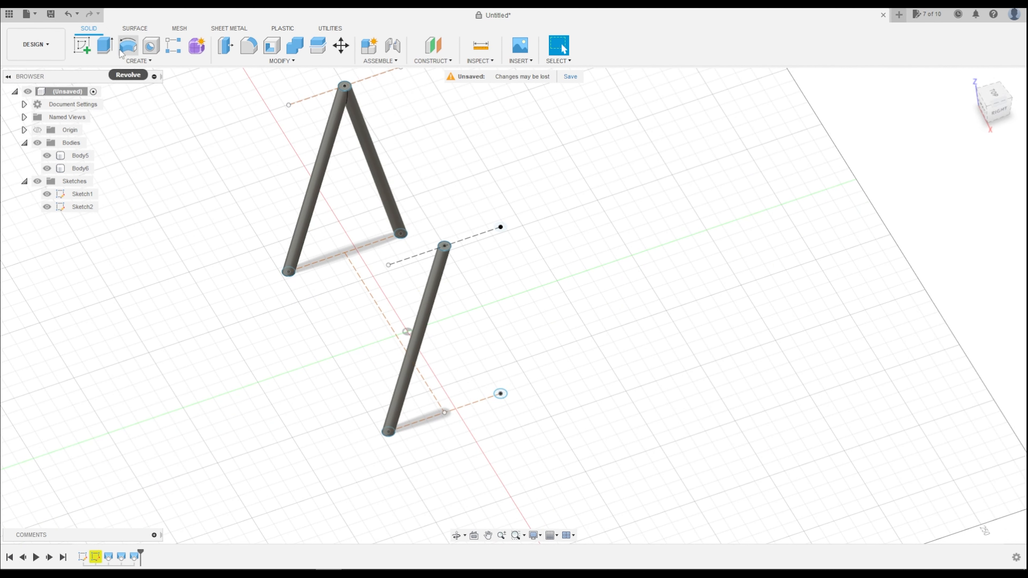
# Loft the right rear base circle to the right upper circle with the Join operation, completing the second A-frame
pyautogui.click(139, 60)
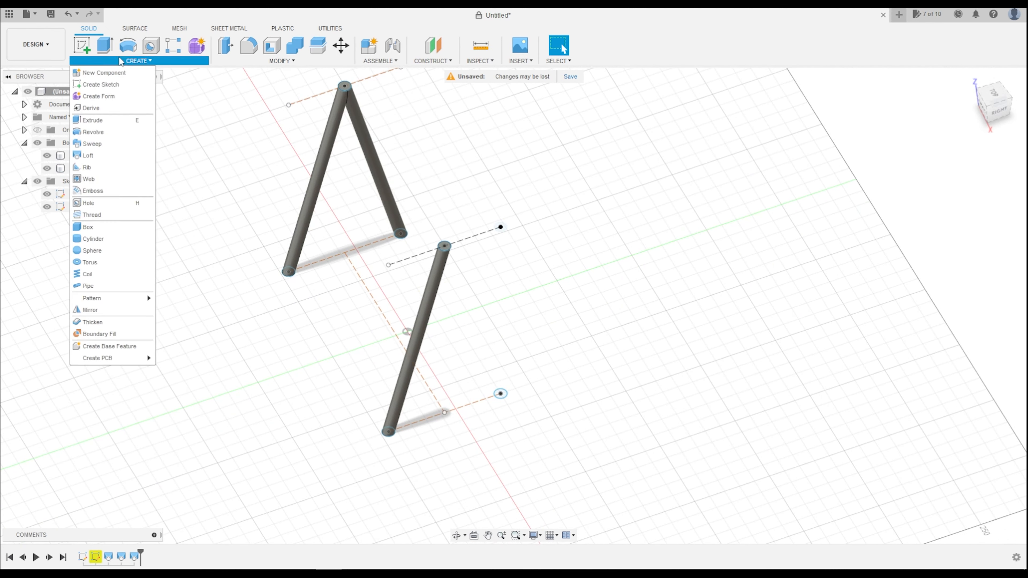
pyautogui.click(88, 156)
pyautogui.scroll(5, 534, 383)
pyautogui.click(534, 381)
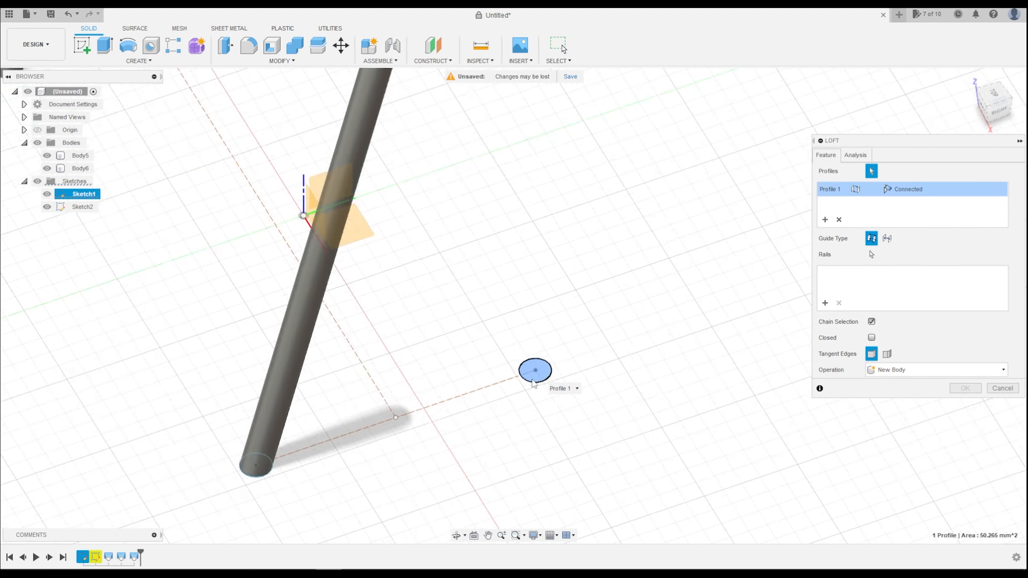
pyautogui.scroll(-5, 533, 382)
pyautogui.scroll(4, 468, 208)
pyautogui.click(465, 213)
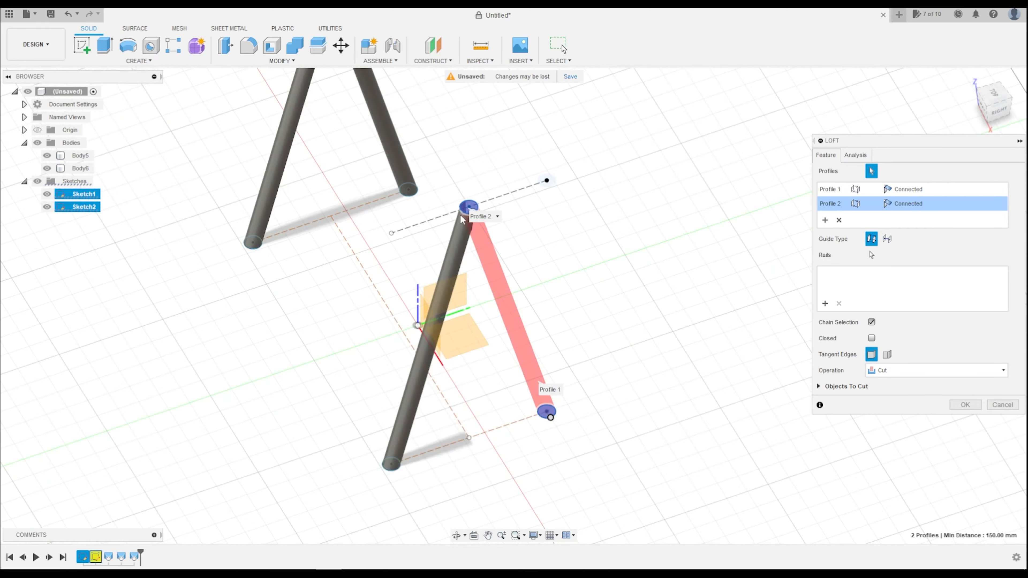
pyautogui.scroll(-3, 463, 219)
pyautogui.click(931, 371)
pyautogui.click(890, 389)
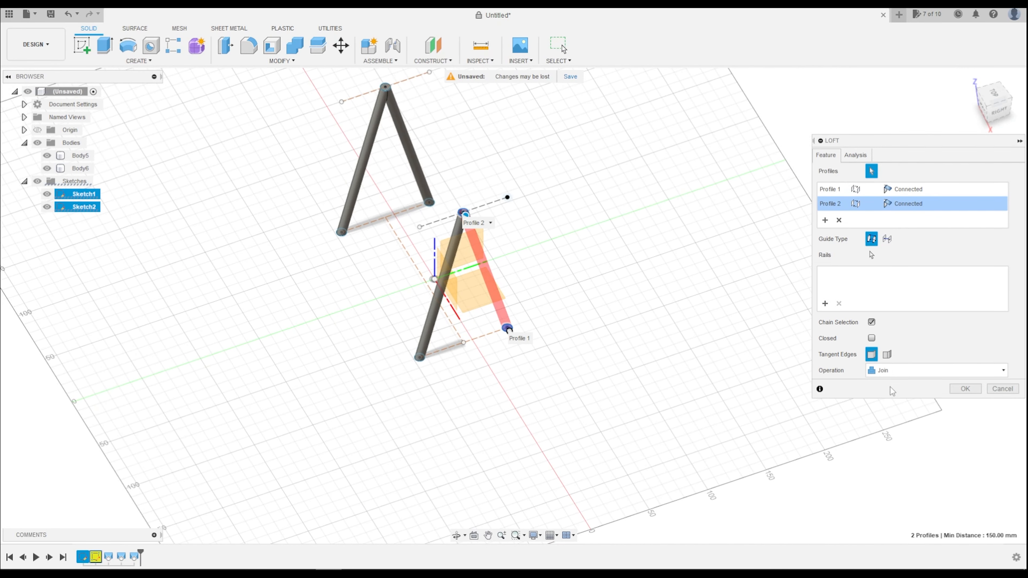
pyautogui.click(964, 389)
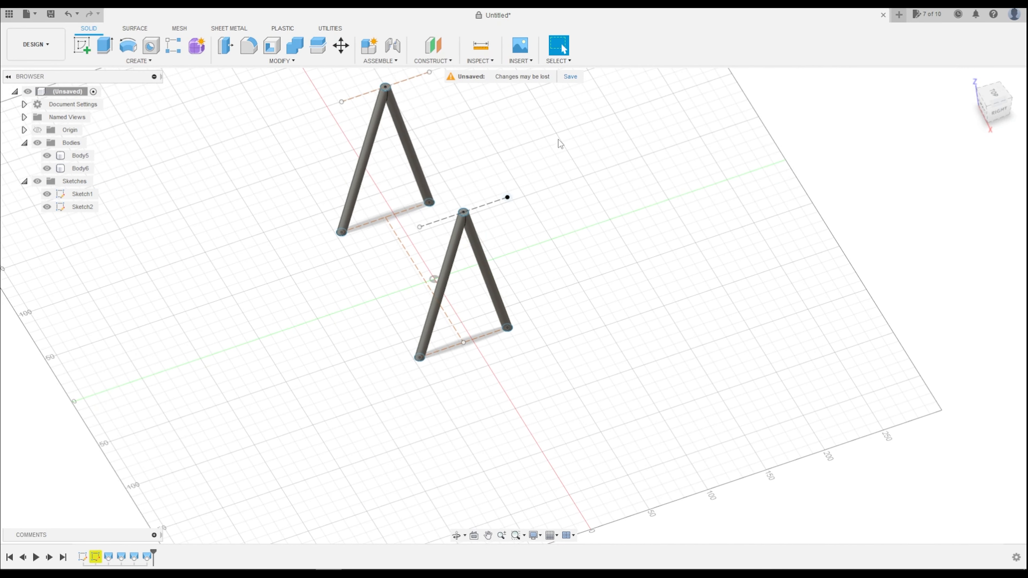
pyautogui.moveTo(987, 106); pyautogui.dragTo(819, 103)
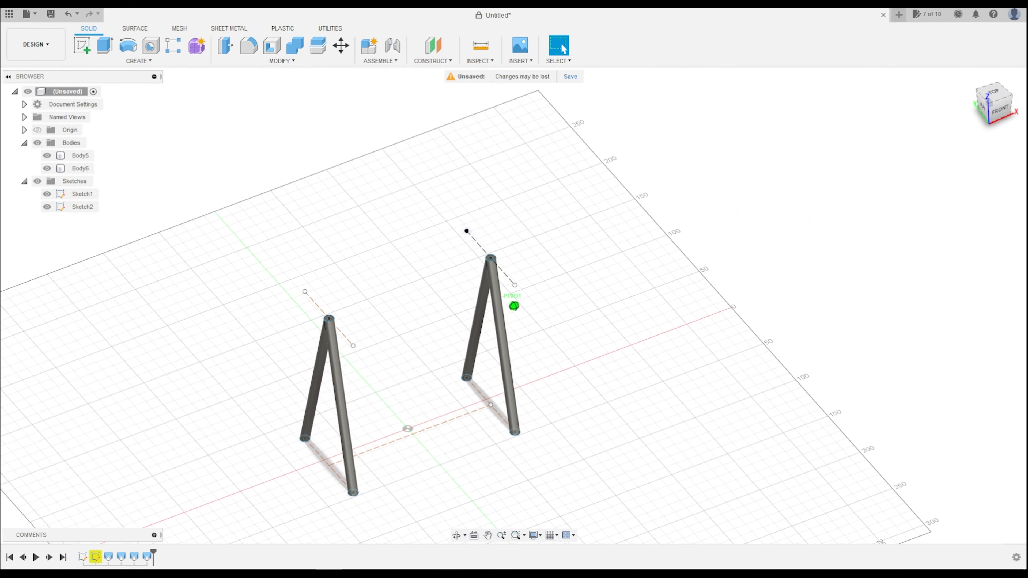
pyautogui.scroll(3, 474, 358)
pyautogui.click(81, 45)
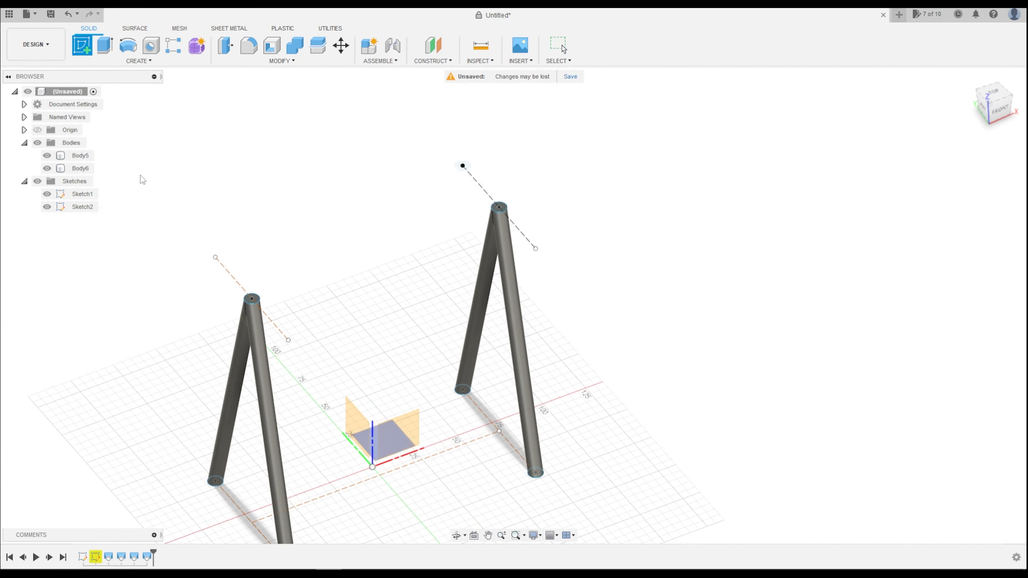
pyautogui.scroll(3, 243, 295)
pyautogui.press('Escape')
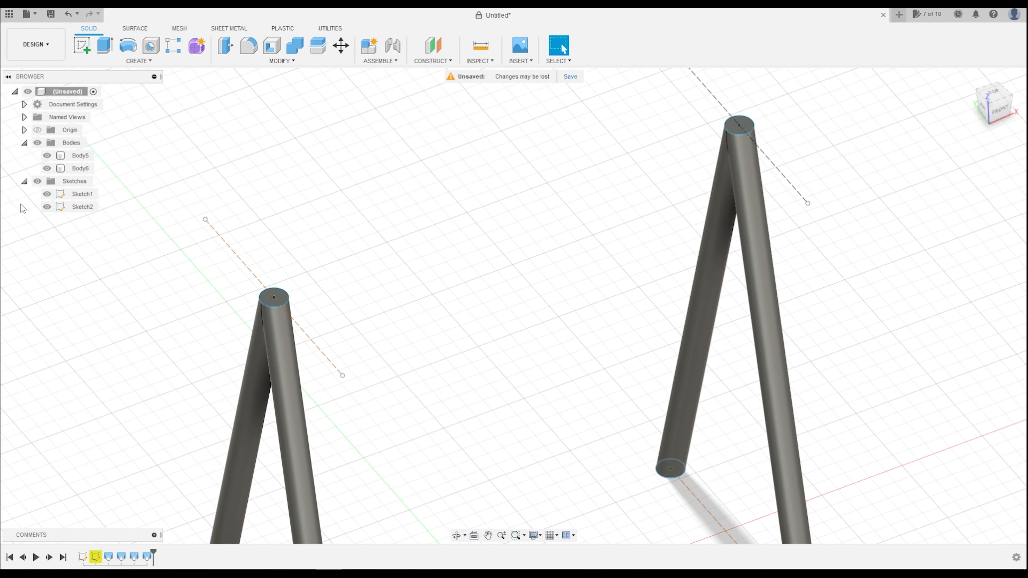
# Edit the upper sketch and connect the two 8 mm circles with parallel 145 mm lines along their opposite edges
pyautogui.doubleClick(80, 206)
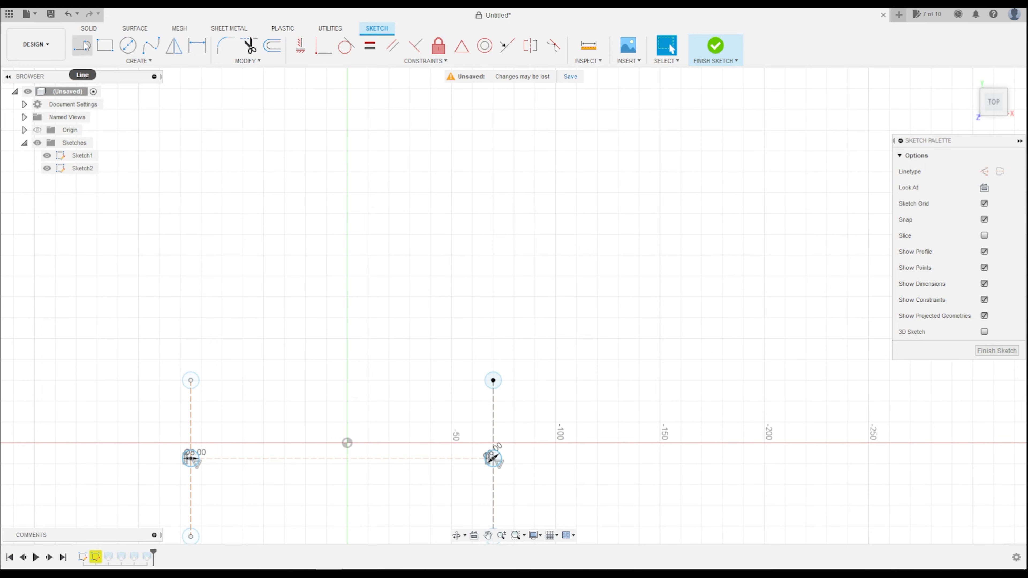
pyautogui.click(105, 45)
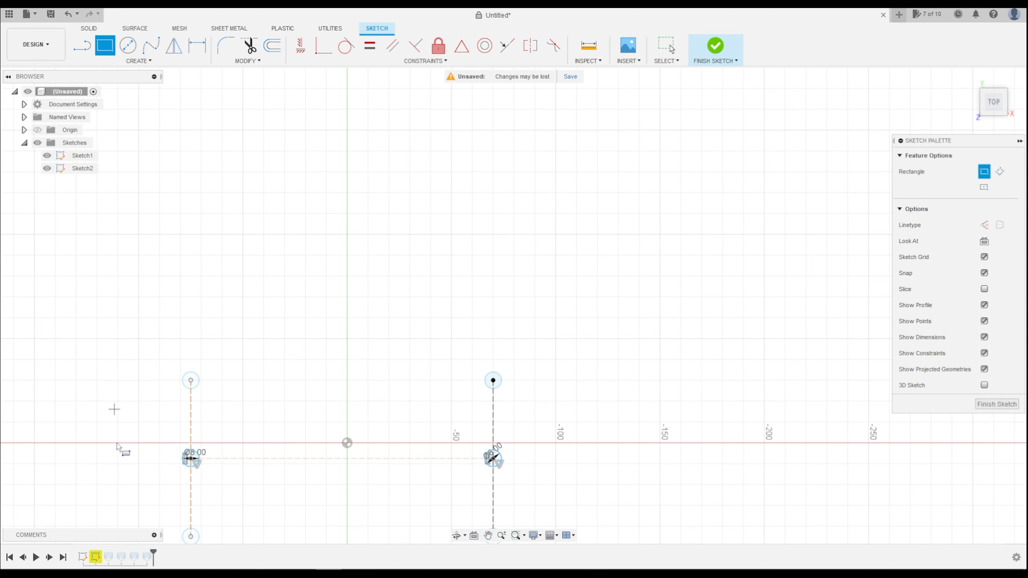
pyautogui.scroll(-2, 227, 535)
pyautogui.scroll(-5, 226, 342)
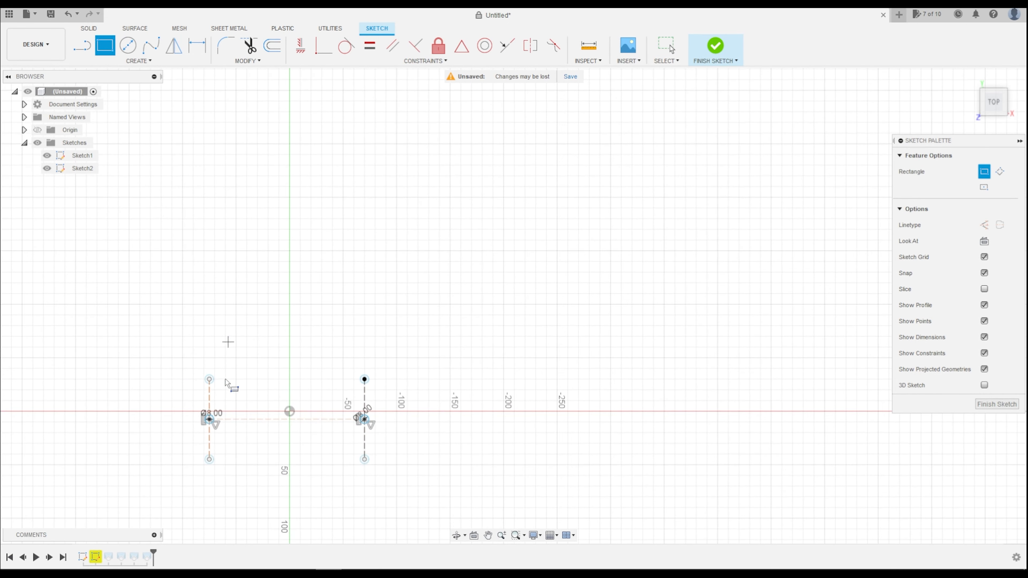
pyautogui.scroll(8, 221, 486)
pyautogui.scroll(3, 220, 481)
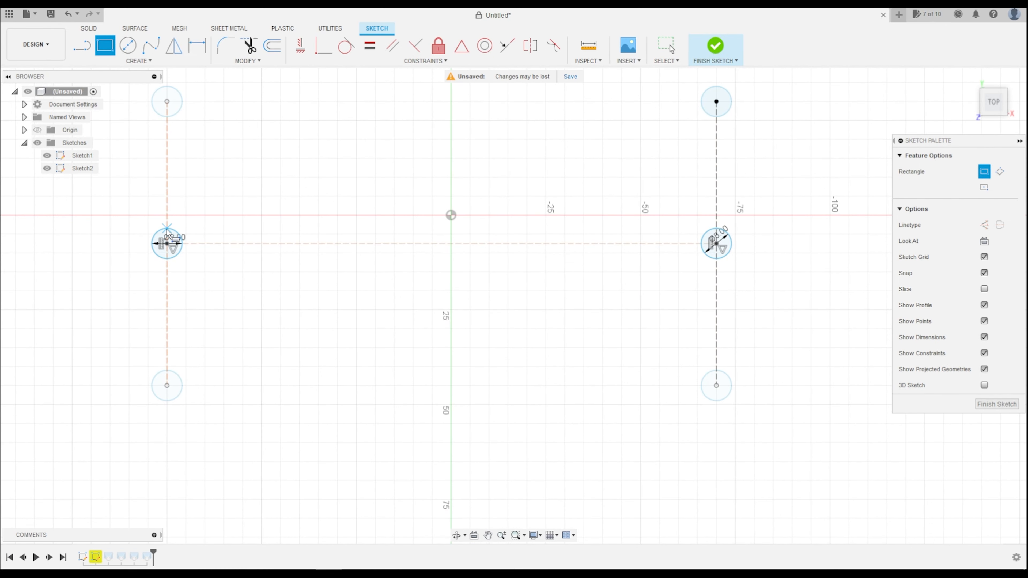
pyautogui.press('l')
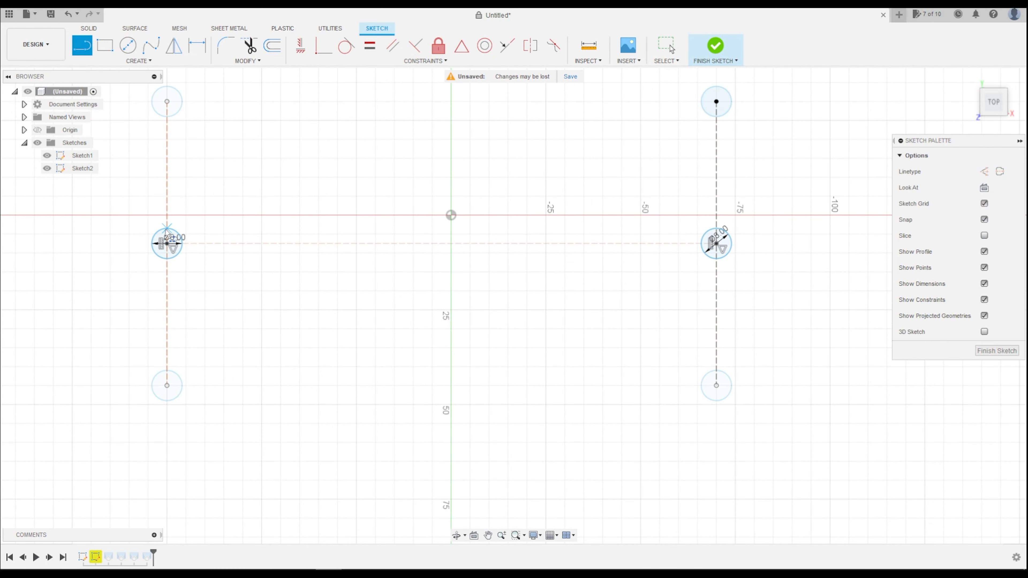
pyautogui.click(167, 228)
pyautogui.click(717, 228)
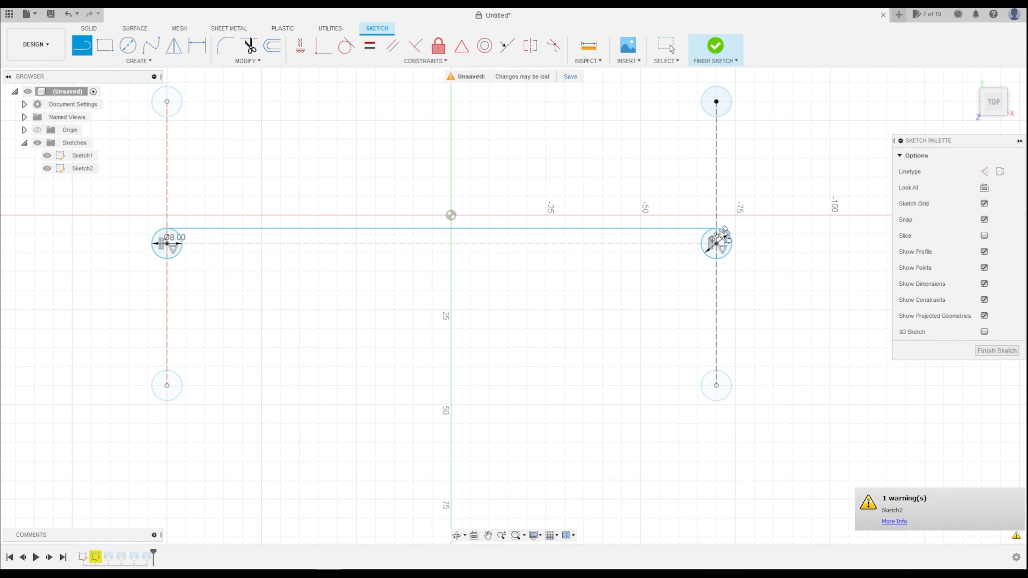
pyautogui.click(716, 258)
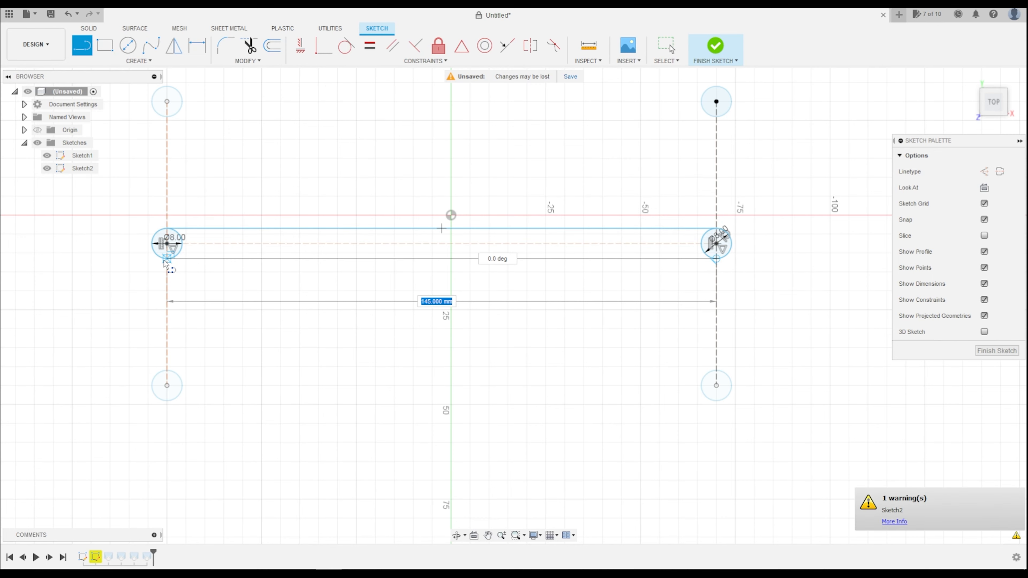
pyautogui.click(167, 258)
pyautogui.click(709, 49)
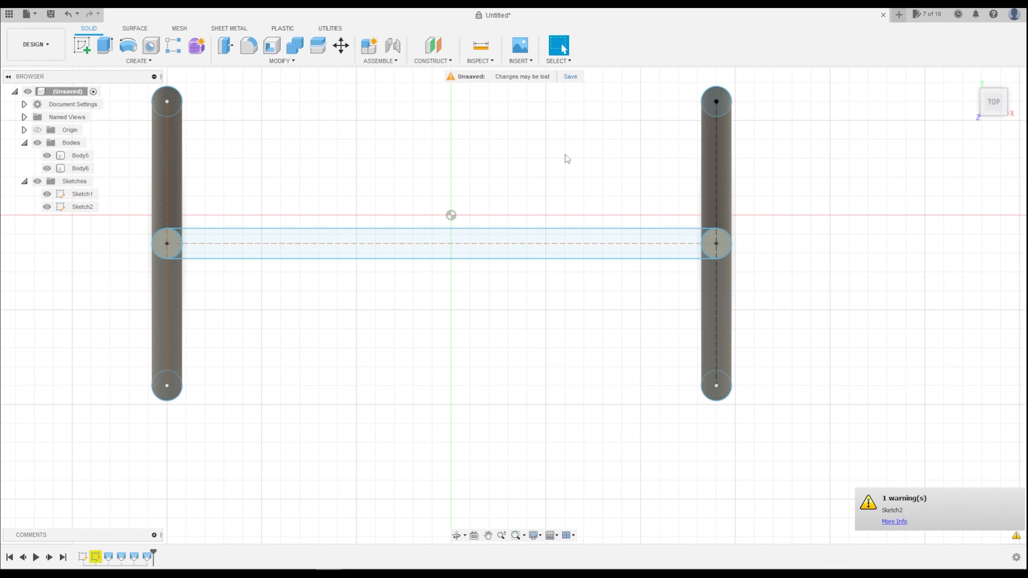
# Extrude the slot-shaped profile between the leg tops, including both end circles, 8 mm upward with the Join operation
pyautogui.click(211, 256)
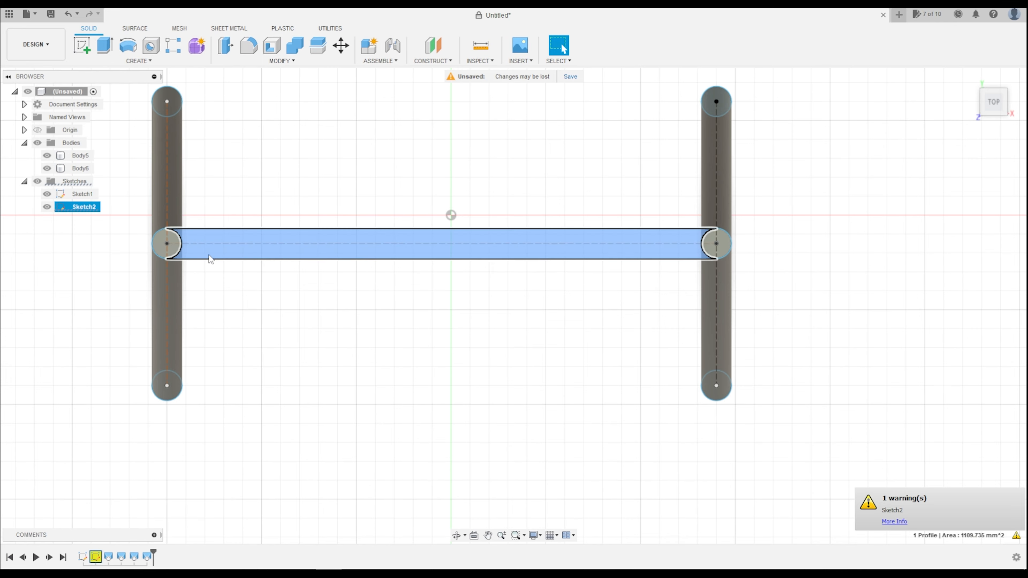
pyautogui.click(163, 254)
pyautogui.click(723, 251)
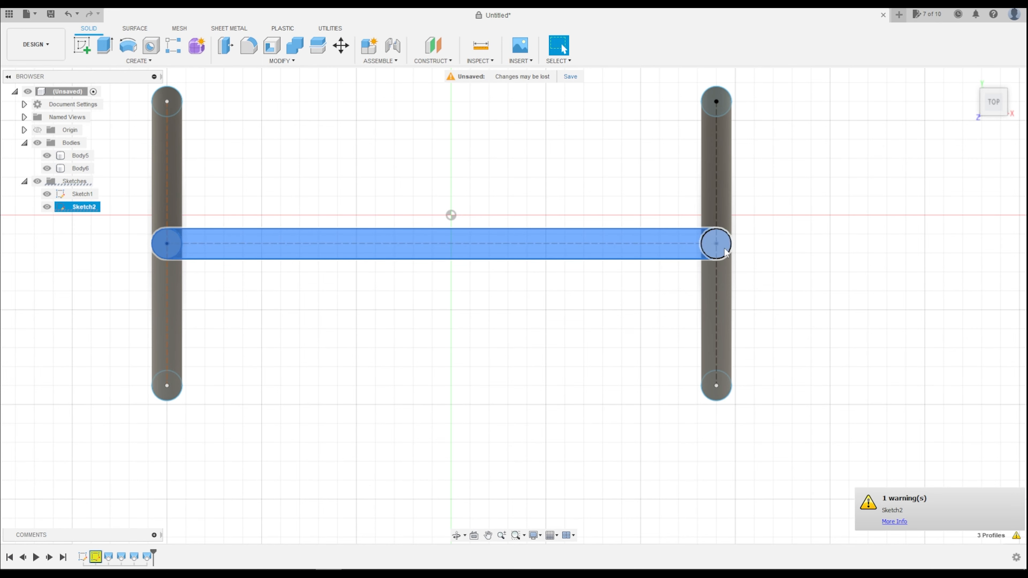
pyautogui.press('e')
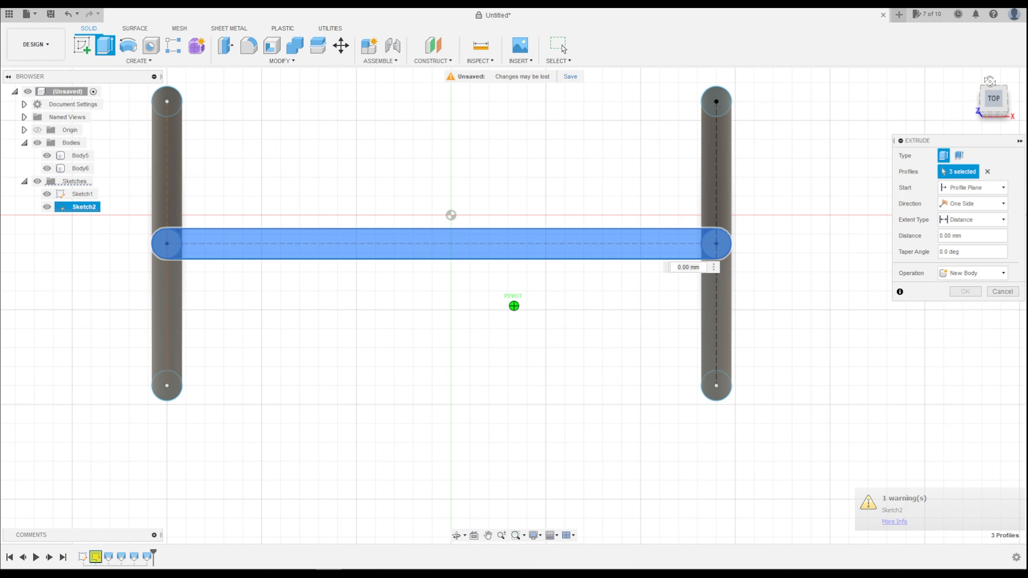
pyautogui.scroll(-6, 571, 411)
pyautogui.scroll(5, 572, 116)
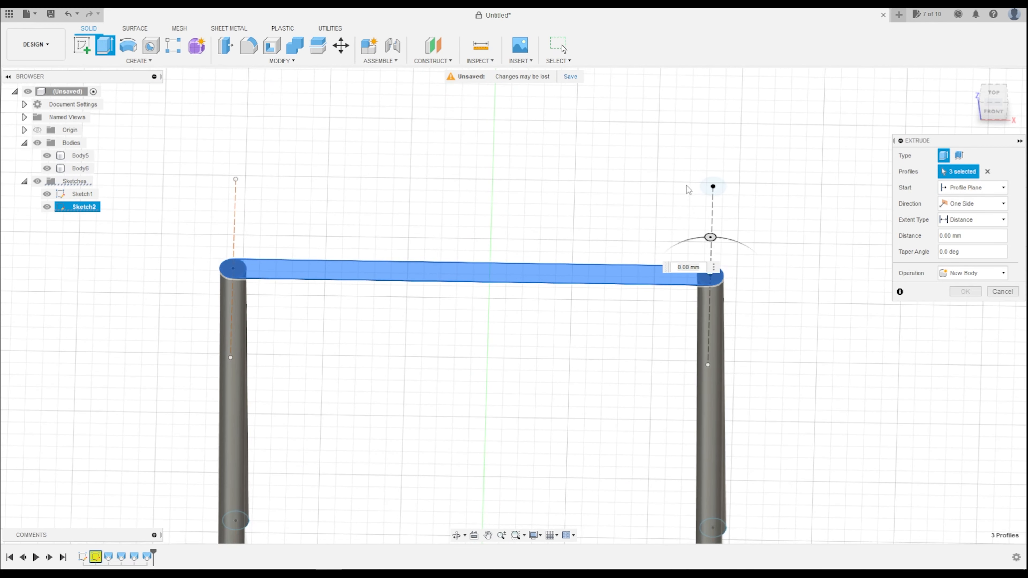
pyautogui.scroll(3, 687, 187)
pyautogui.moveTo(719, 302); pyautogui.dragTo(718, 279)
pyautogui.moveTo(993, 101)
pyautogui.mouseDown()
pyautogui.moveTo(971, 94)
pyautogui.moveTo(985, 94)
pyautogui.moveTo(994, 113)
pyautogui.mouseUp()
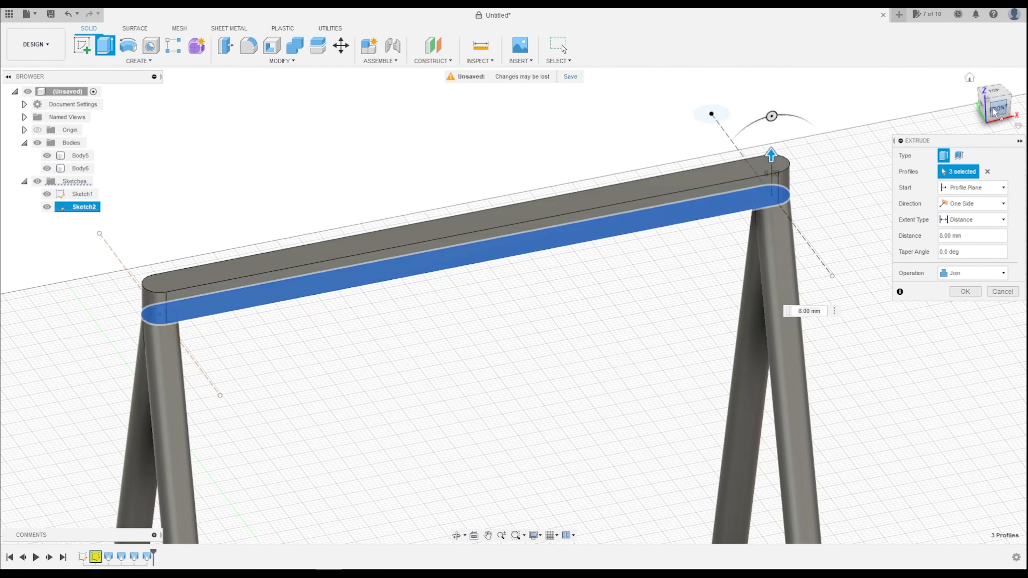
pyautogui.click(562, 45)
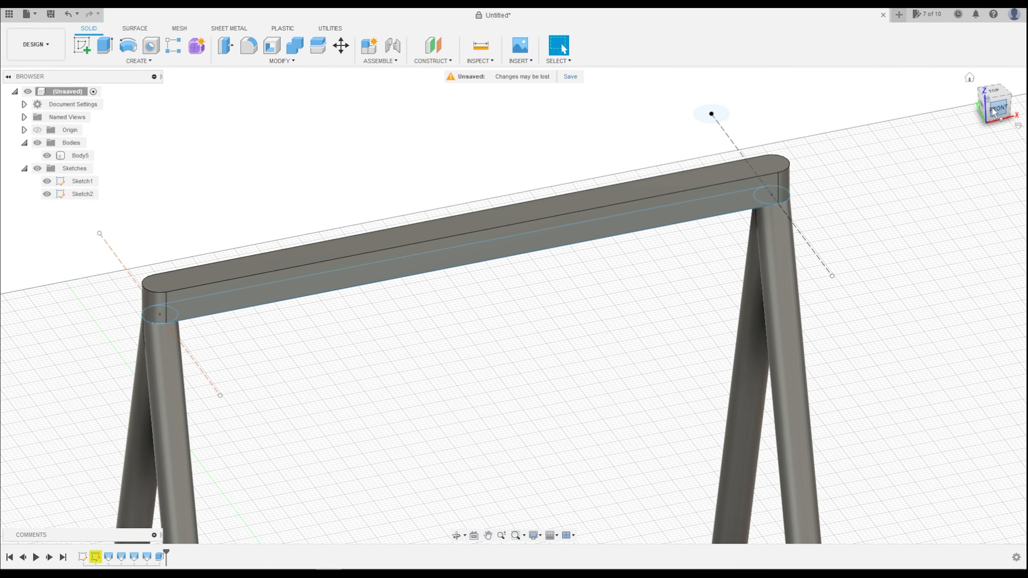
# Fillet the crossbar's upper edge loop and both long lower edges with a 4 mm radius
pyautogui.press('f')
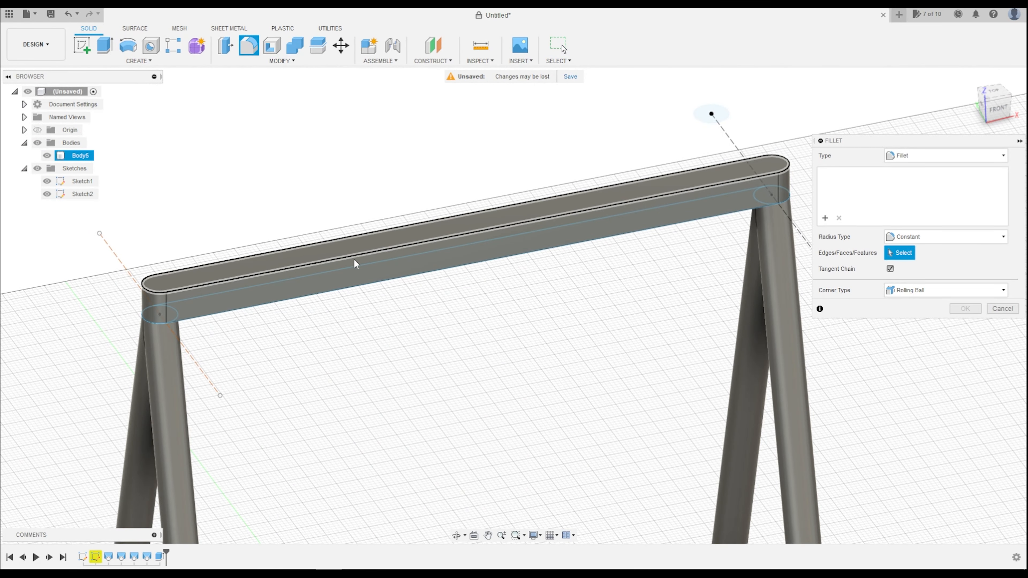
pyautogui.click(355, 258)
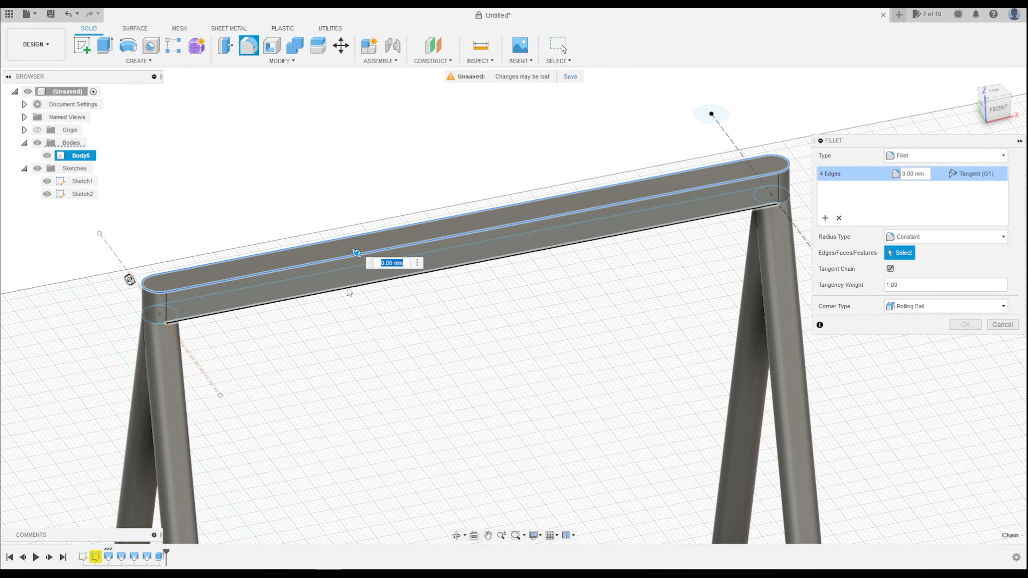
pyautogui.click(346, 288)
pyautogui.moveTo(999, 108); pyautogui.dragTo(916, 116)
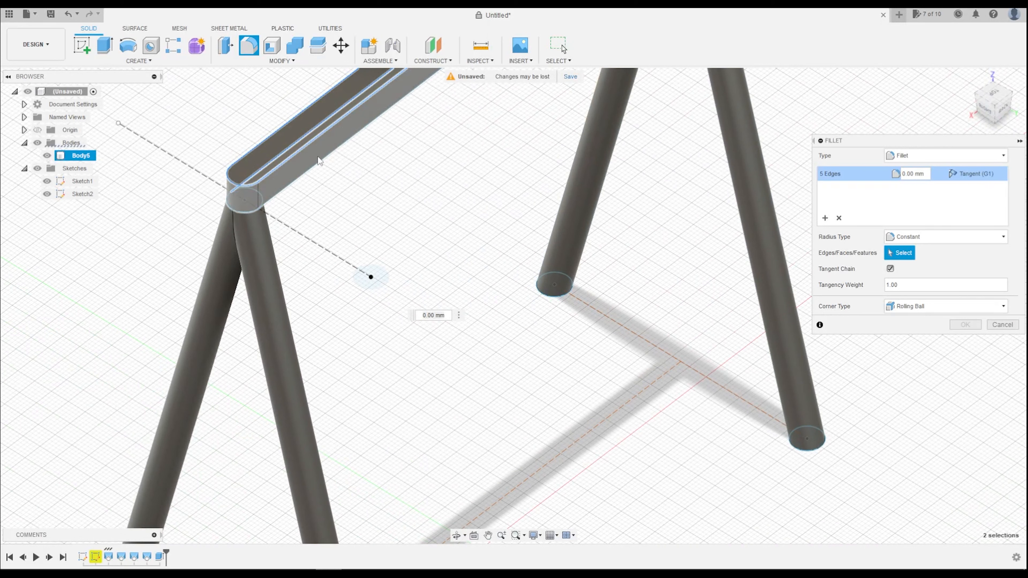
pyautogui.click(318, 164)
pyautogui.moveTo(323, 169); pyautogui.dragTo(318, 163)
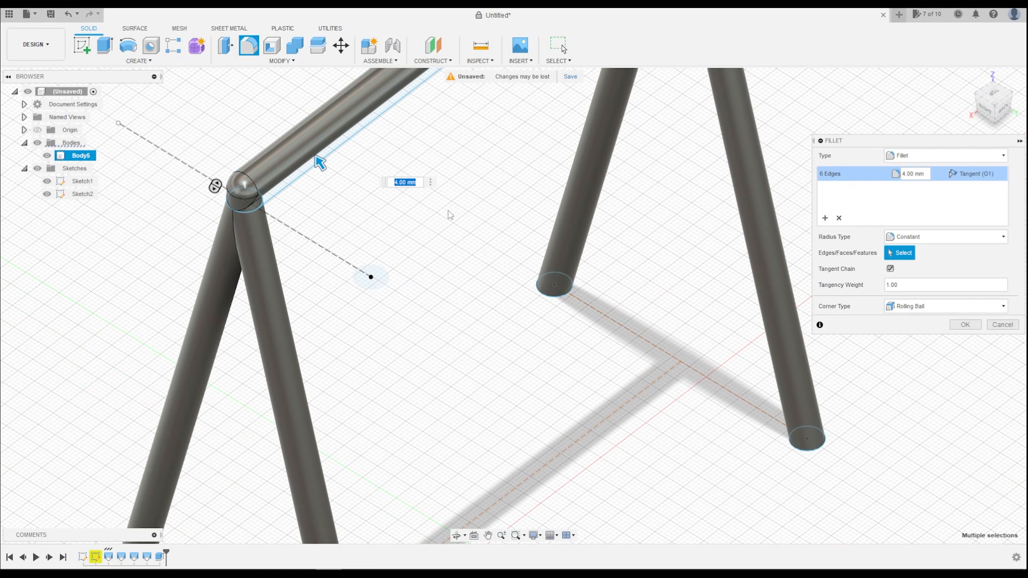
pyautogui.scroll(-3, 542, 285)
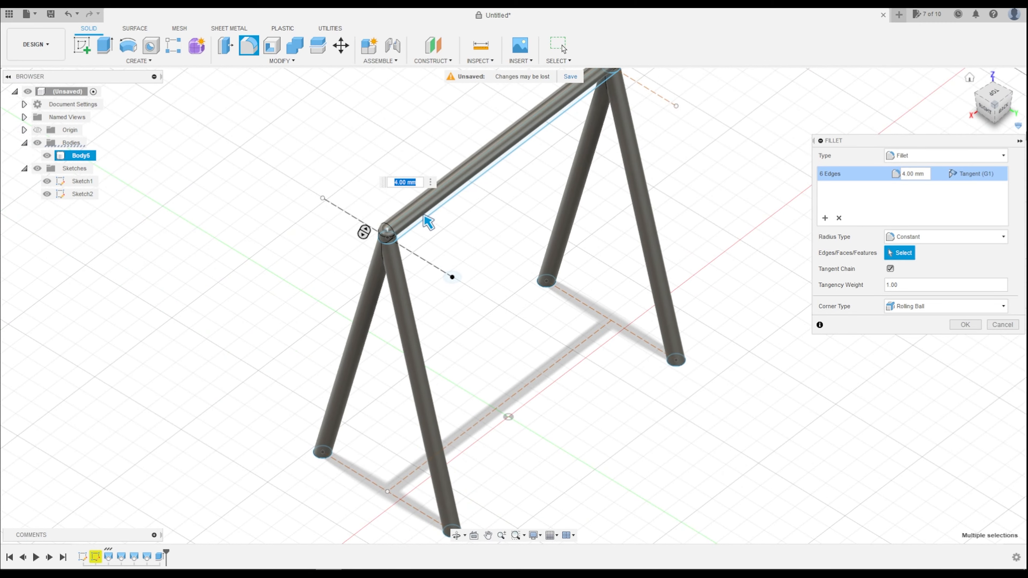
pyautogui.press('Return')
# Hide all sketches and view the whole frame from its home orientation
pyautogui.moveTo(983, 97); pyautogui.dragTo(878, 94)
pyautogui.click(970, 78)
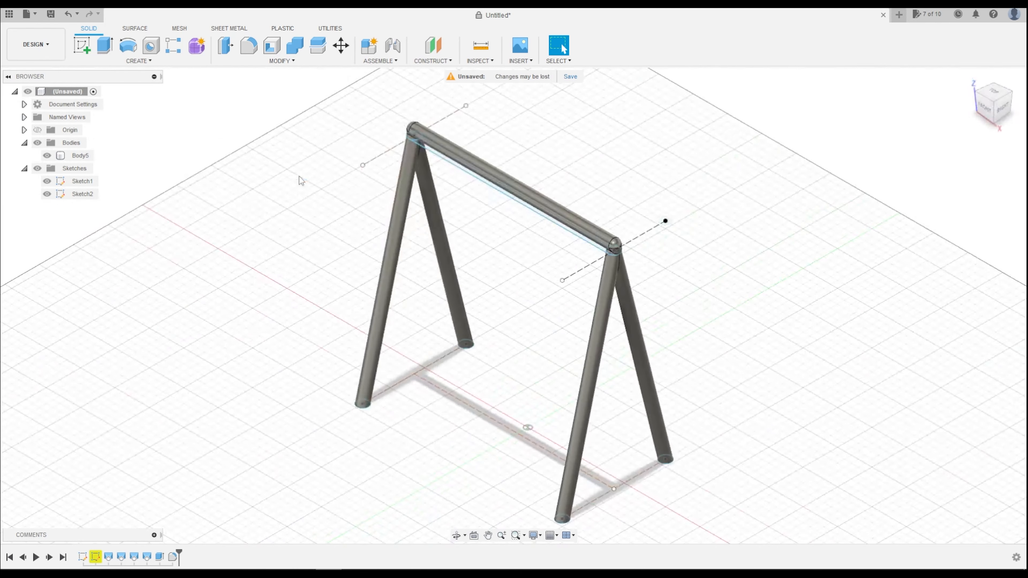
pyautogui.click(37, 170)
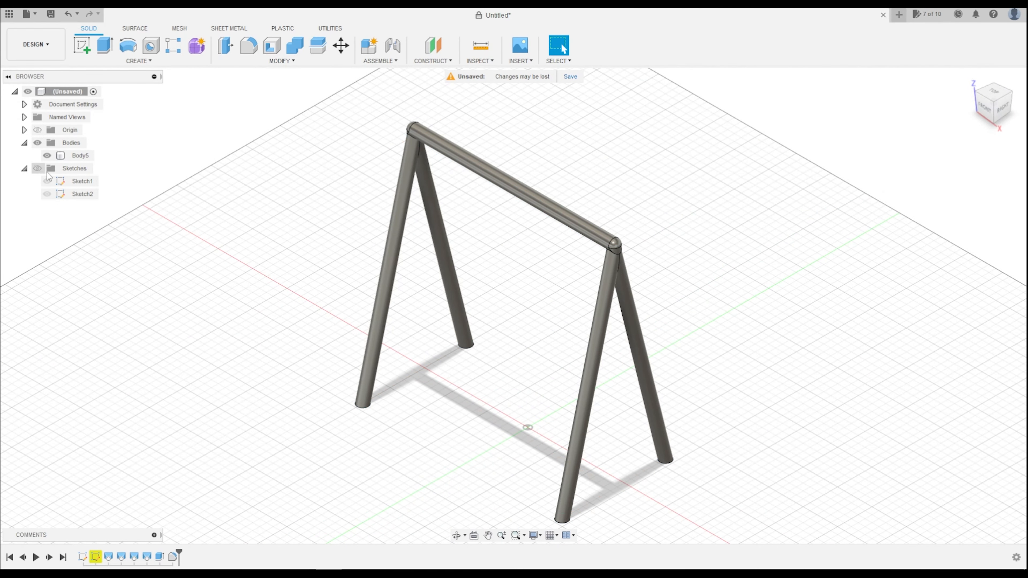
pyautogui.click(994, 109)
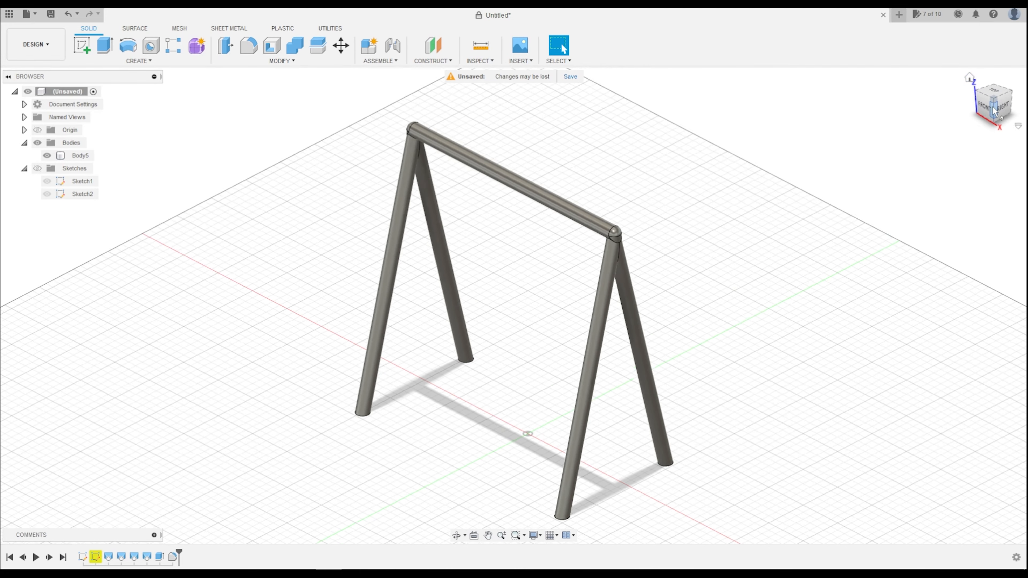
pyautogui.moveTo(990, 106)
pyautogui.mouseDown()
pyautogui.moveTo(1022, 121)
pyautogui.moveTo(1002, 109)
pyautogui.moveTo(986, 123)
pyautogui.mouseUp()
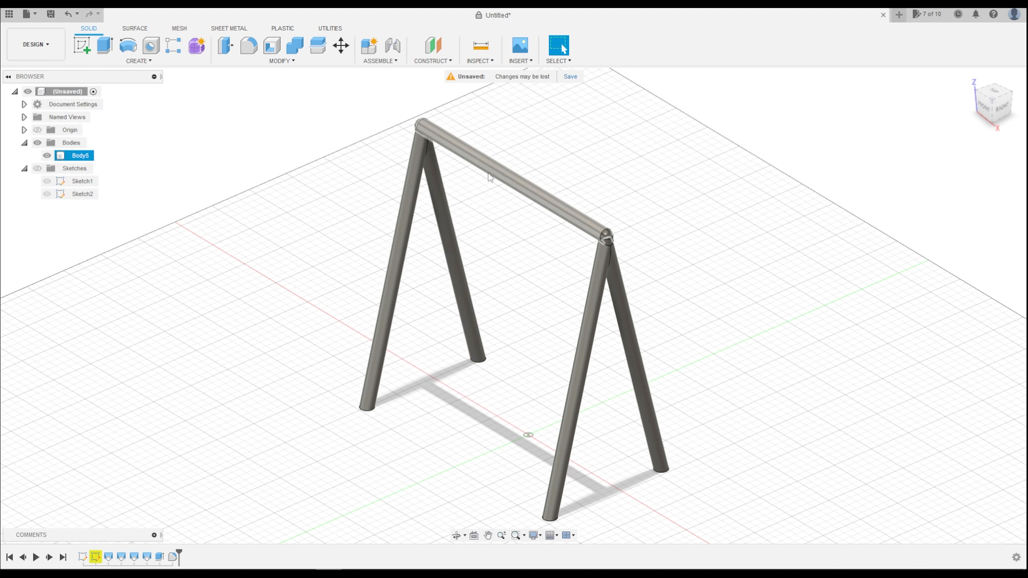
# Create a new sketch on the vertical YZ origin plane and face it from the right side
pyautogui.click(73, 48)
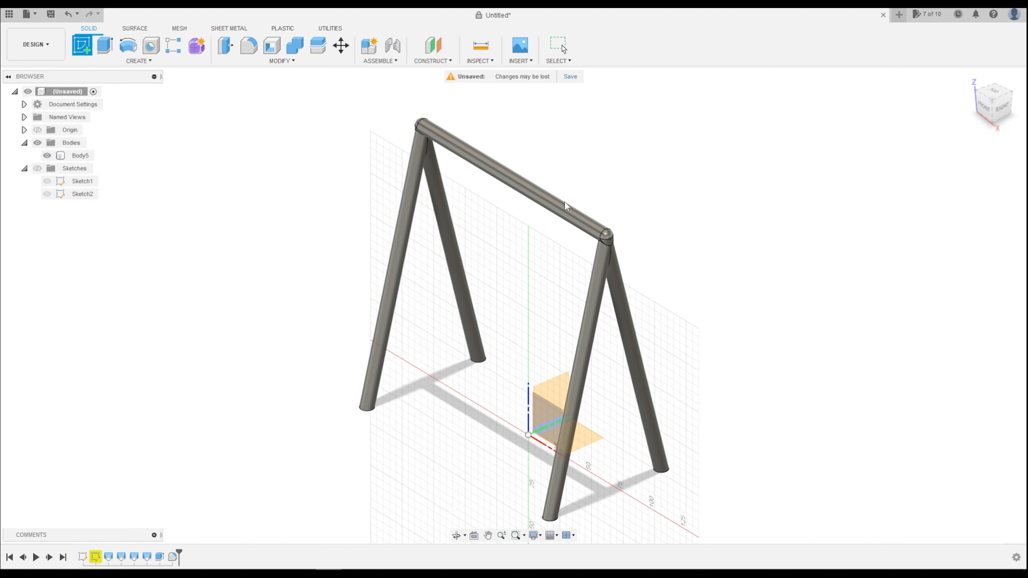
pyautogui.click(551, 392)
pyautogui.moveTo(994, 102)
pyautogui.mouseDown()
pyautogui.moveTo(966, 112)
pyautogui.moveTo(933, 149)
pyautogui.moveTo(825, 314)
pyautogui.mouseUp()
pyautogui.scroll(-5, 557, 481)
pyautogui.scroll(3, 517, 280)
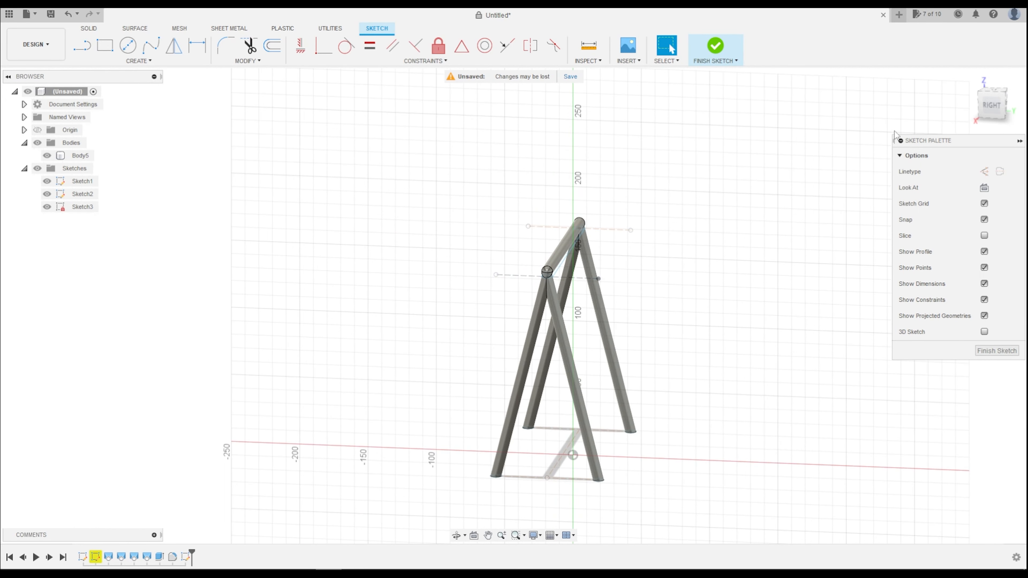
pyautogui.click(991, 106)
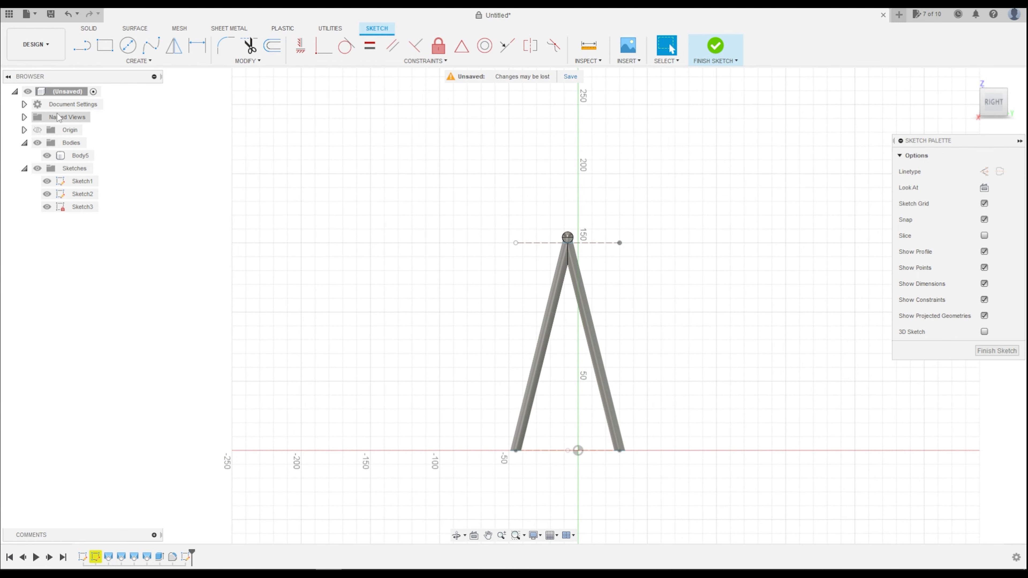
# Sketch a vertical line about 128 mm long on the vertical axis, from crossbar height down to 25 mm above the base
pyautogui.click(82, 45)
pyautogui.scroll(5, 564, 240)
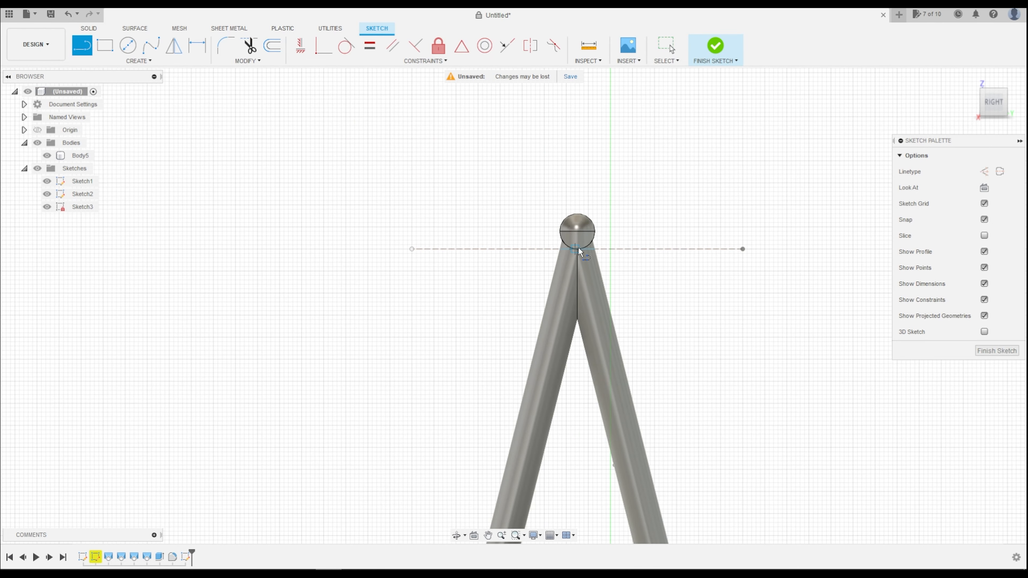
pyautogui.moveTo(997, 105); pyautogui.dragTo(988, 109)
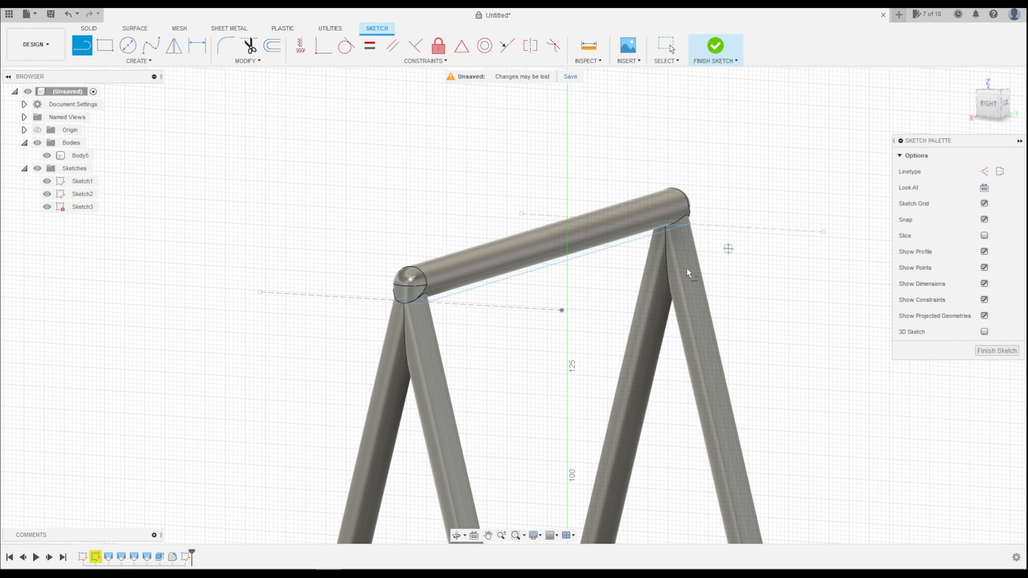
pyautogui.click(568, 252)
pyautogui.scroll(-3, 569, 258)
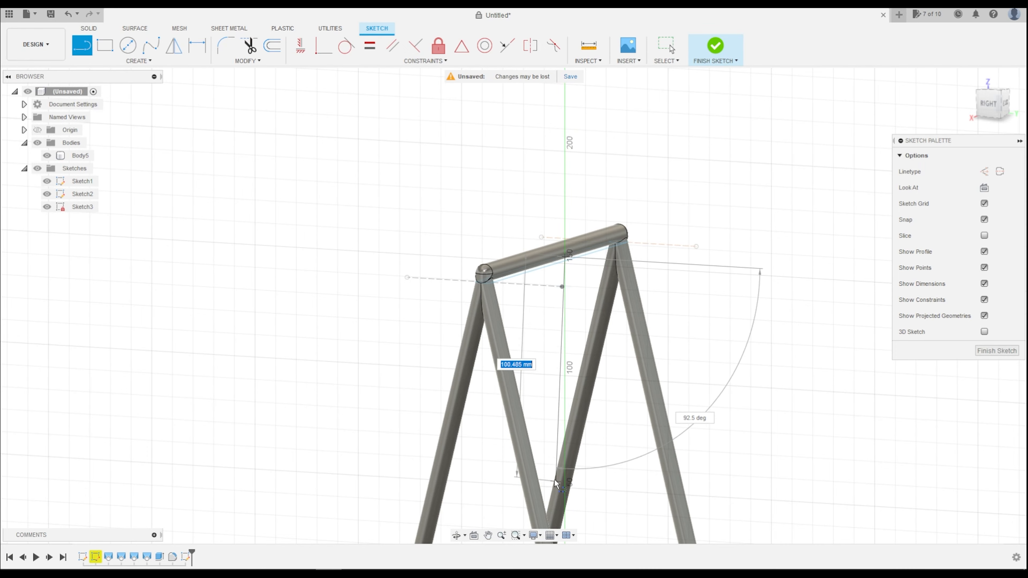
pyautogui.scroll(-4, 555, 452)
pyautogui.click(987, 106)
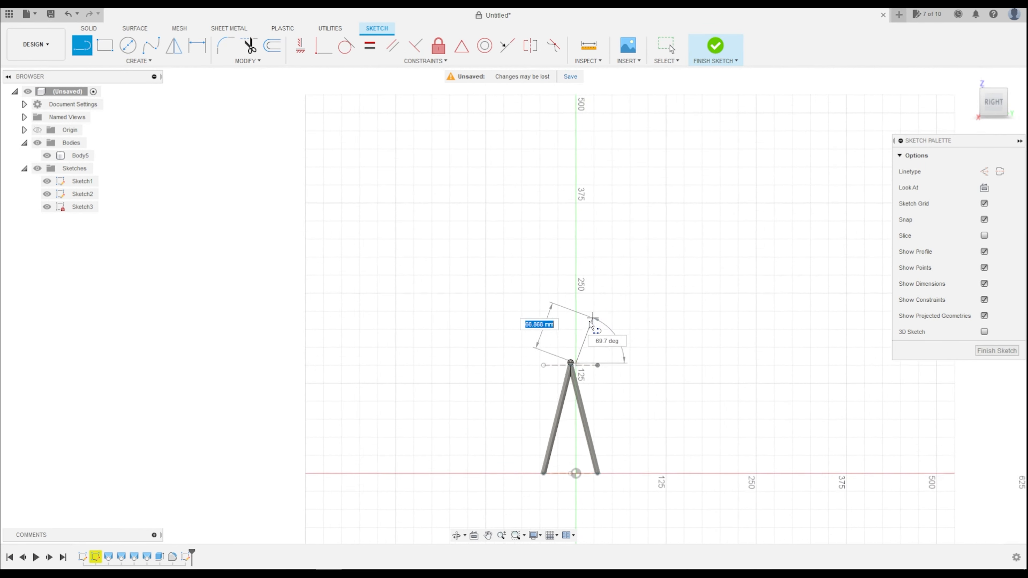
pyautogui.scroll(5, 591, 429)
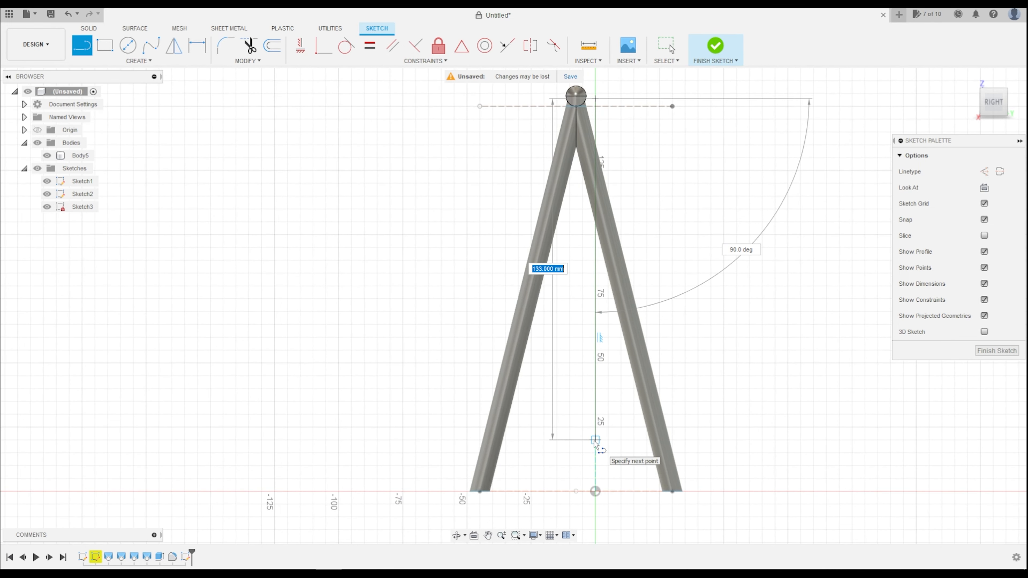
pyautogui.click(595, 427)
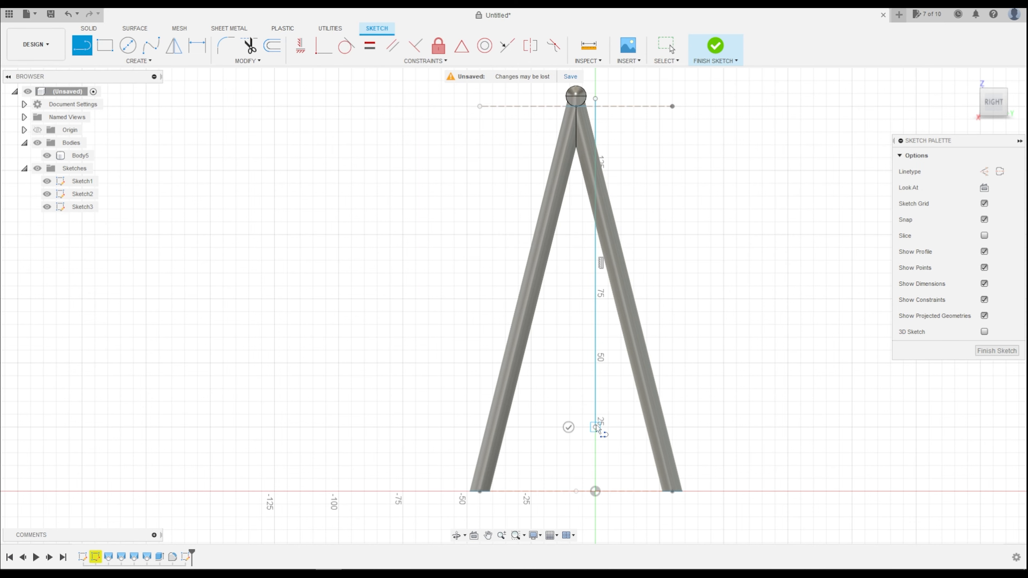
# Complete the narrow closed profile with a 2 mm bottom edge, a parallel 128 mm side line and a closing top edge
pyautogui.scroll(5, 595, 429)
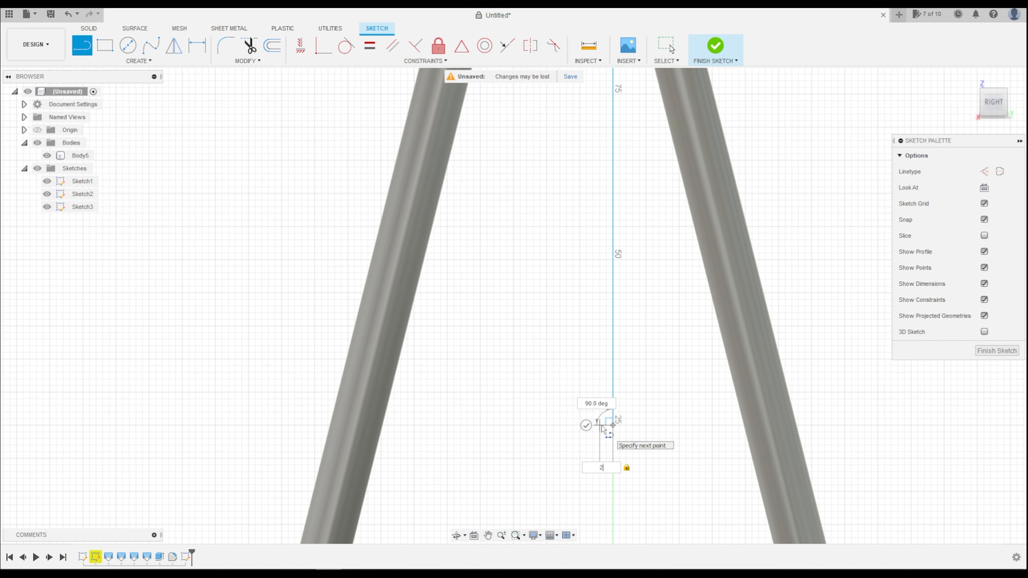
pyautogui.scroll(-9, 601, 426)
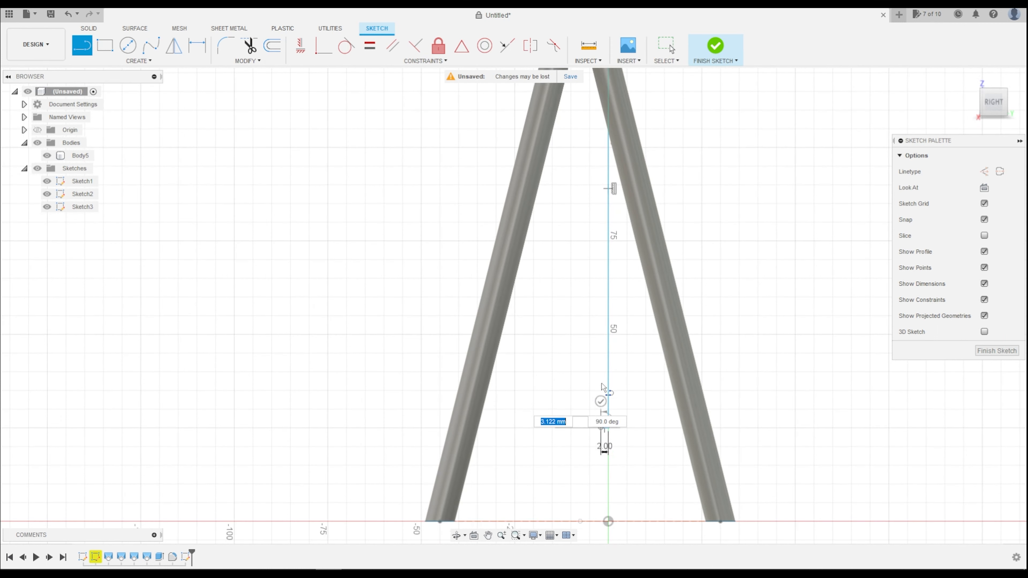
pyautogui.scroll(9, 591, 210)
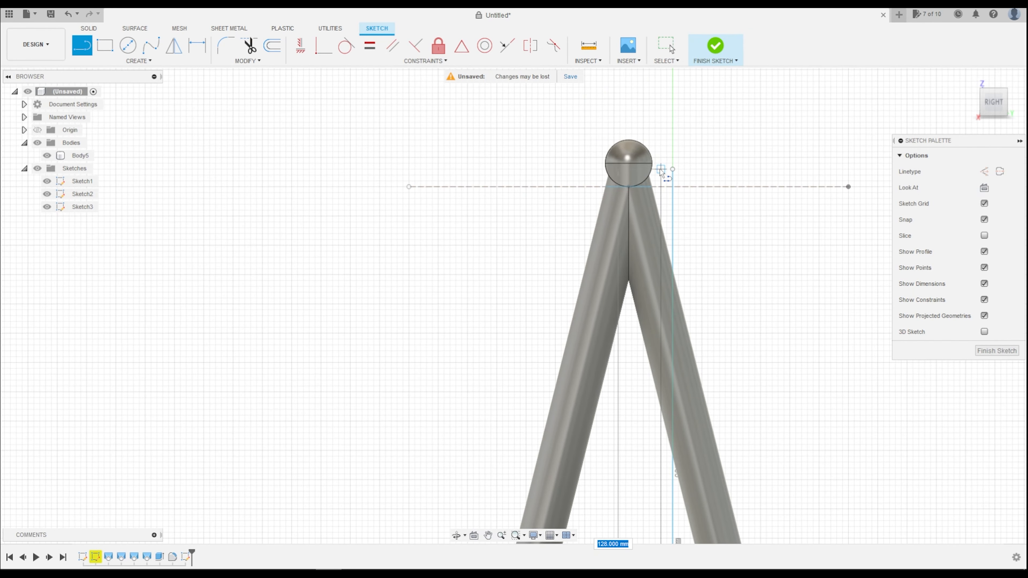
pyautogui.click(660, 170)
pyautogui.scroll(-5, 670, 209)
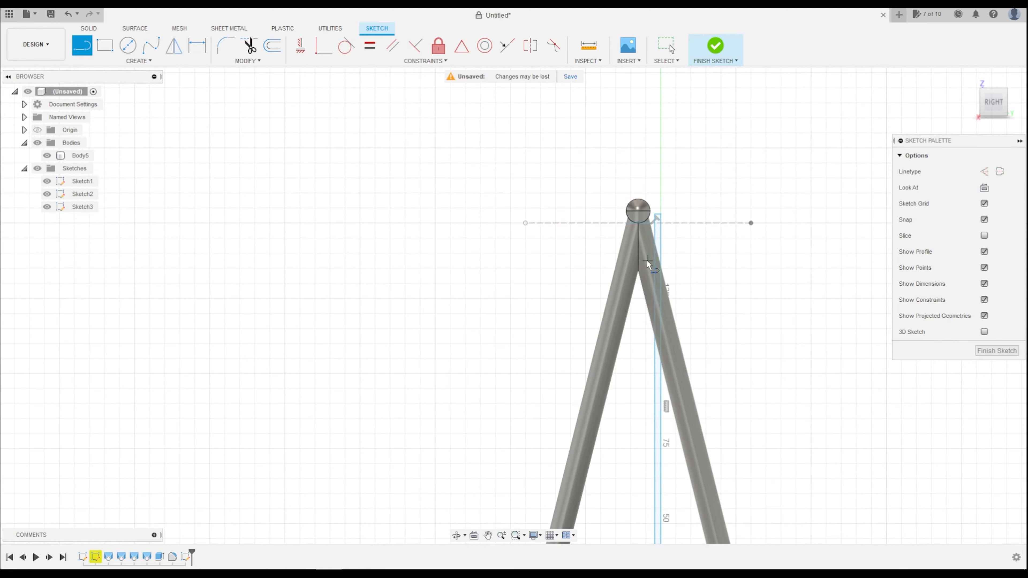
pyautogui.click(647, 484)
pyautogui.press('Escape')
# Move the profile's upper corner point -6.5 mm in X distance so the narrow profile sits centred beneath the crossbar
pyautogui.scroll(5, 657, 311)
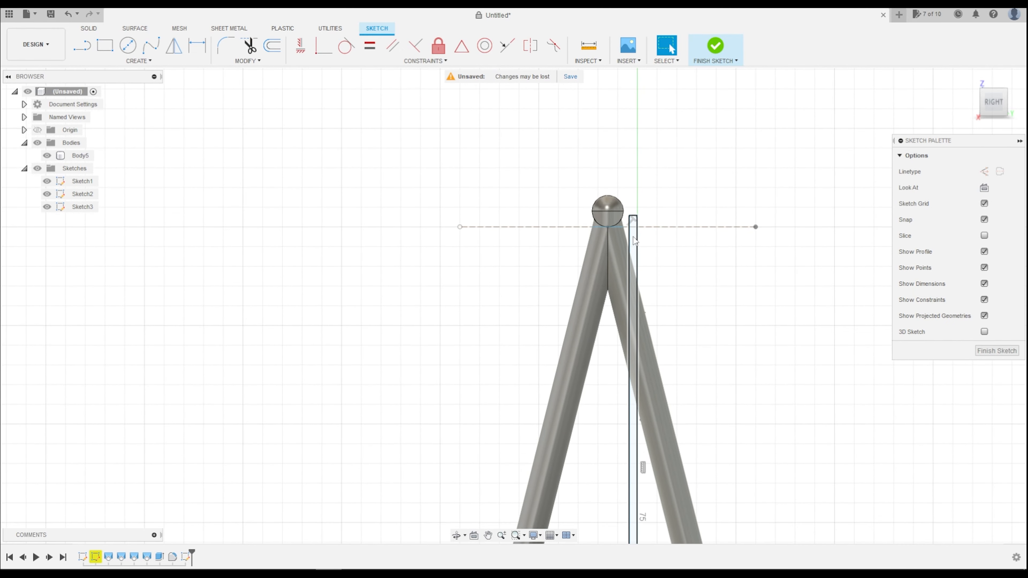
pyautogui.click(635, 241)
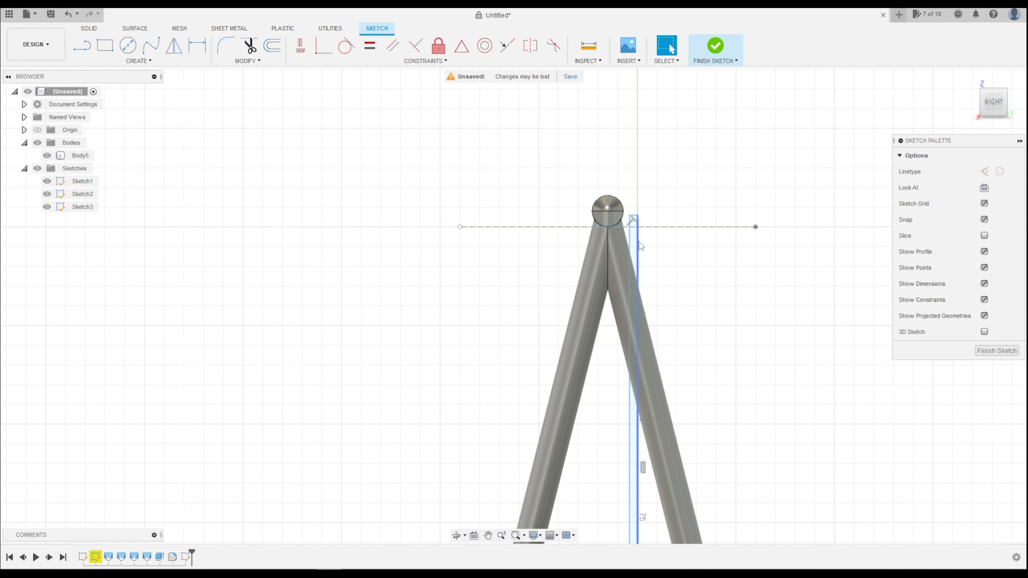
pyautogui.press('m')
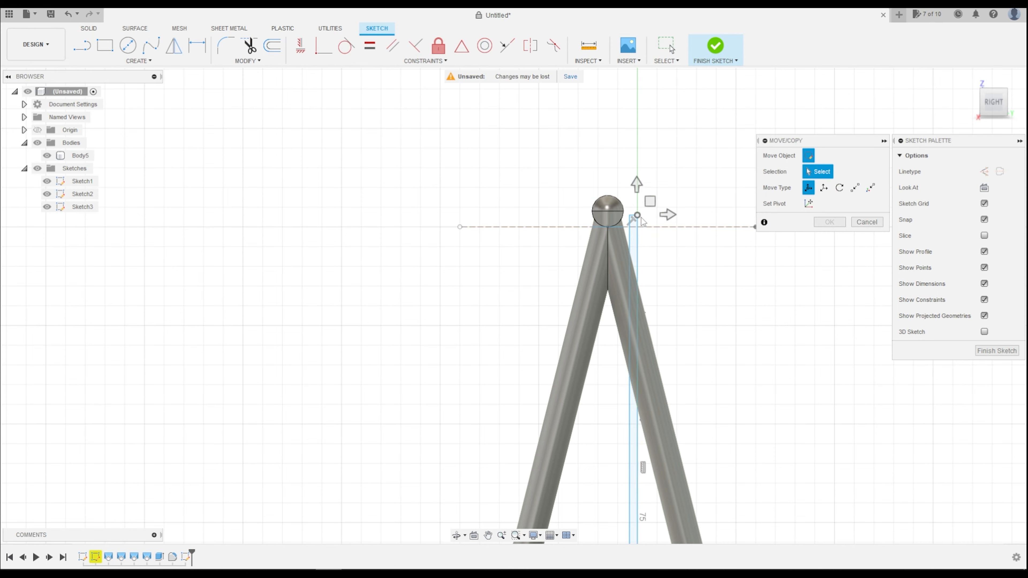
pyautogui.click(637, 215)
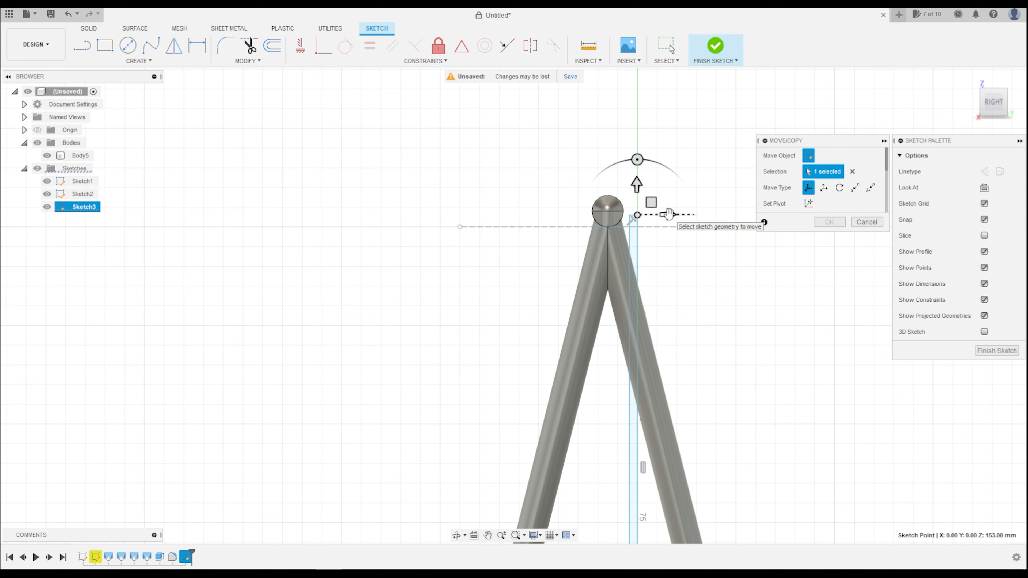
pyautogui.moveTo(668, 214)
pyautogui.mouseDown()
pyautogui.moveTo(637, 216)
pyautogui.moveTo(649, 214)
pyautogui.mouseUp()
pyautogui.press('BackSpace')
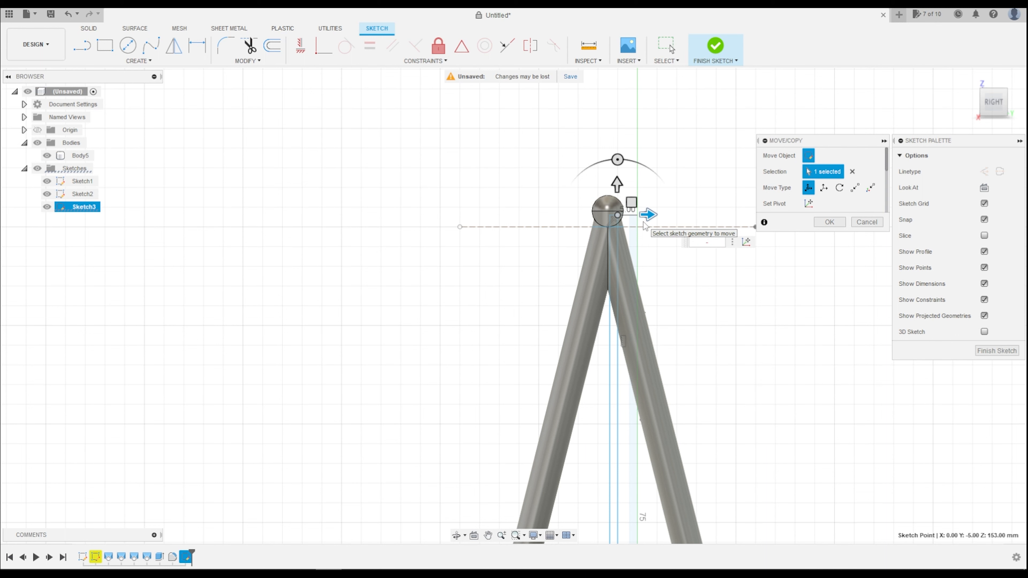
pyautogui.write('-7.5')
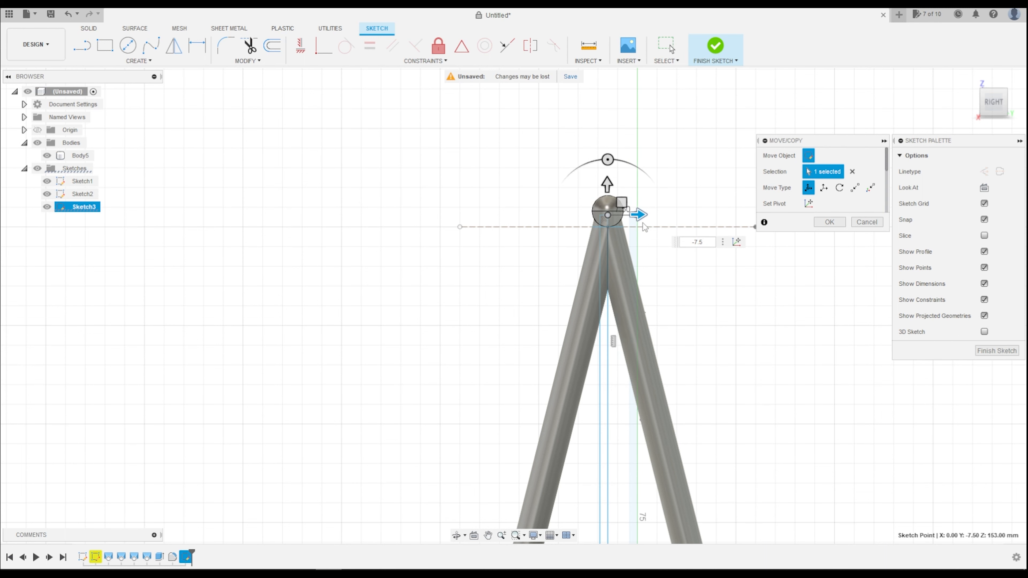
pyautogui.press('BackSpace')
pyautogui.press('BackSpace')
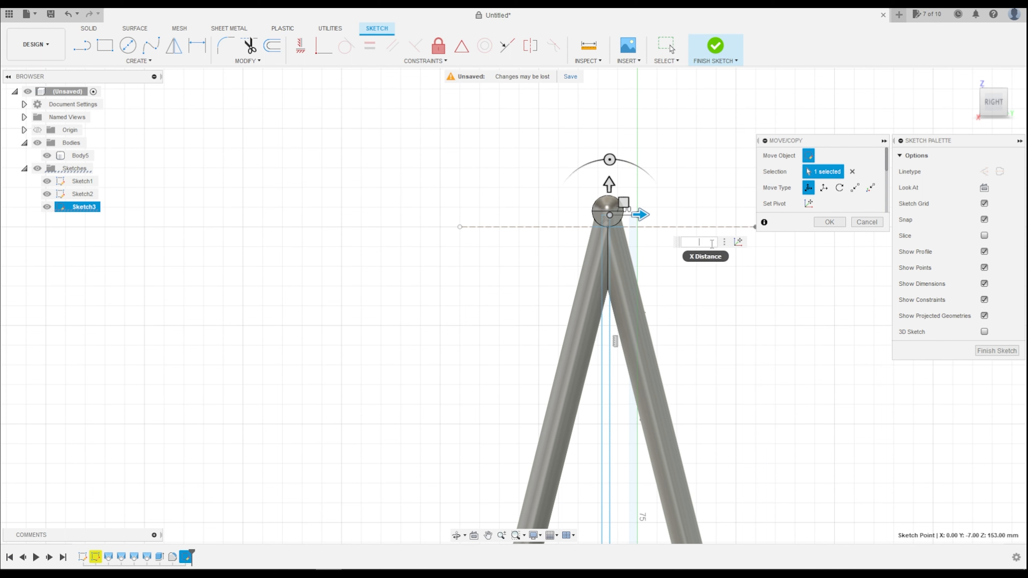
pyautogui.write('5')
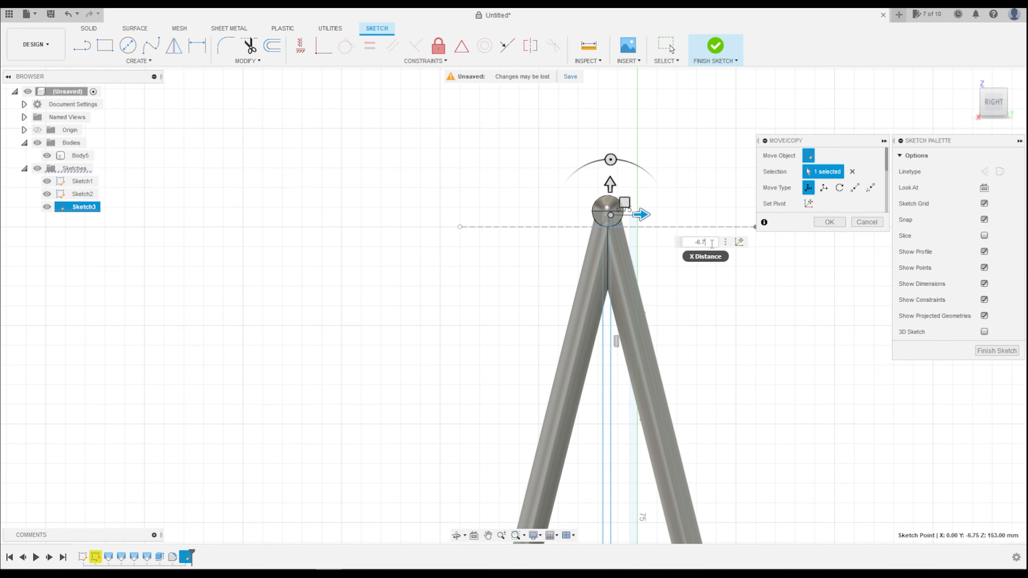
pyautogui.press('BackSpace')
pyautogui.write('5')
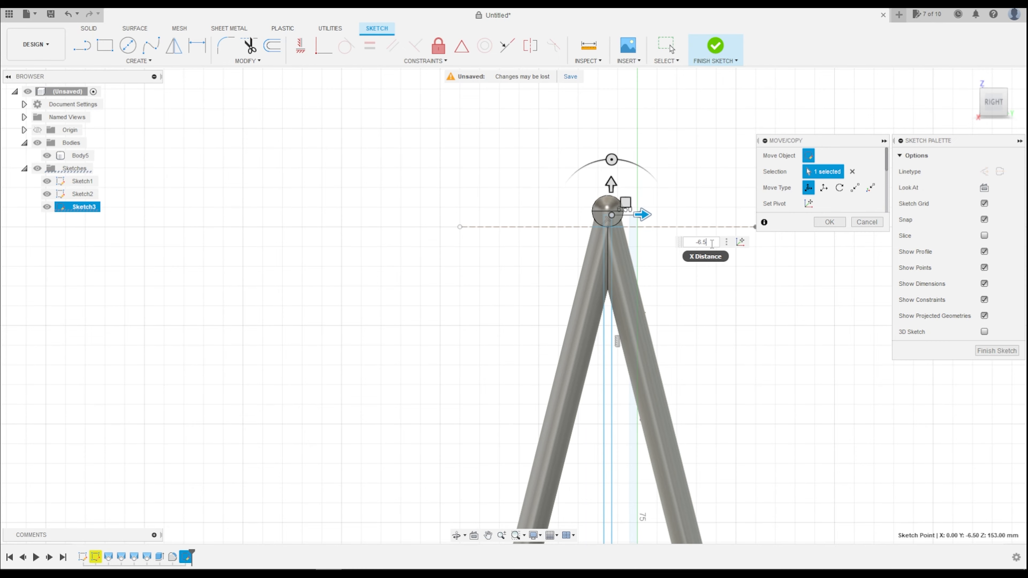
pyautogui.press('Return')
# Begin extruding the narrow hanging profile to one side with a distance of 10 mm
pyautogui.scroll(4, 660, 389)
pyautogui.click(545, 410)
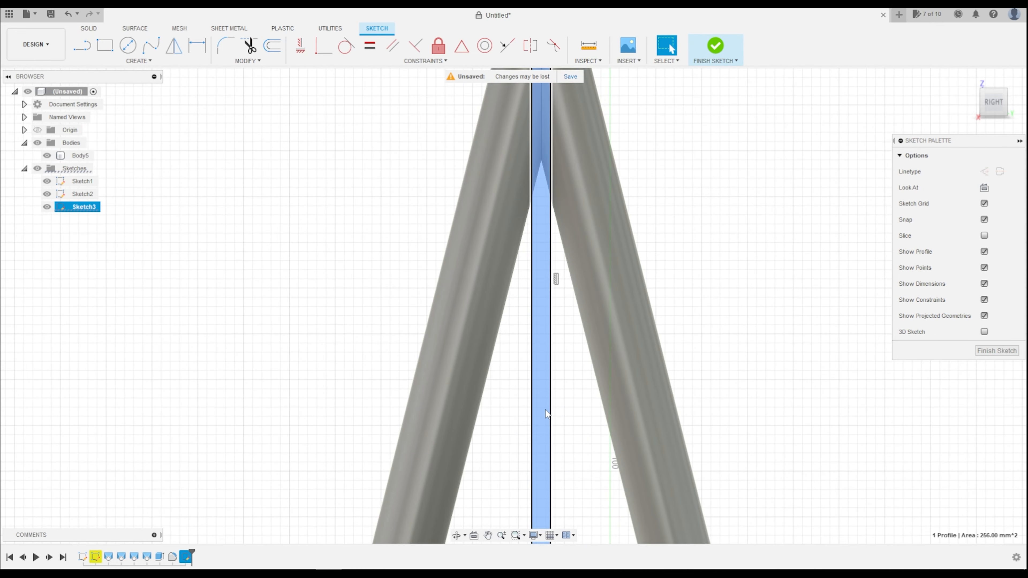
pyautogui.scroll(-5, 545, 410)
pyautogui.moveTo(996, 103); pyautogui.dragTo(759, 201)
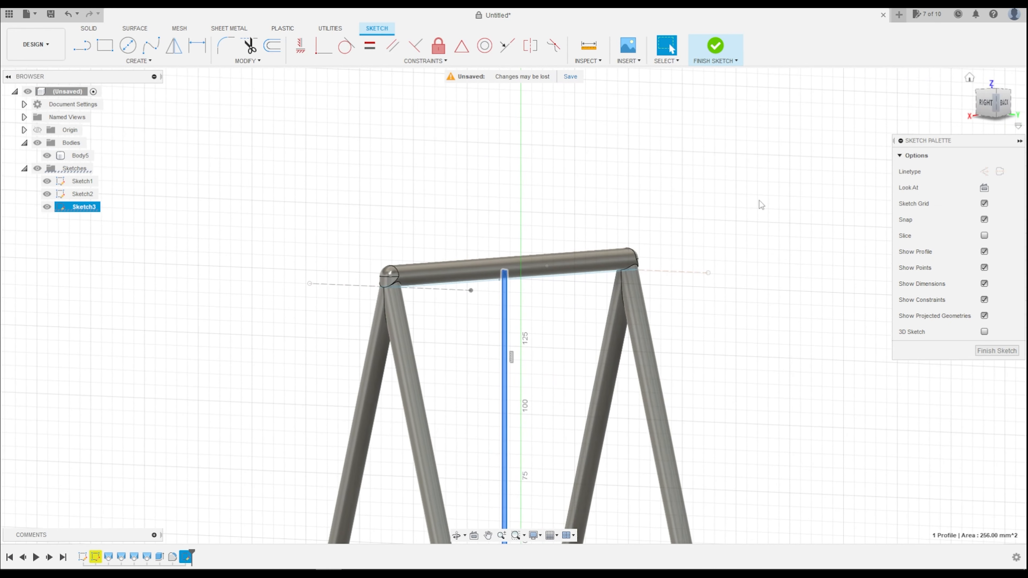
pyautogui.scroll(-3, 679, 274)
pyautogui.press('e')
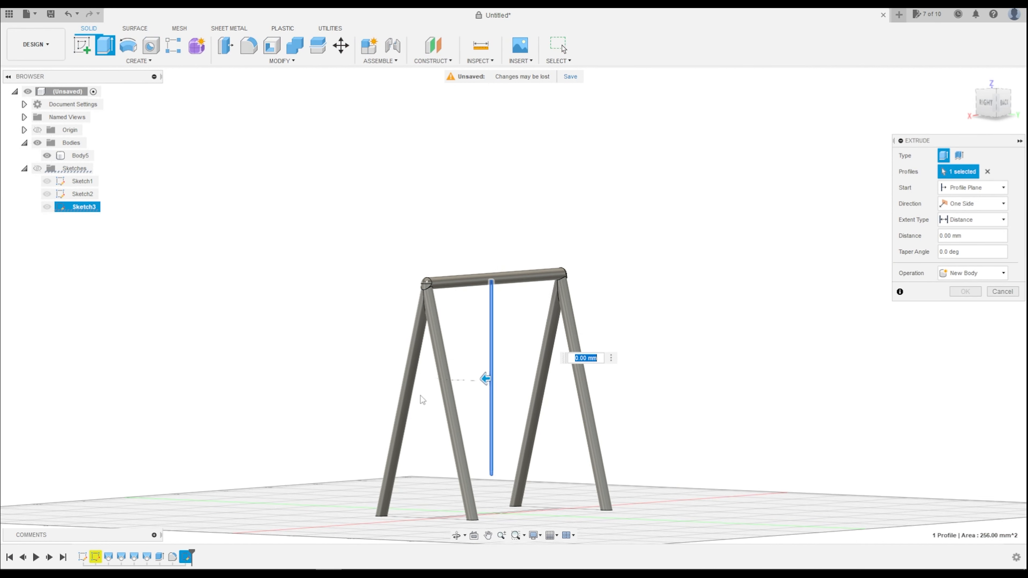
pyautogui.moveTo(485, 379); pyautogui.dragTo(477, 379)
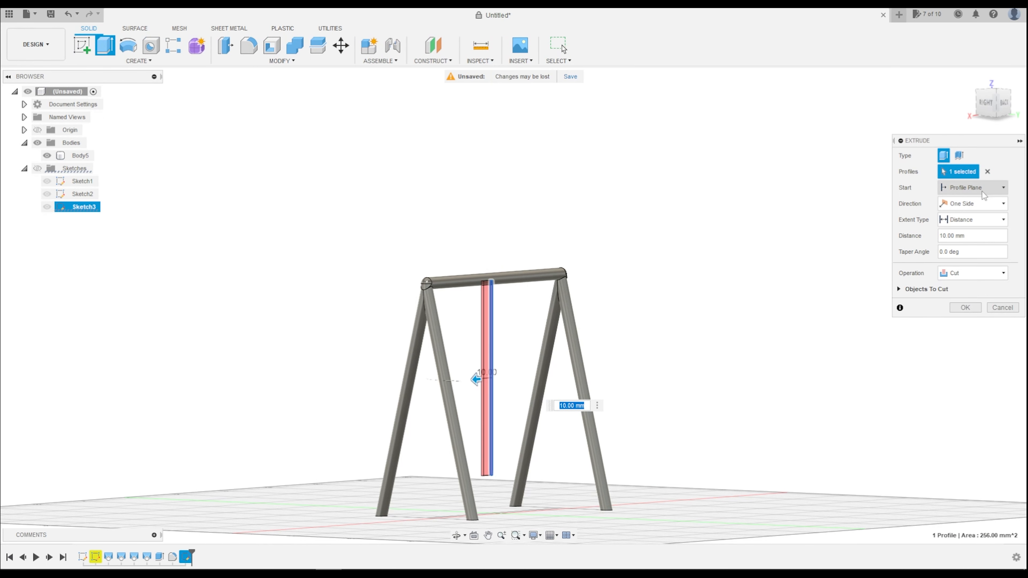
# Make the extrusion start from an offset of 15 mm from the profile plane
pyautogui.click(971, 187)
pyautogui.click(962, 225)
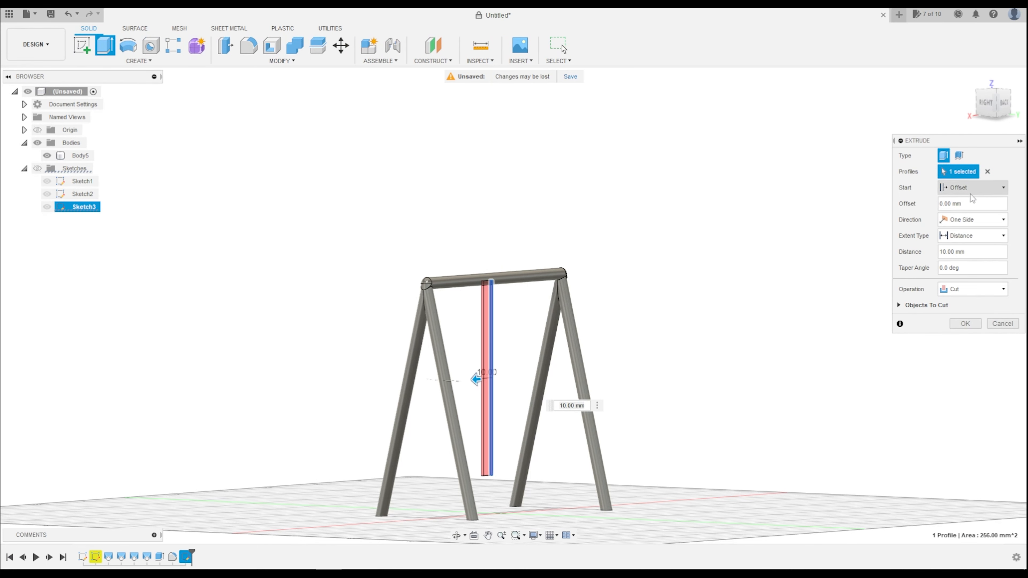
pyautogui.moveTo(994, 98); pyautogui.dragTo(961, 97)
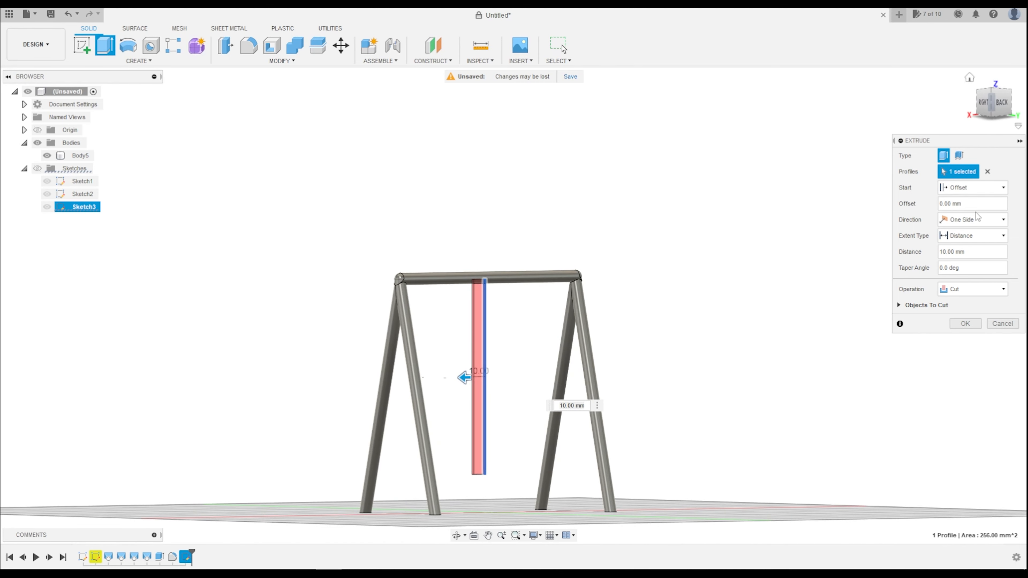
pyautogui.moveTo(974, 205); pyautogui.dragTo(897, 202)
pyautogui.write('10')
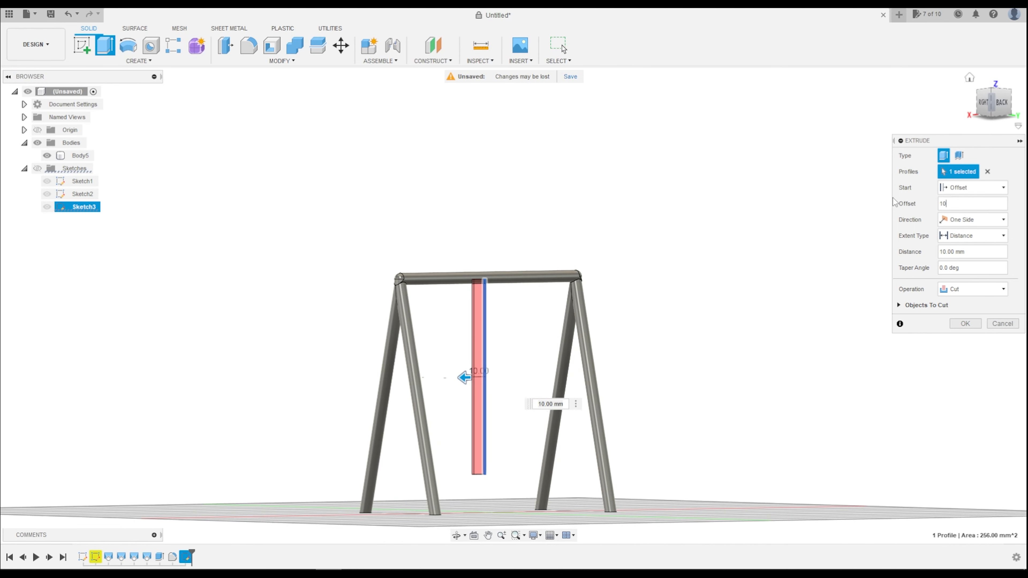
pyautogui.moveTo(949, 205); pyautogui.dragTo(881, 198)
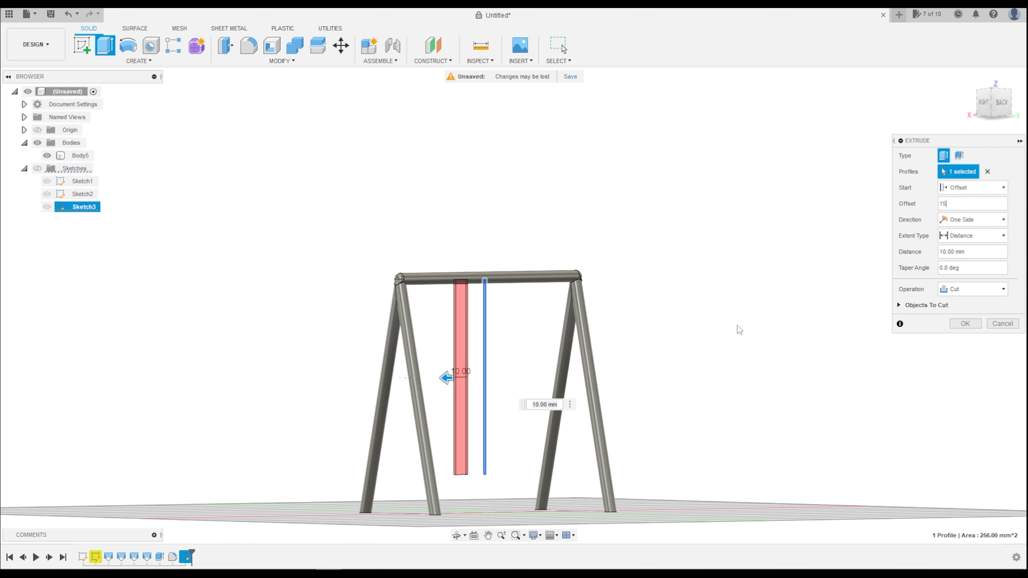
# Set the extrusion's operation to New Body and its distance to 2 mm
pyautogui.moveTo(446, 377)
pyautogui.mouseDown()
pyautogui.moveTo(458, 377)
pyautogui.moveTo(447, 378)
pyautogui.mouseUp()
pyautogui.click(979, 289)
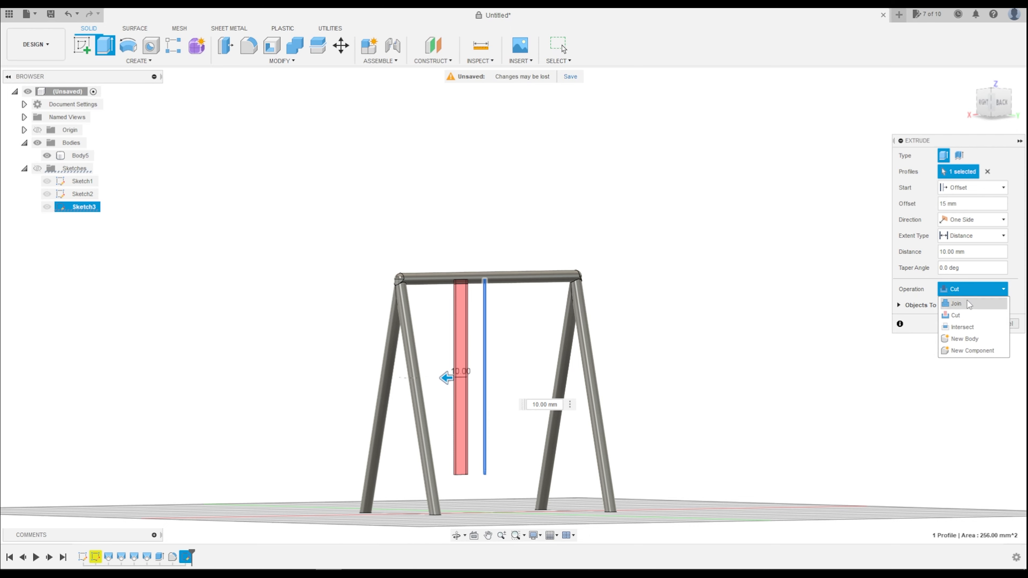
pyautogui.click(969, 304)
pyautogui.click(971, 289)
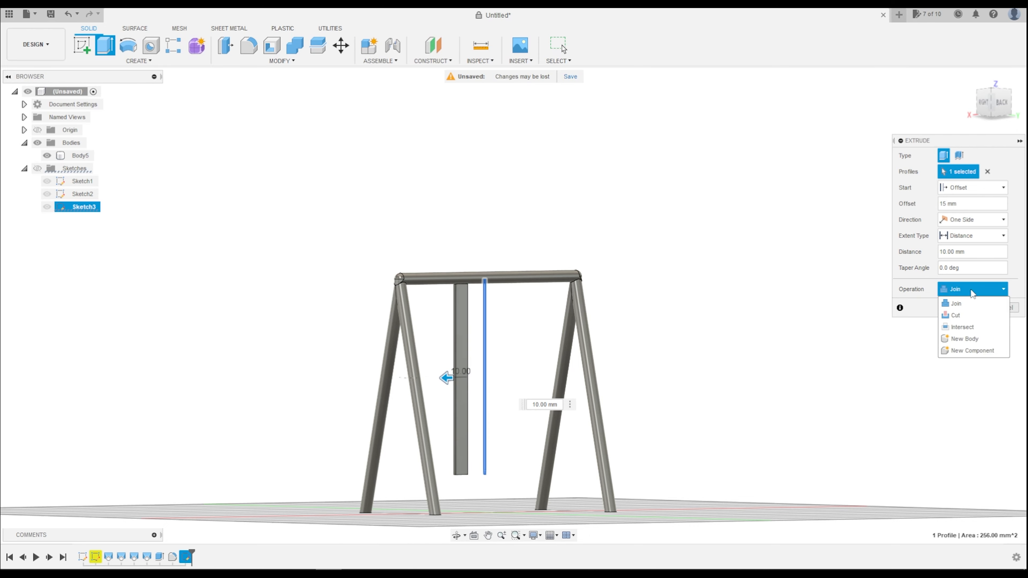
pyautogui.click(968, 340)
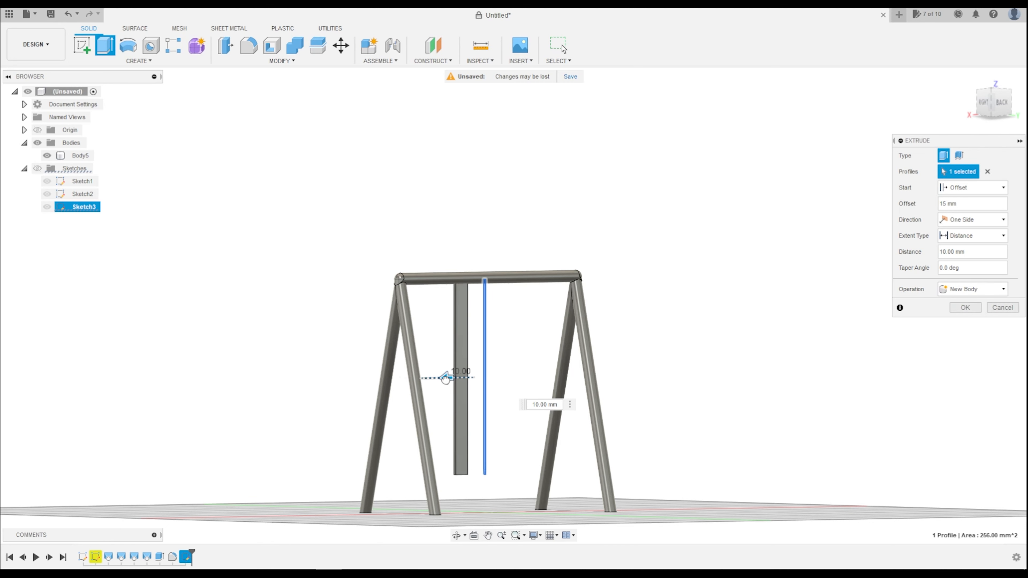
pyautogui.click(527, 409)
pyautogui.write('2')
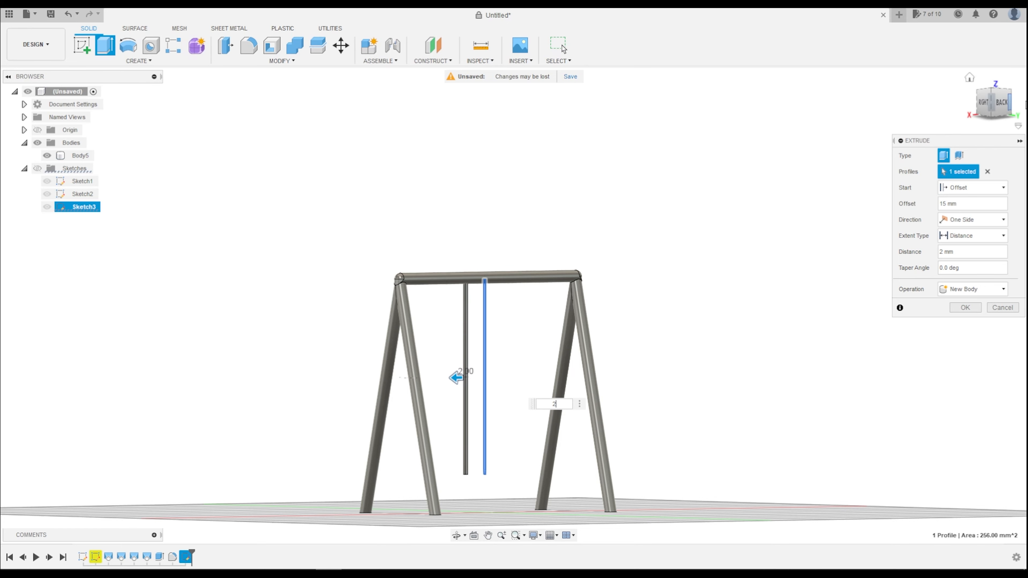
# Set the extrusion's start offset to 20 mm and complete the hanging rope body
pyautogui.click(998, 112)
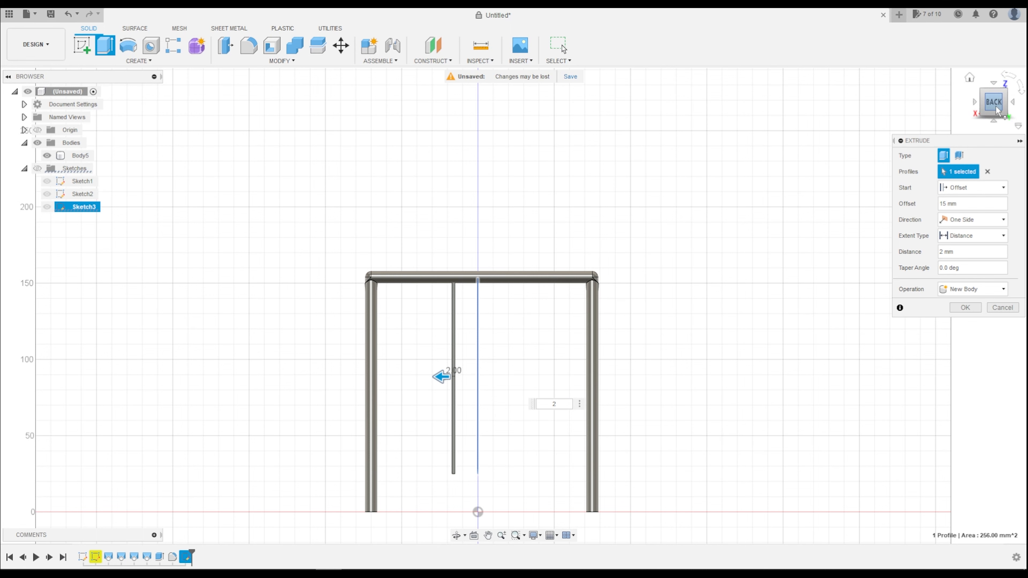
pyautogui.moveTo(987, 109); pyautogui.dragTo(995, 108)
pyautogui.doubleClick(944, 203)
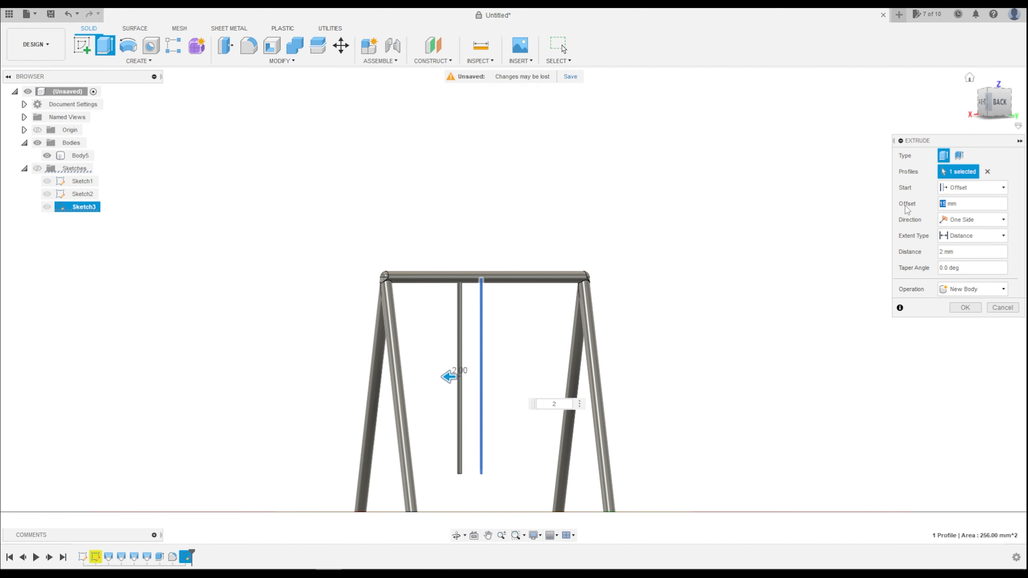
pyautogui.write('20')
pyautogui.press('Return')
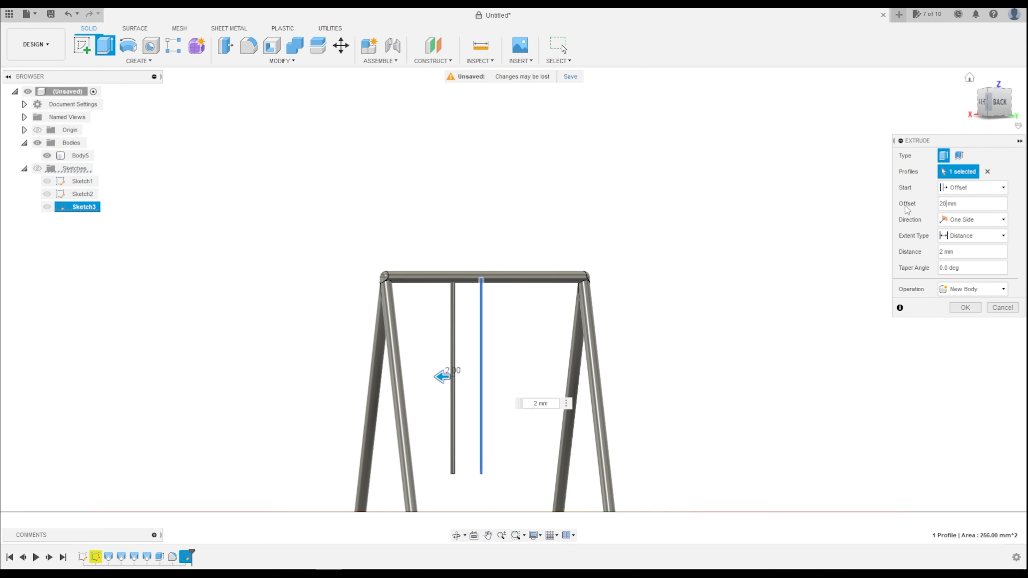
pyautogui.press('Return')
# Duplicate the hanging rope body by copying it and pasting the copy in place
pyautogui.scroll(5, 493, 428)
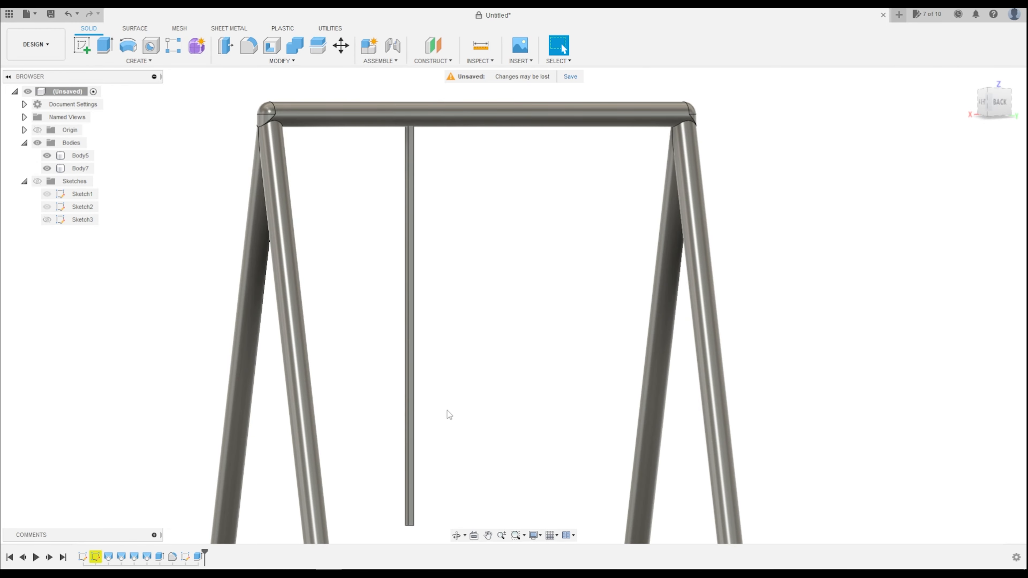
pyautogui.click(64, 170)
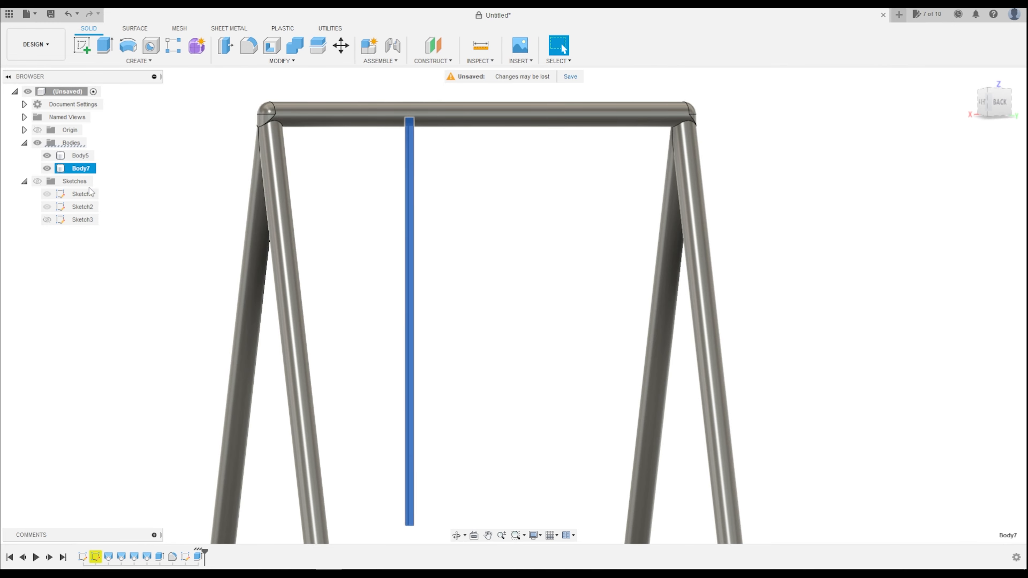
pyautogui.rightClick(85, 168)
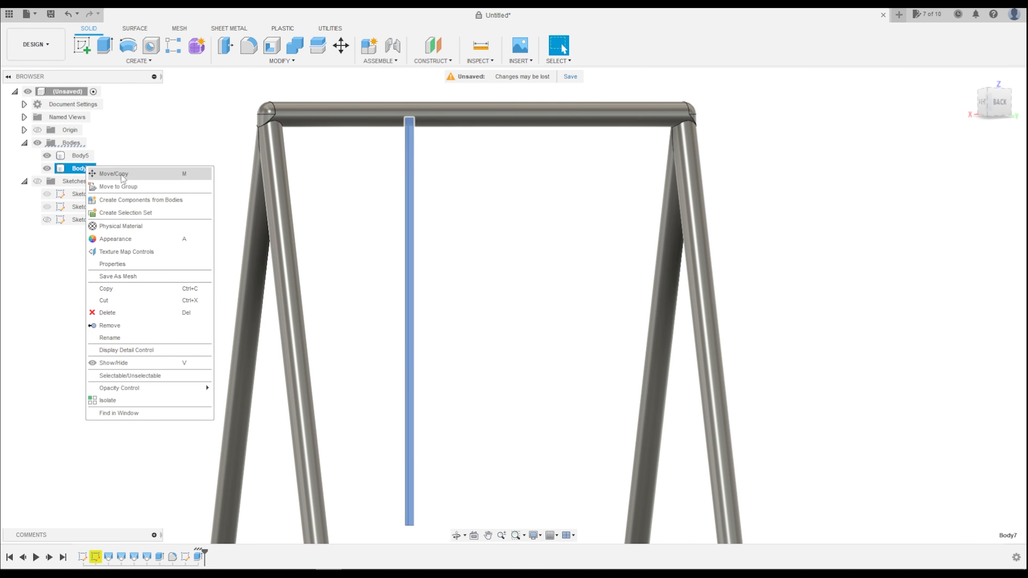
pyautogui.click(111, 292)
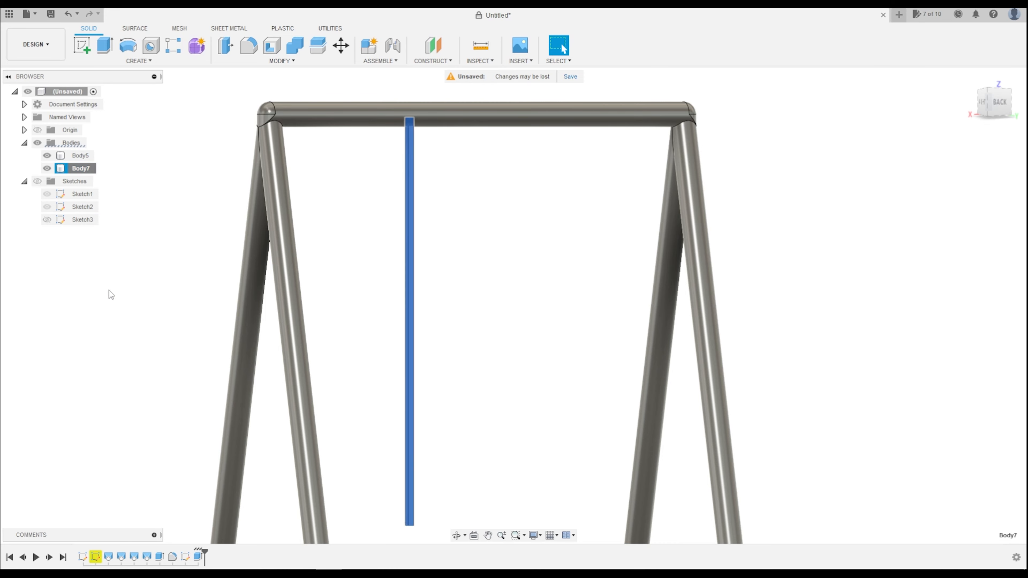
pyautogui.hotkey('ctrl', 'v')
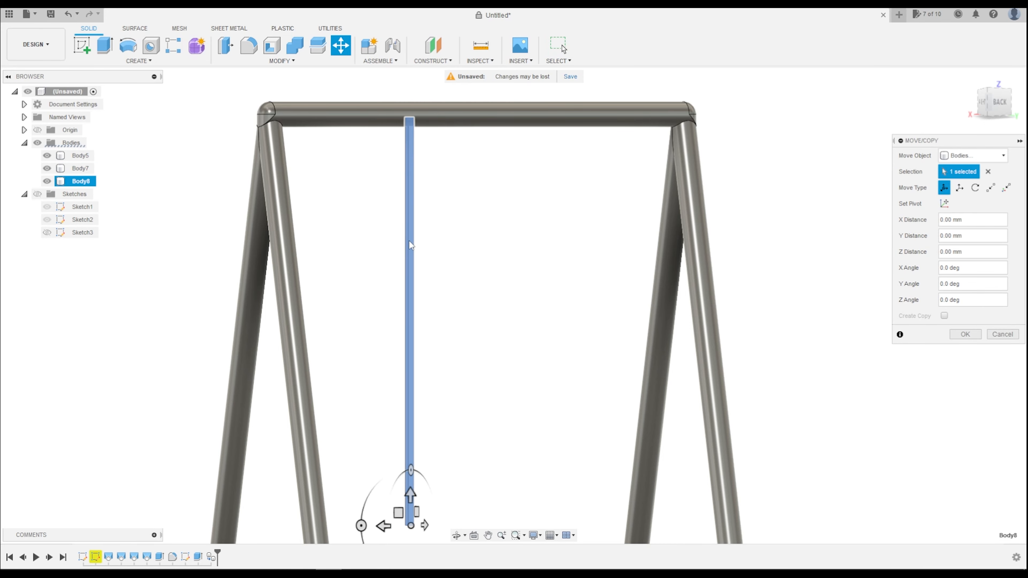
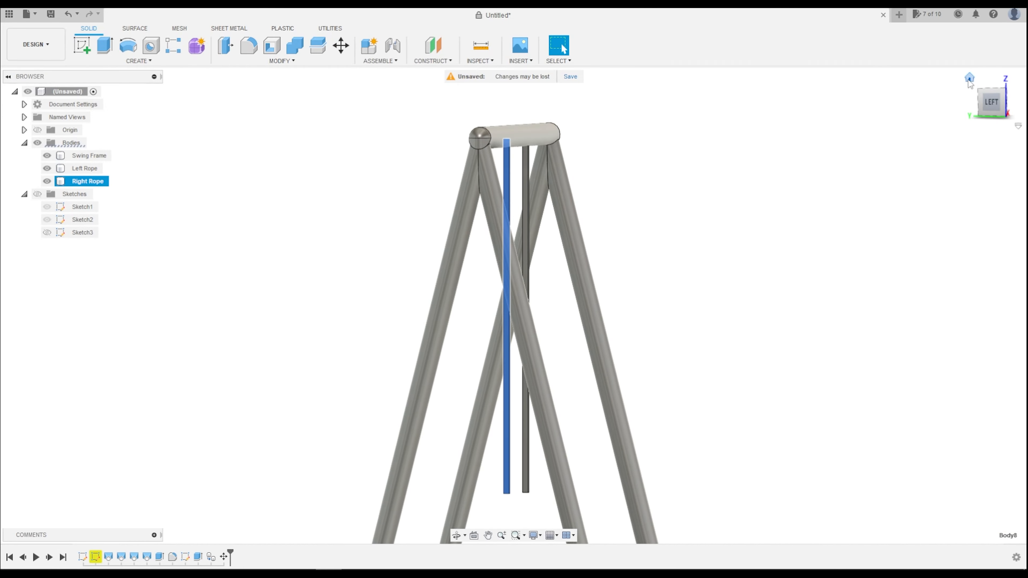
# View the swing frame and both ropes from the home orientation and face them from the front
pyautogui.click(969, 77)
pyautogui.click(984, 113)
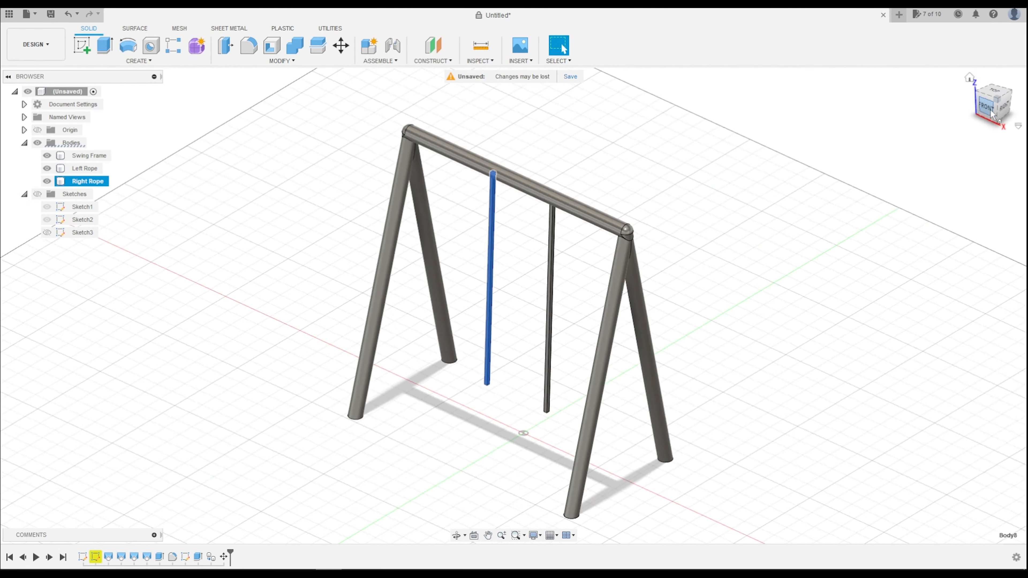
# Start a new sketch on the front face of the rope nearer the origin's negative X side
pyautogui.click(81, 45)
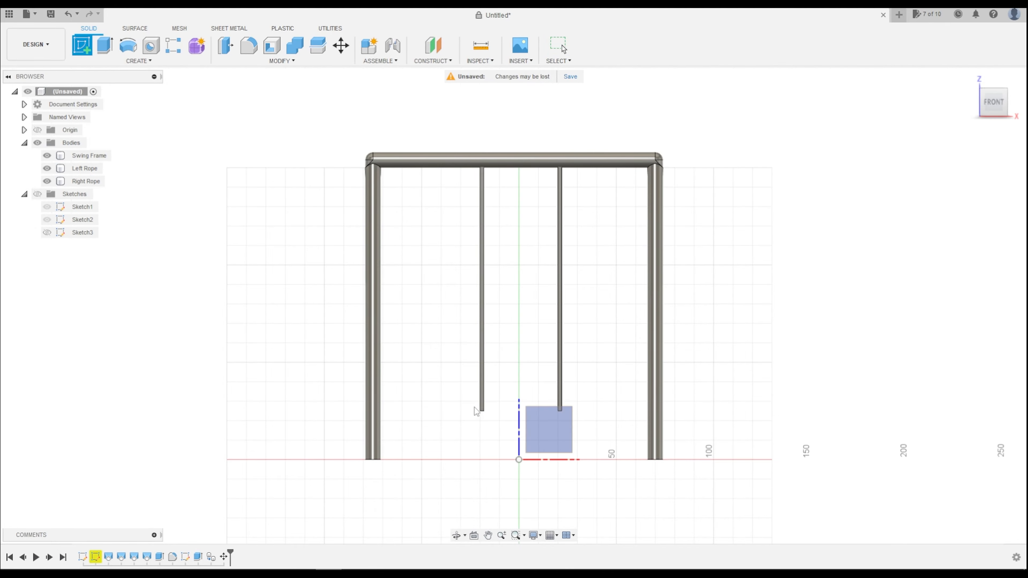
pyautogui.scroll(8, 474, 408)
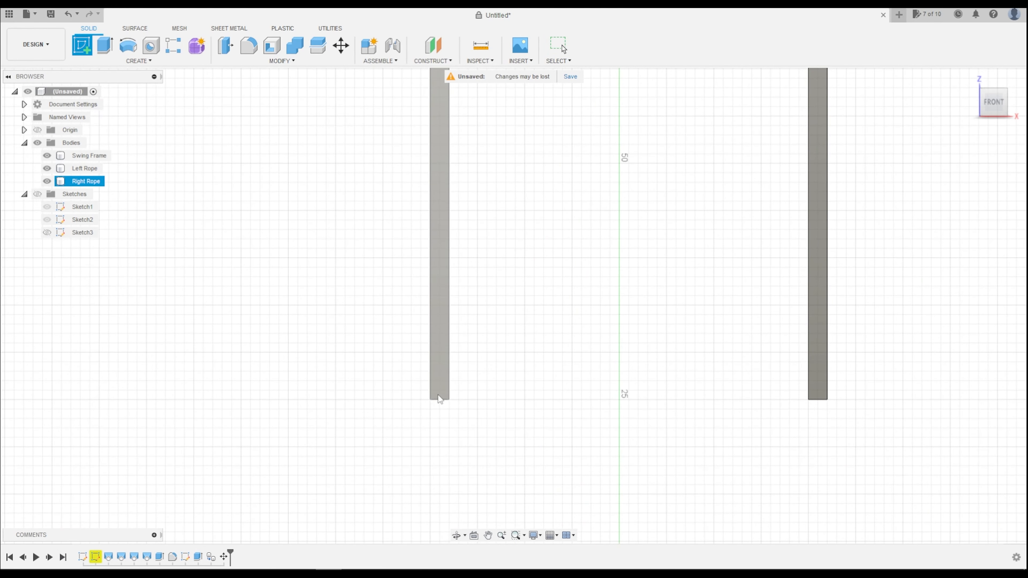
pyautogui.click(437, 394)
pyautogui.scroll(-4, 422, 375)
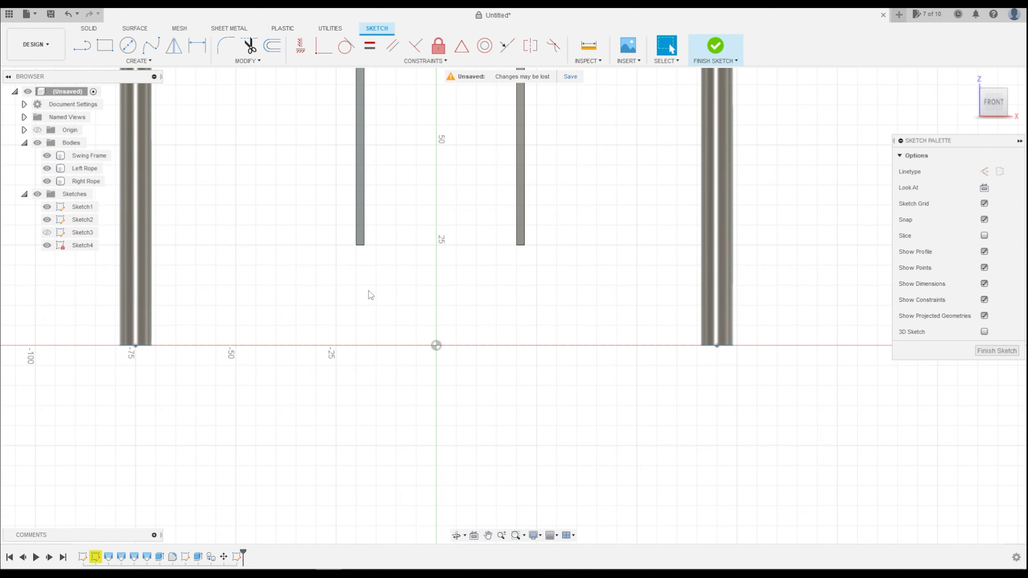
pyautogui.scroll(3, 360, 284)
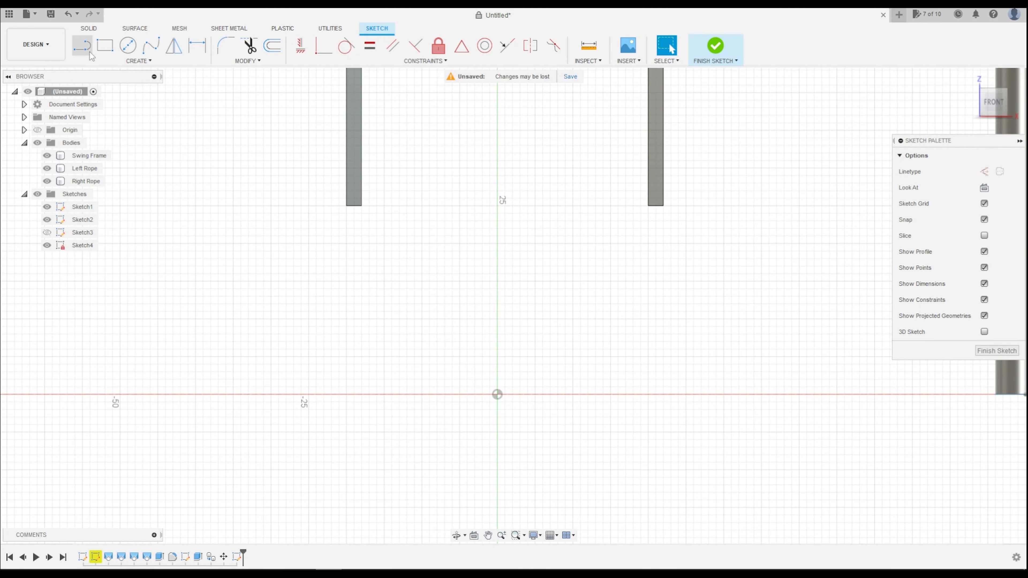
# Sketch a downward-curving 3-point arc between the bottom-edge midpoints of the two ropes, passing through the vertical axis
pyautogui.click(90, 61)
pyautogui.moveTo(94, 111)
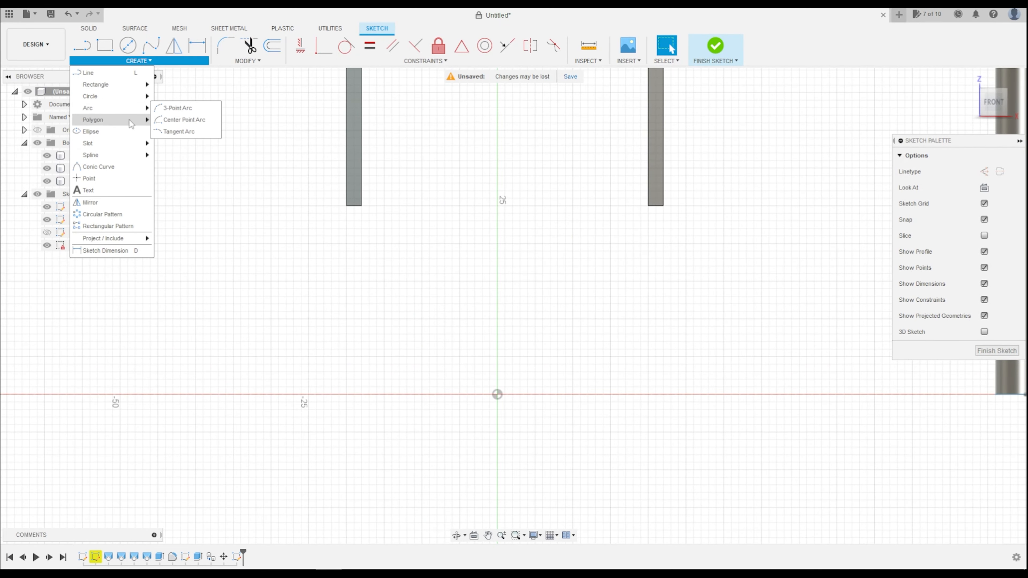
pyautogui.click(178, 108)
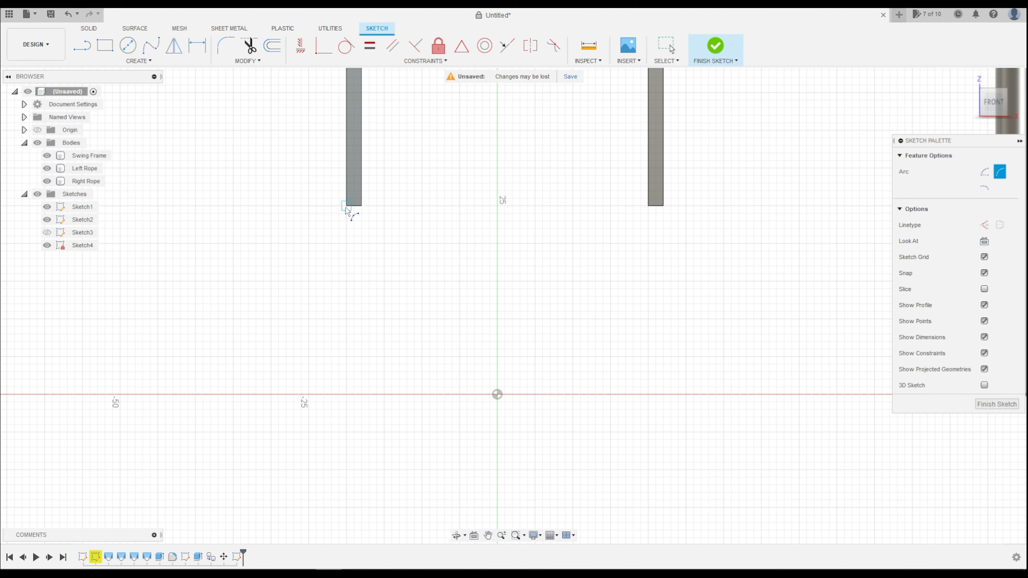
pyautogui.click(354, 206)
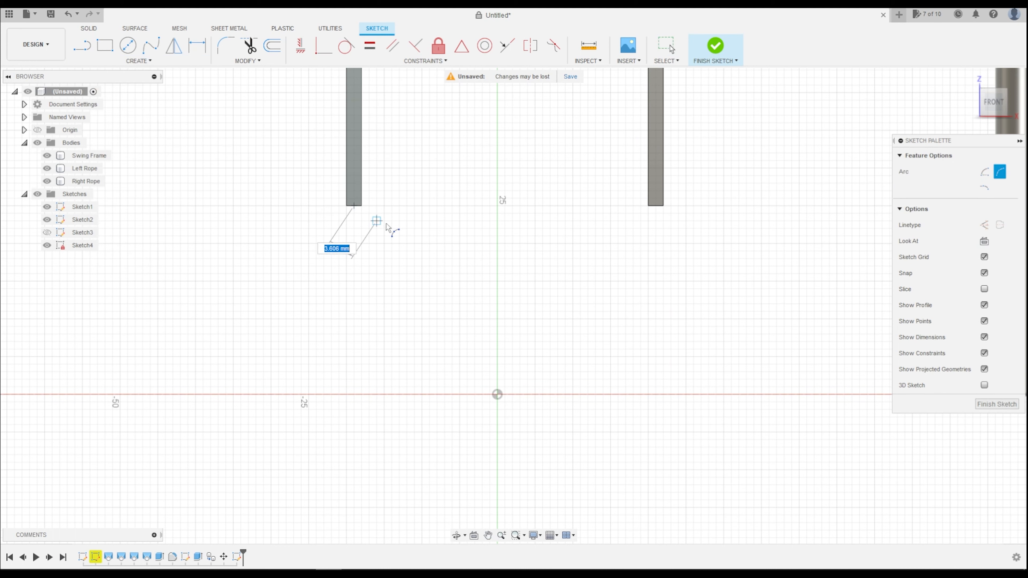
pyautogui.click(656, 206)
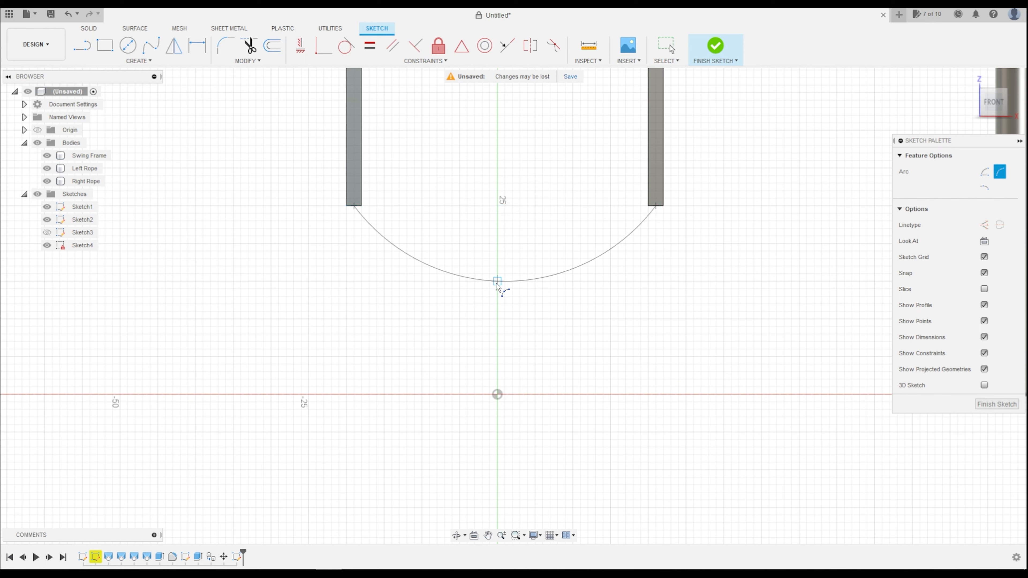
pyautogui.click(498, 282)
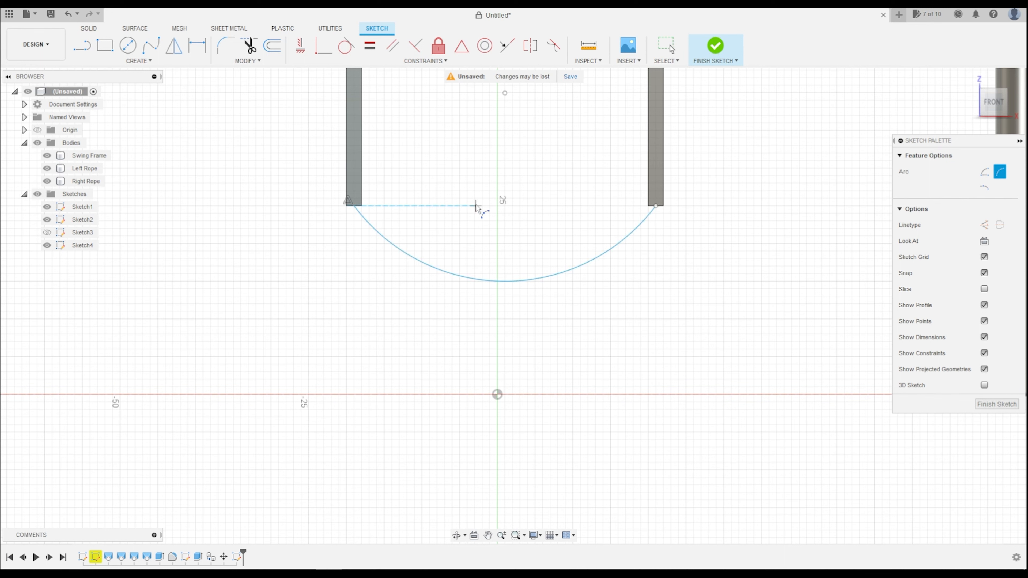
pyautogui.press('Escape')
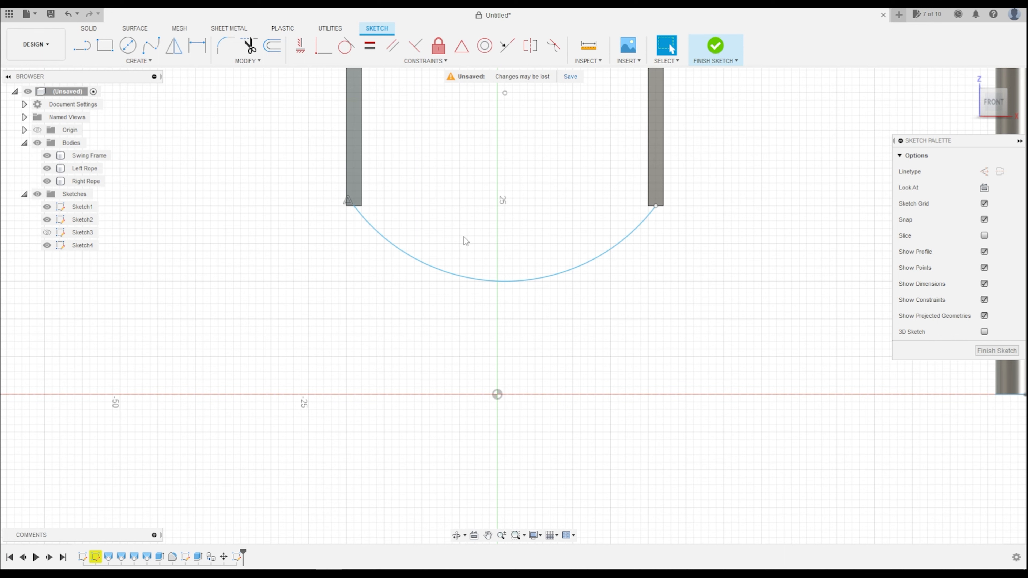
# Offset the seat arc 1 mm downward to give it thickness
pyautogui.press('o')
pyautogui.click(487, 281)
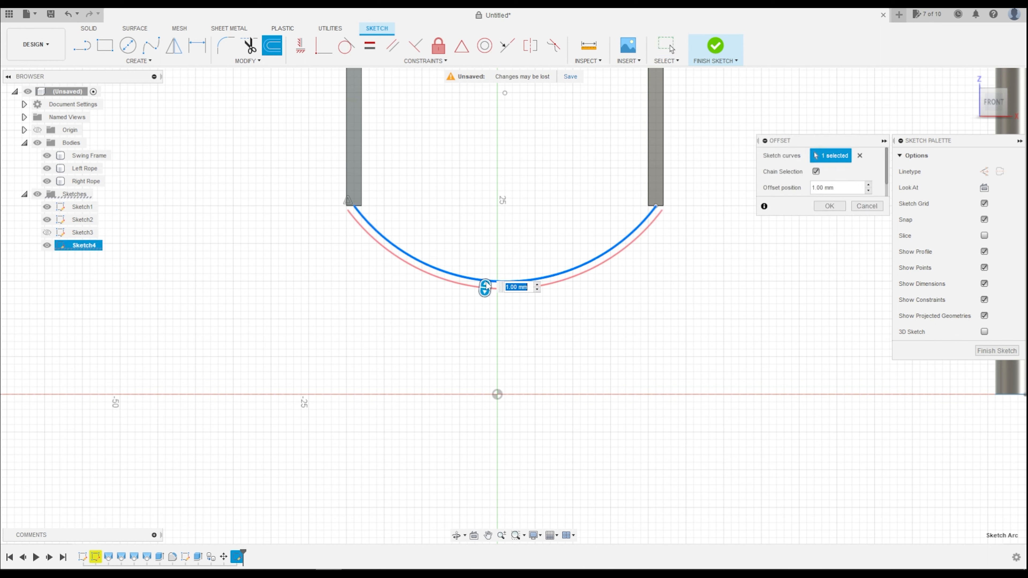
pyautogui.moveTo(487, 283); pyautogui.dragTo(485, 283)
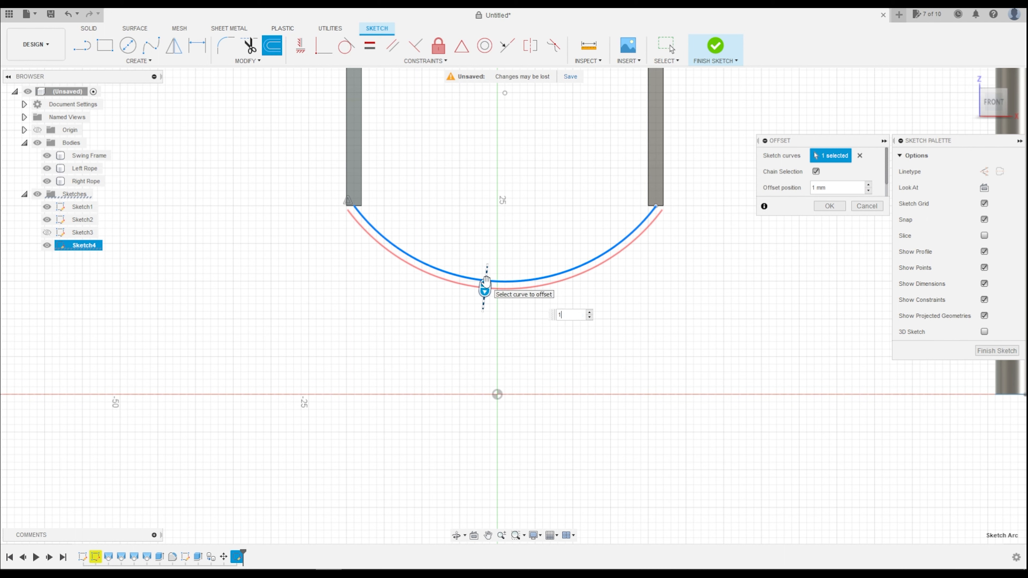
pyautogui.press('Return')
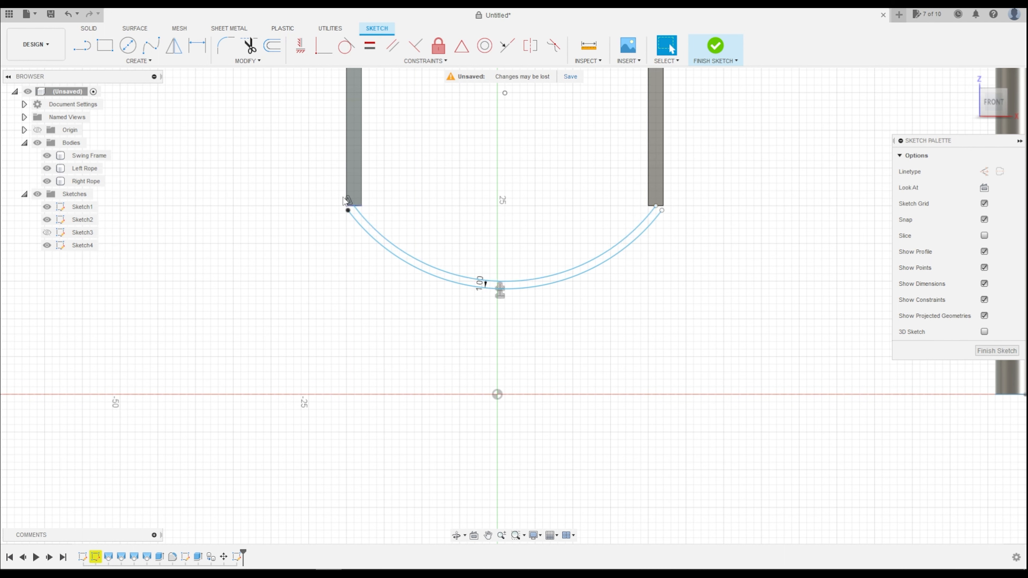
# Draw short vertical lines from the offset arc's endpoints up to the bottom edges of the ropes
pyautogui.press('l')
pyautogui.scroll(6, 347, 212)
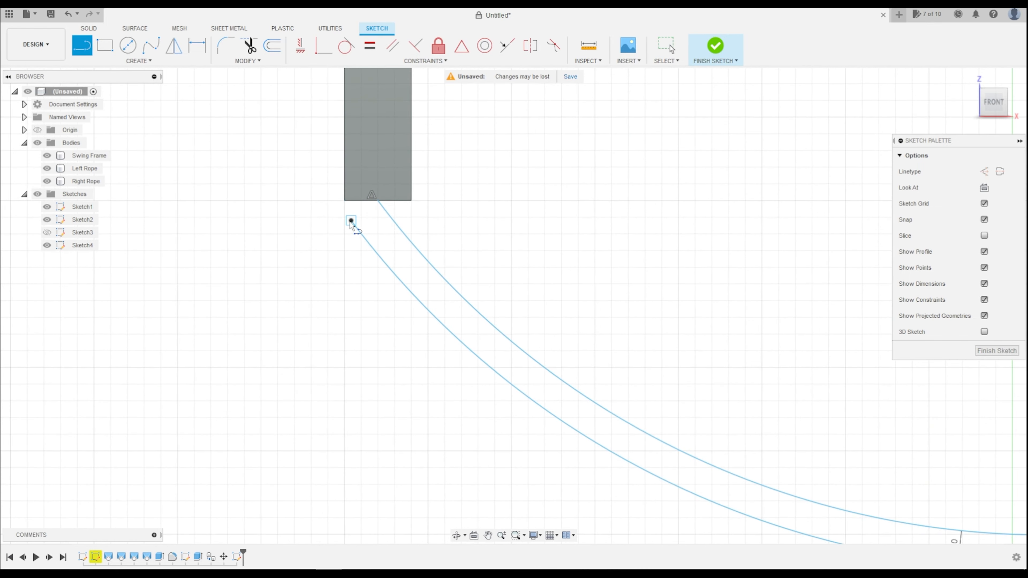
pyautogui.scroll(-6, 349, 205)
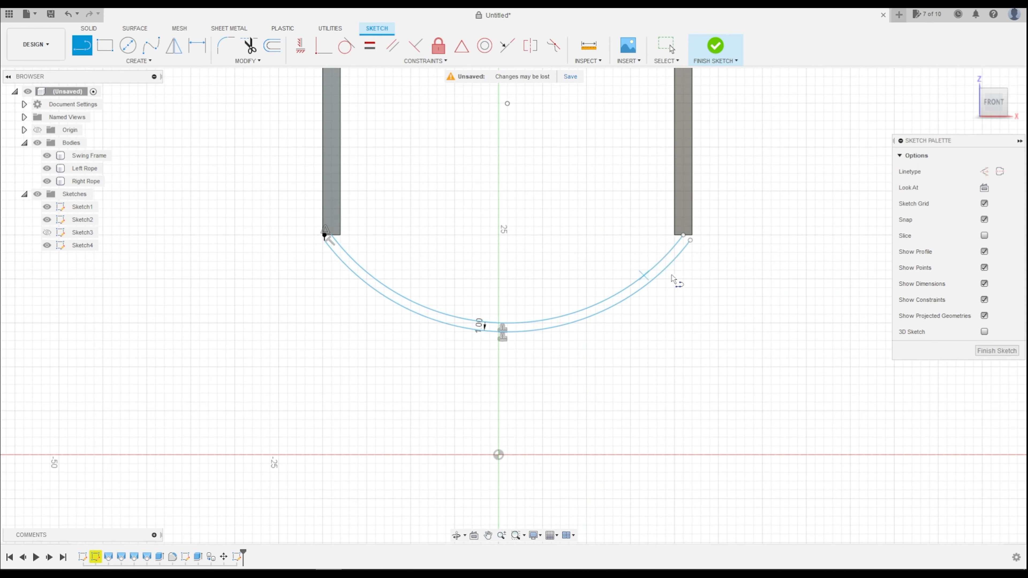
pyautogui.scroll(5, 688, 243)
pyautogui.click(705, 196)
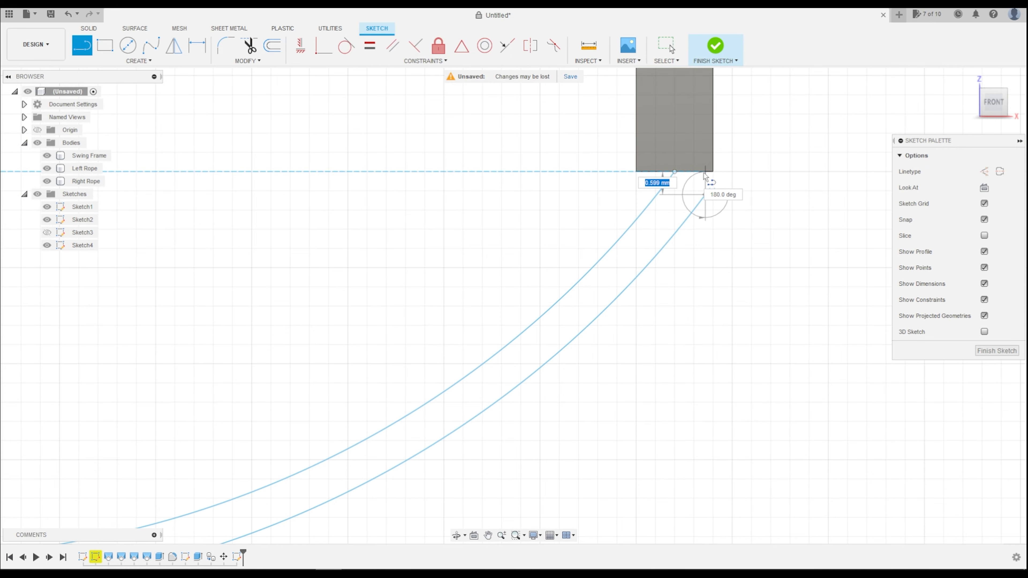
pyautogui.scroll(-4, 696, 237)
pyautogui.press('Escape')
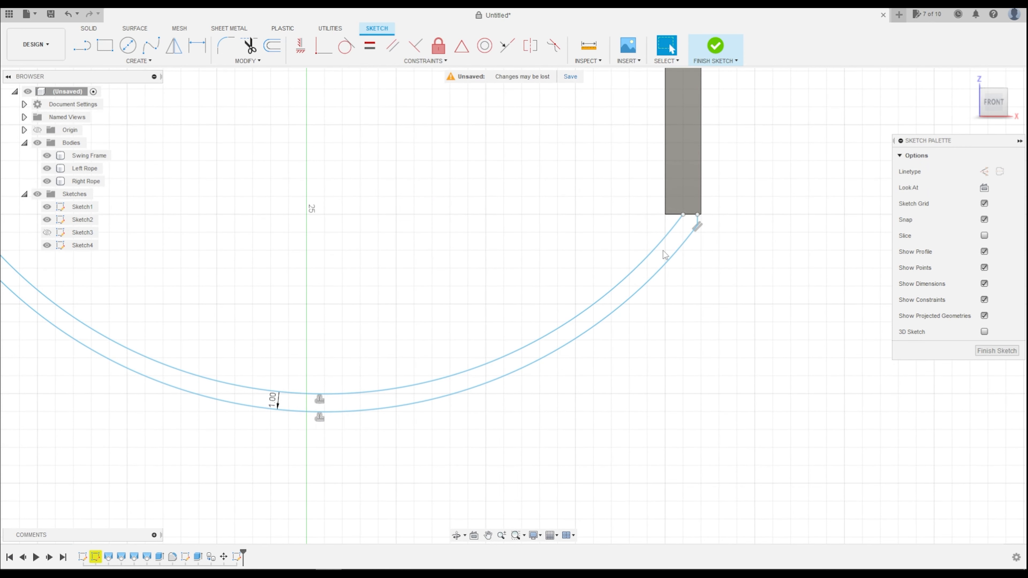
# Close both ends of the seat profile with short horizontal lines along the bottom edges of the ropes
pyautogui.press('l')
pyautogui.click(697, 214)
pyautogui.click(683, 214)
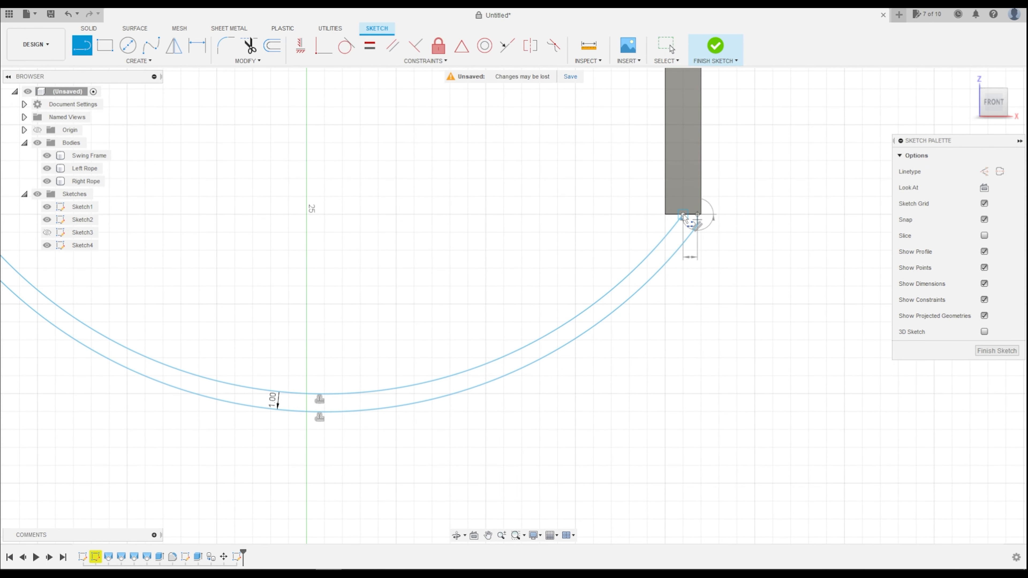
pyautogui.scroll(-4, 725, 259)
pyautogui.scroll(5, 371, 238)
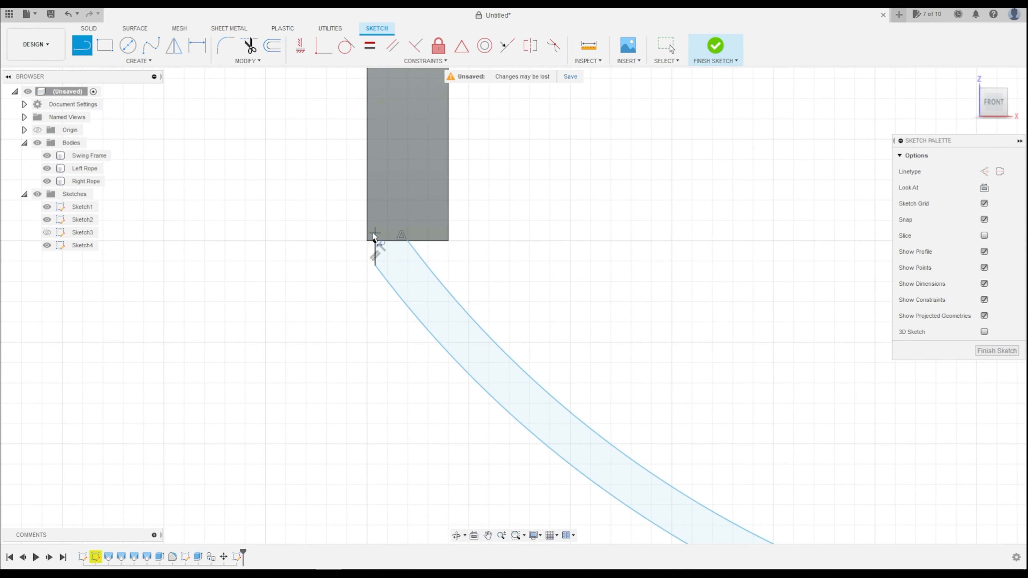
pyautogui.click(374, 241)
pyautogui.press('Escape')
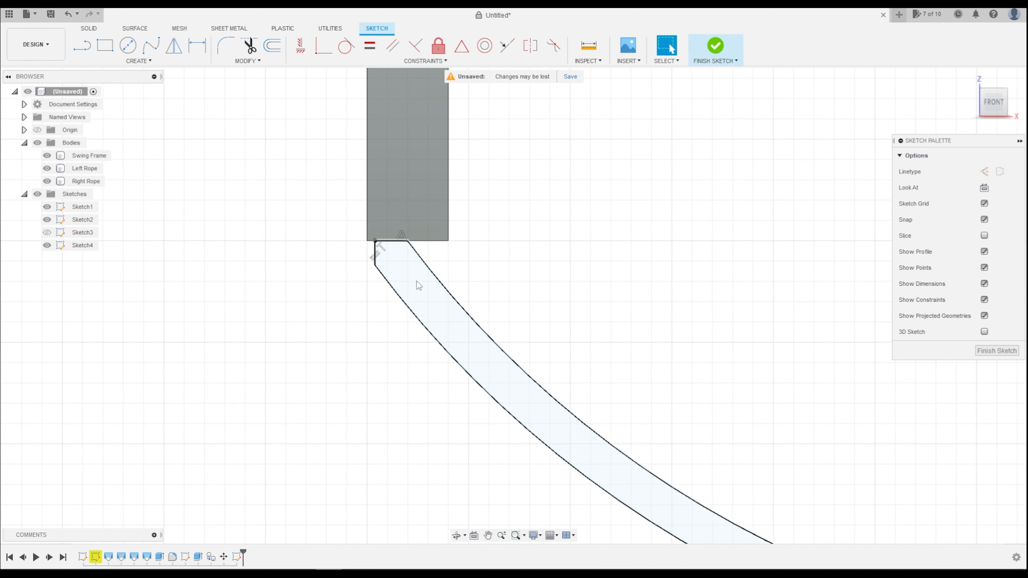
# Extrude the closed seat profile by -1 mm into the ropes' thickness and view it from the right
pyautogui.click(417, 282)
pyautogui.press('e')
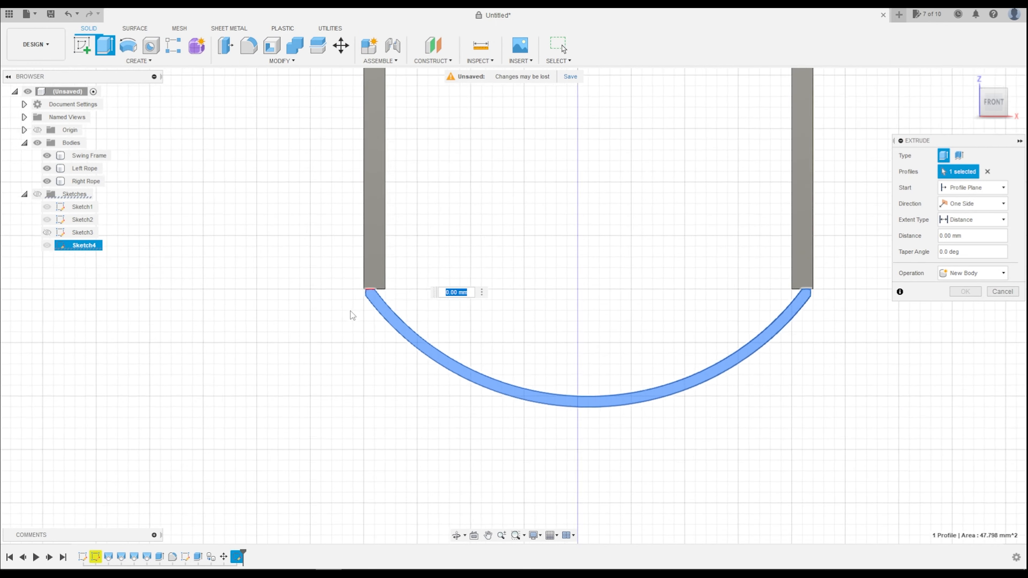
pyautogui.scroll(-3, 681, 335)
pyautogui.click(969, 77)
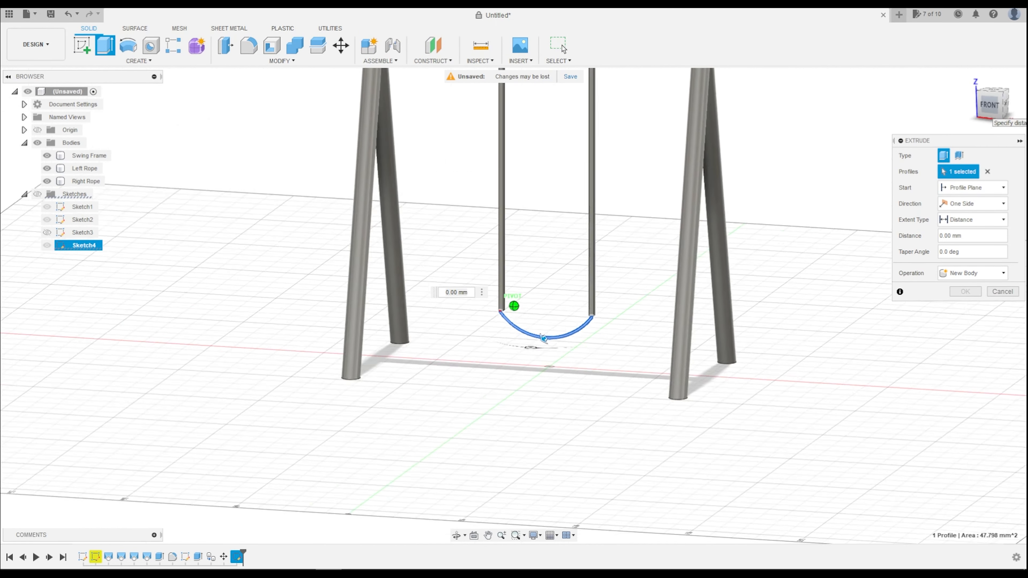
pyautogui.scroll(5, 498, 338)
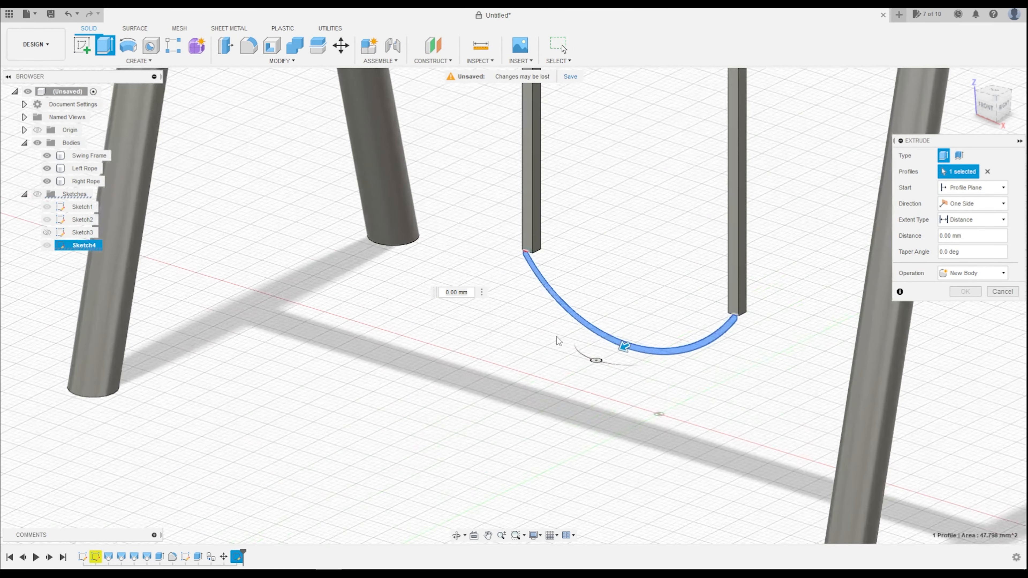
pyautogui.moveTo(622, 346); pyautogui.dragTo(639, 336)
pyautogui.click(1003, 106)
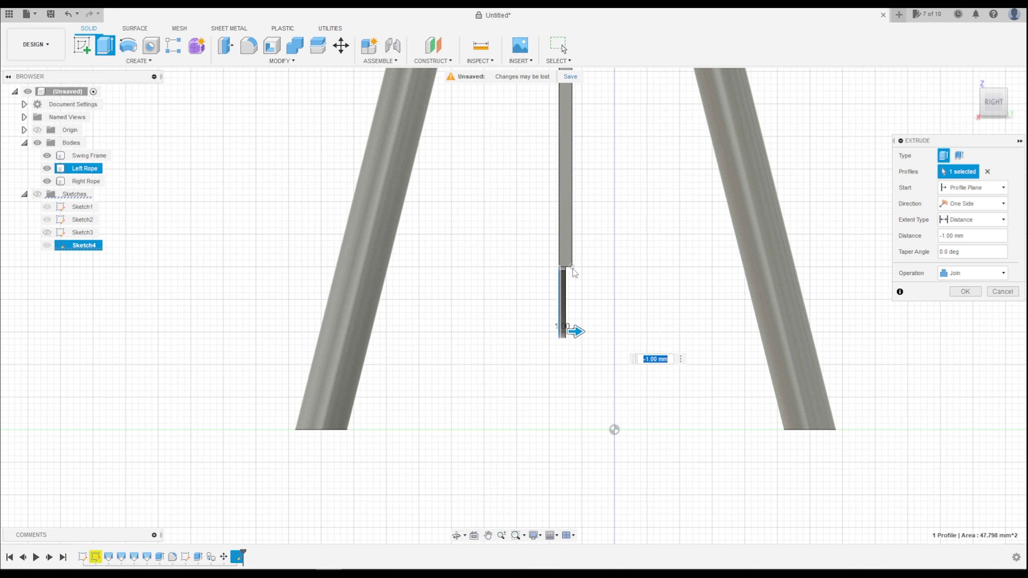
# Set the seat extrusion to start from an offset of -1 mm
pyautogui.click(971, 187)
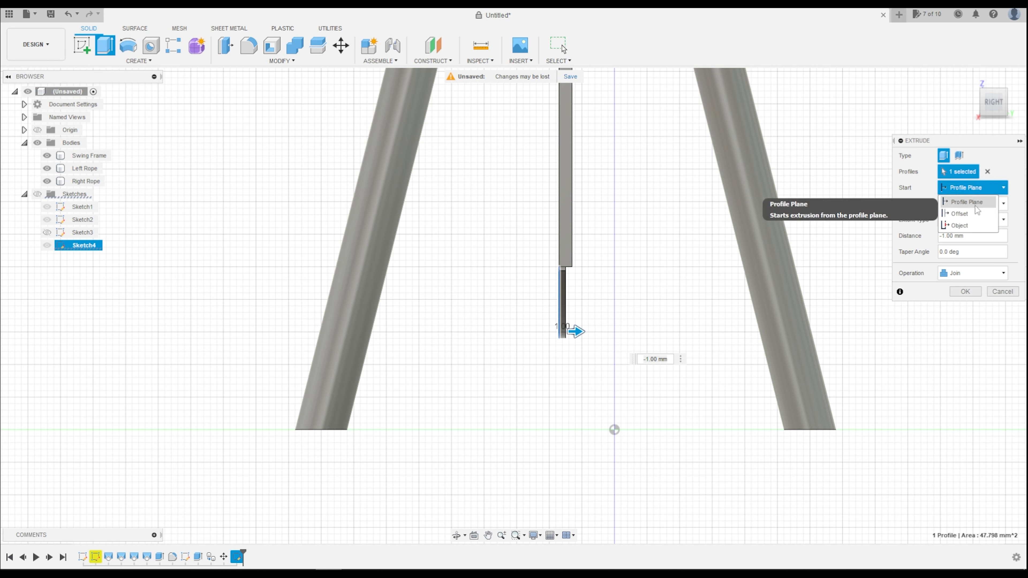
pyautogui.click(974, 218)
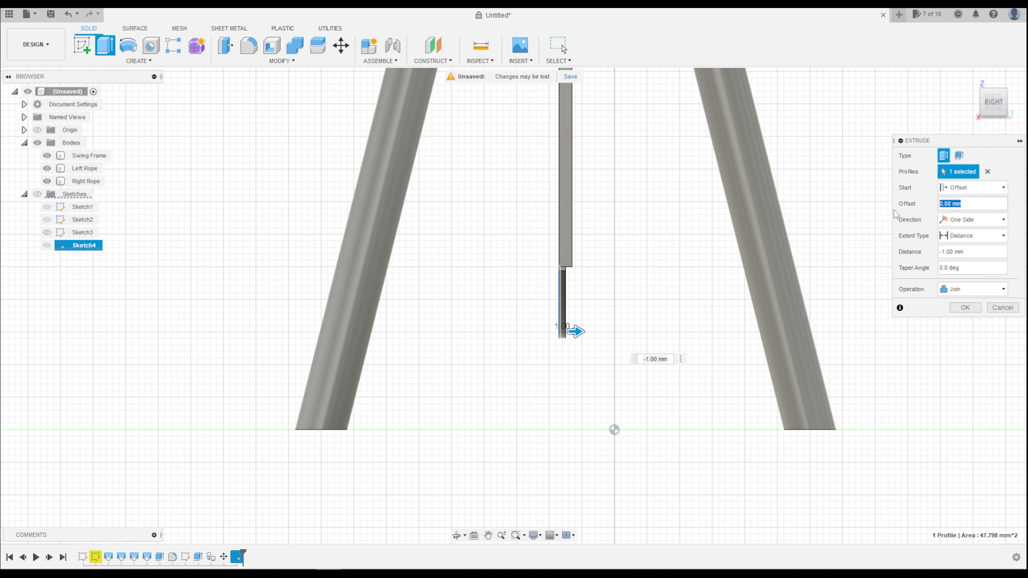
pyautogui.write('1')
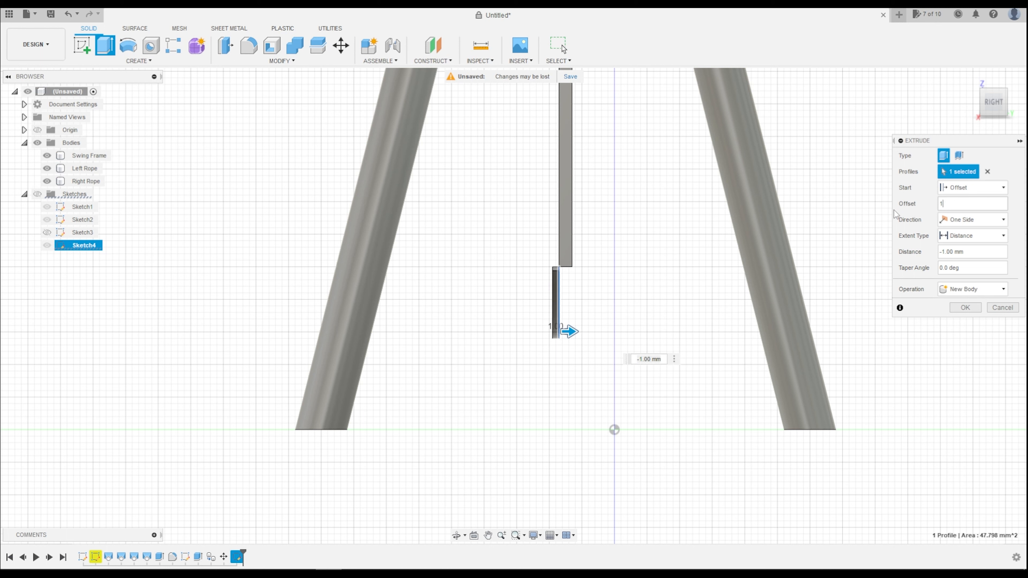
pyautogui.moveTo(955, 205); pyautogui.dragTo(911, 204)
pyautogui.write('-1')
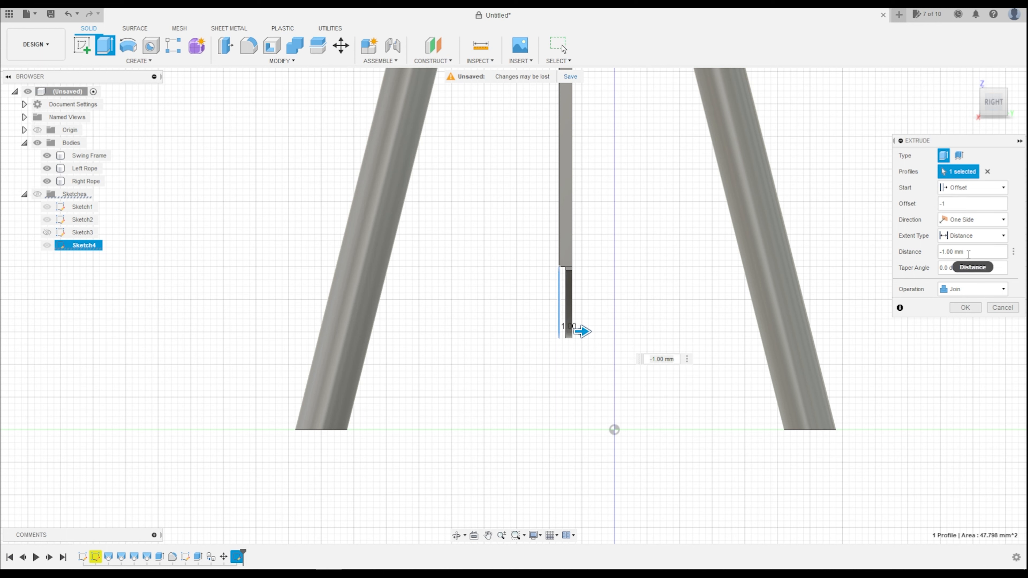
# Make the seat extrusion symmetric with a distance of -5 mm and complete it as a Join
pyautogui.click(990, 223)
pyautogui.click(970, 258)
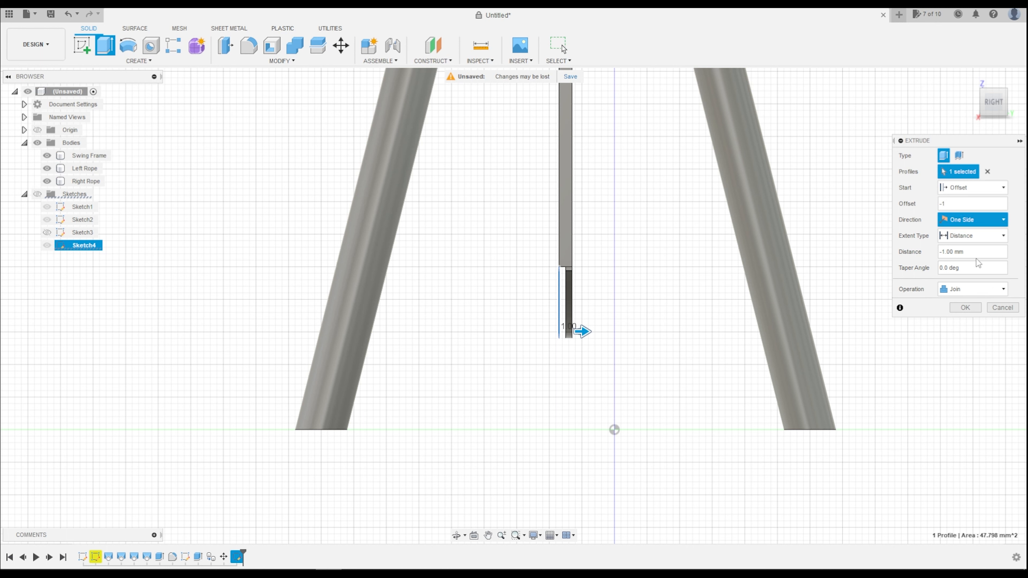
pyautogui.moveTo(580, 332); pyautogui.dragTo(609, 331)
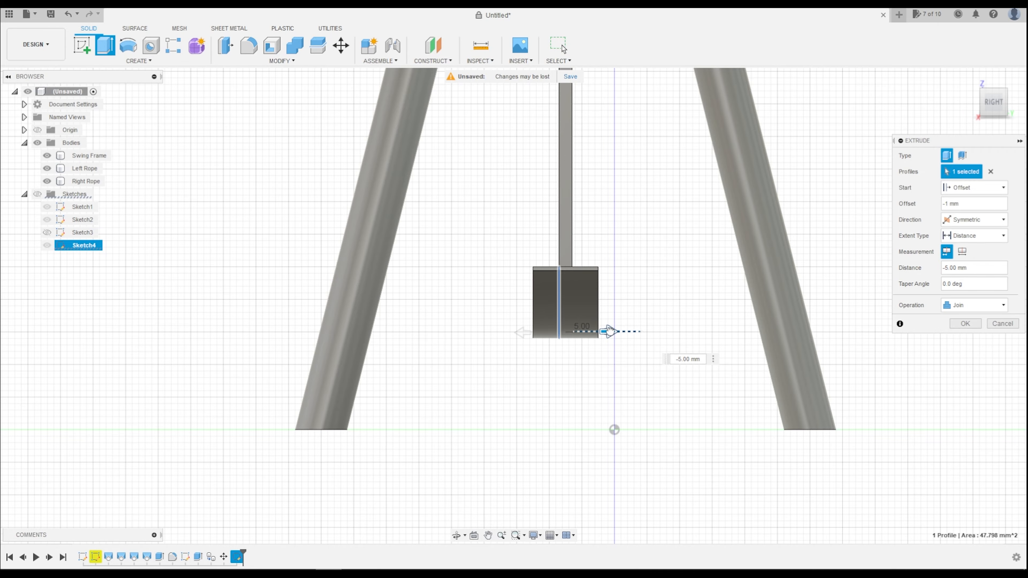
pyautogui.moveTo(989, 114)
pyautogui.mouseDown()
pyautogui.moveTo(932, 132)
pyautogui.moveTo(879, 116)
pyautogui.moveTo(970, 118)
pyautogui.mouseUp()
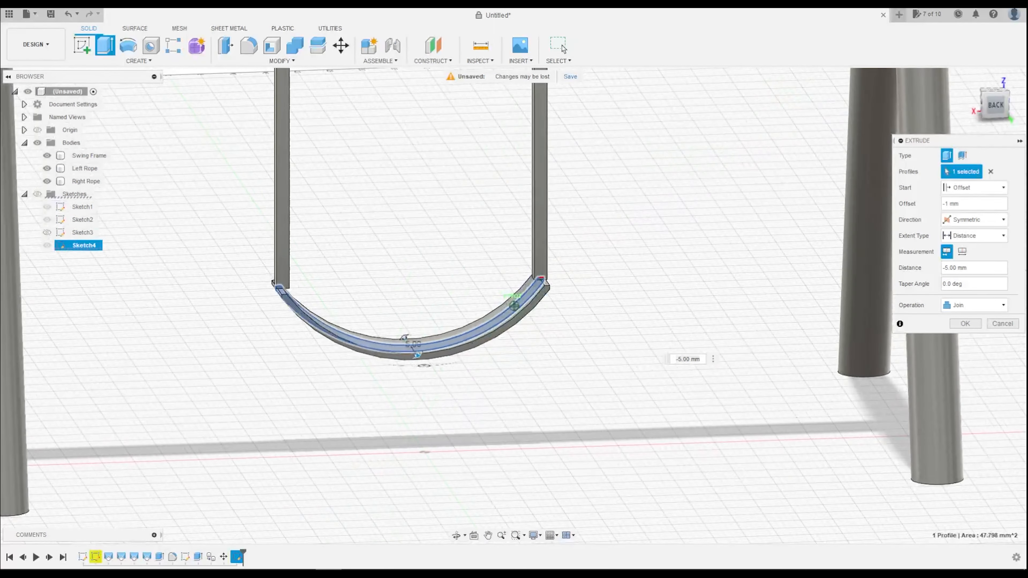
pyautogui.press('Return')
# Fillet the four inner and outer edges where the bottoms of both ropes meet the seat with a 5.25 mm radius
pyautogui.scroll(8, 501, 276)
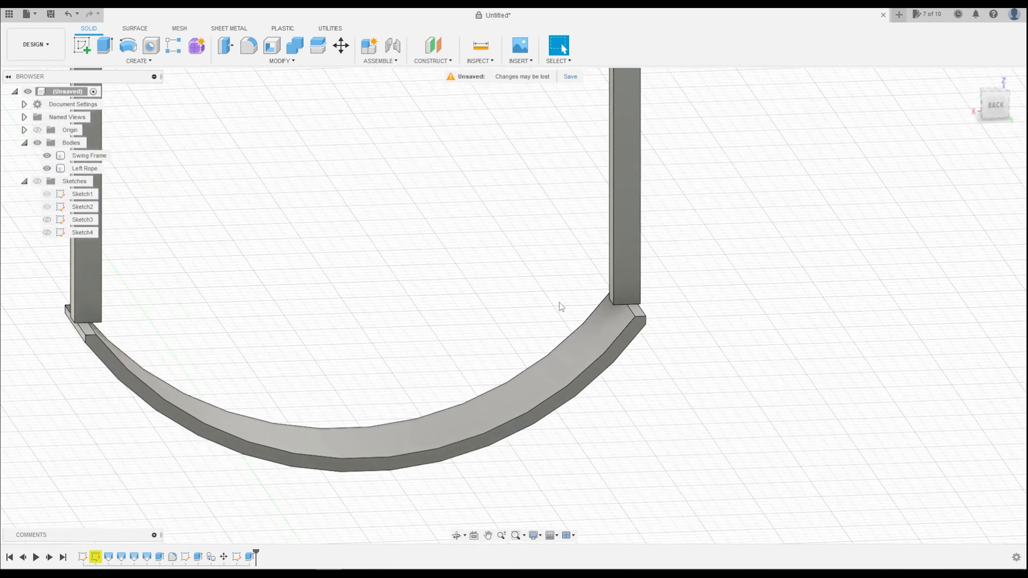
pyautogui.scroll(5, 656, 295)
pyautogui.press('f')
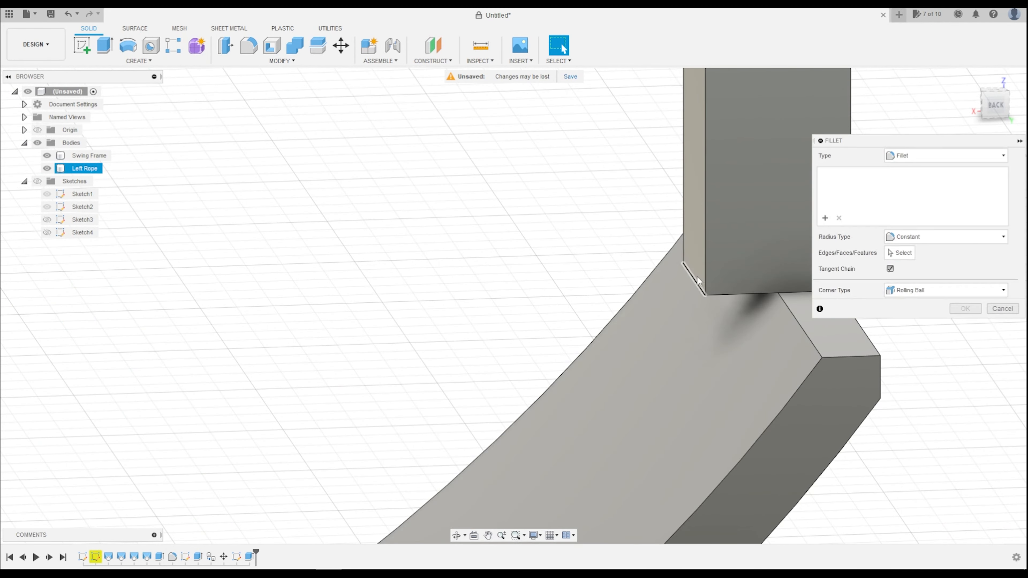
pyautogui.click(687, 280)
pyautogui.scroll(-4, 607, 307)
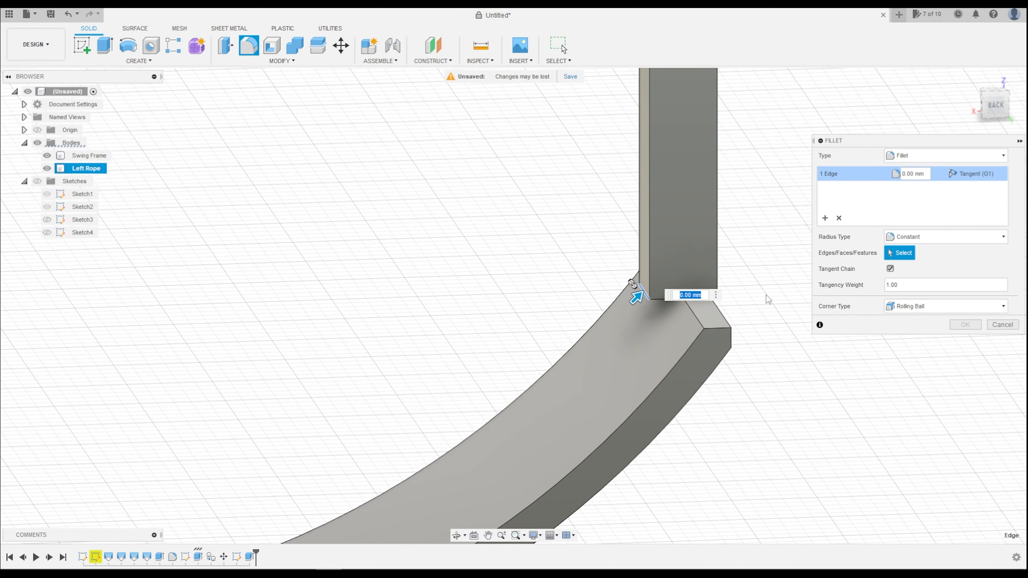
pyautogui.keyDown('shift'); pyautogui.moveTo(735, 281); pyautogui.dragTo(419, 286, button='middle'); pyautogui.keyUp('shift')
pyautogui.scroll(-3, 420, 287)
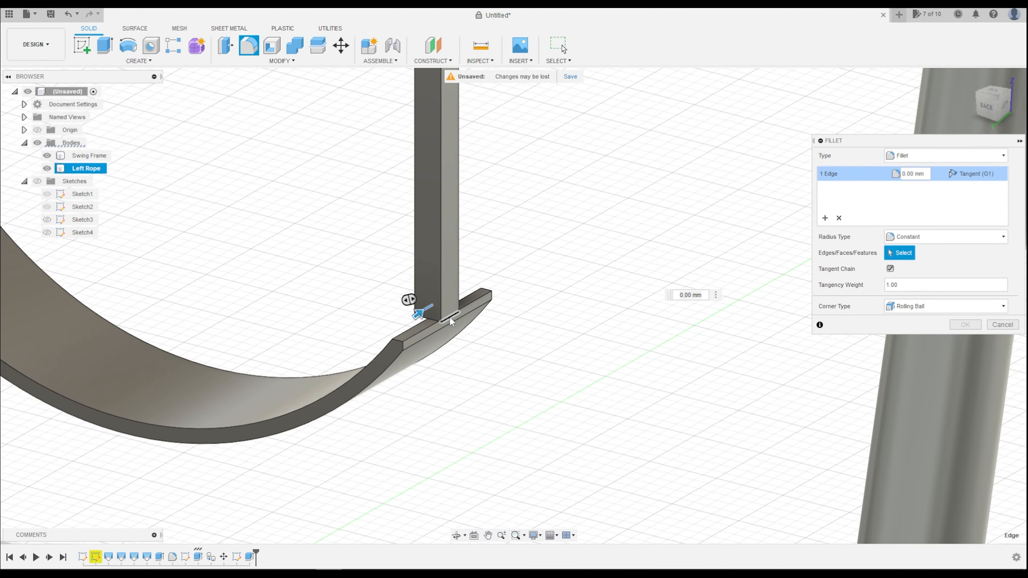
pyautogui.scroll(-3, 452, 320)
pyautogui.scroll(4, 261, 285)
pyautogui.click(263, 287)
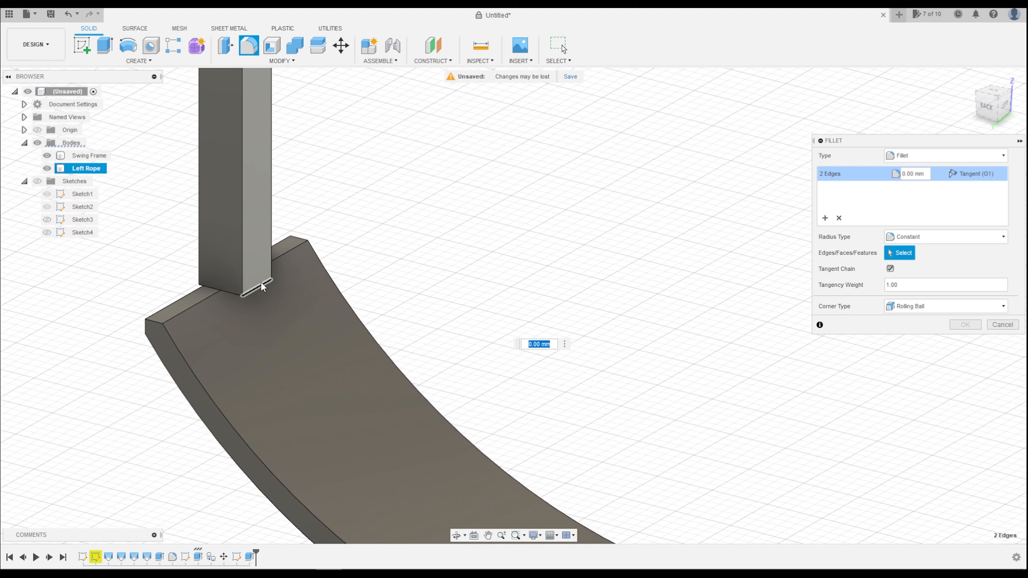
pyautogui.click(206, 285)
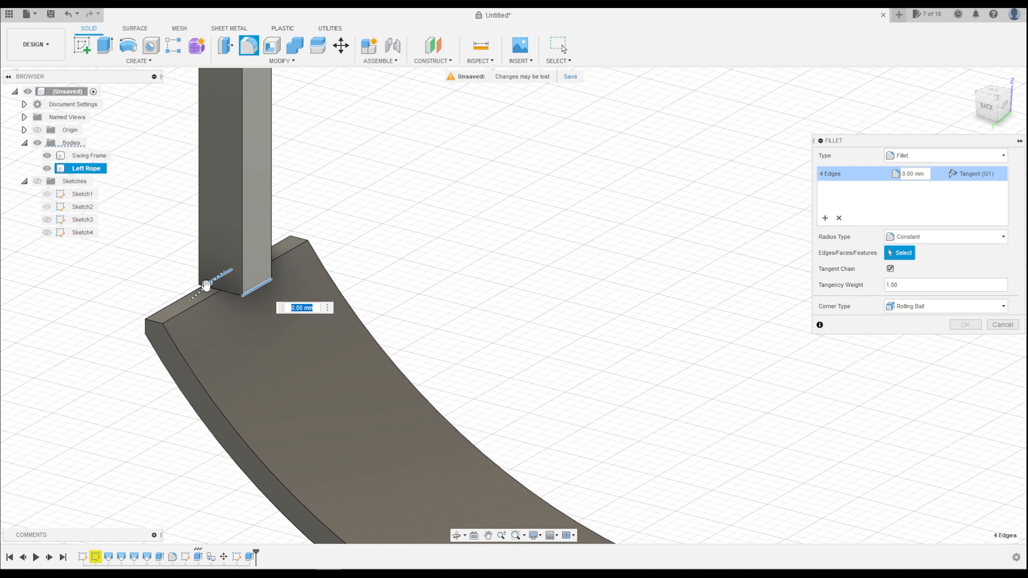
pyautogui.moveTo(206, 285); pyautogui.dragTo(161, 302)
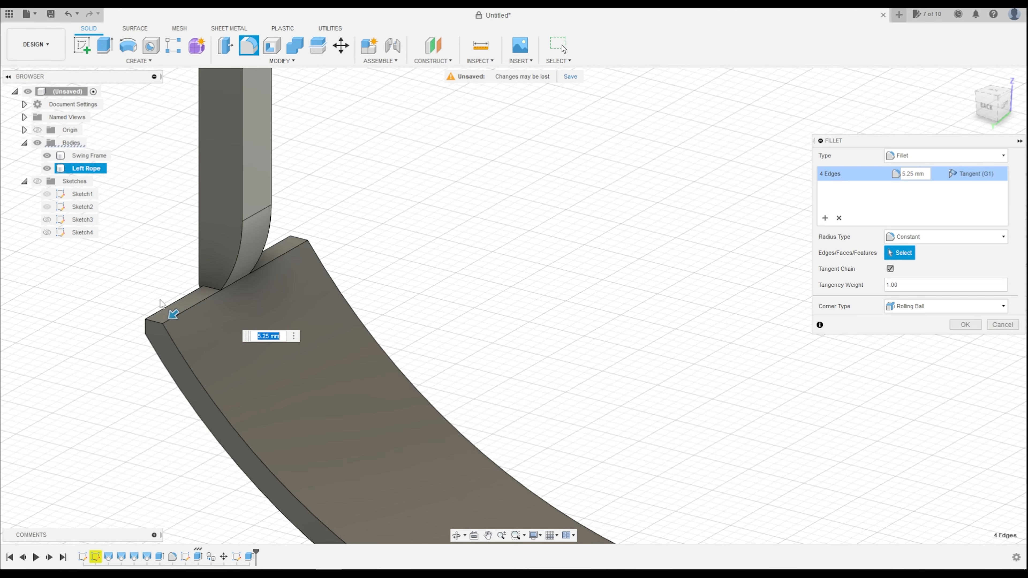
pyautogui.press('Return')
# Examine the whole swing and select the Swing Frame and Left Rope bodies in turn to check which geometry each contains
pyautogui.scroll(-3, 366, 279)
pyautogui.scroll(-8, 417, 291)
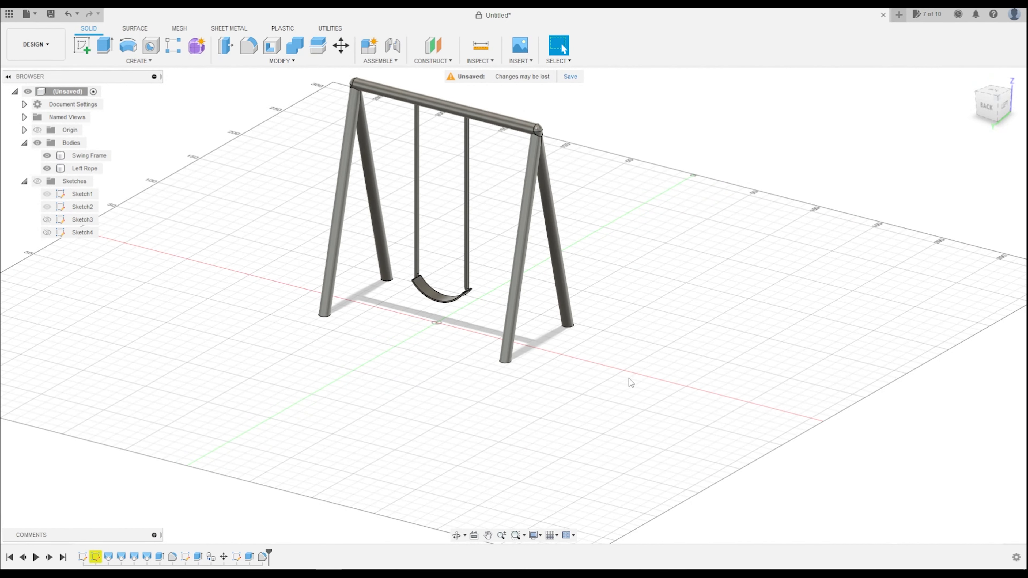
pyautogui.scroll(-3, 628, 379)
pyautogui.scroll(6, 472, 234)
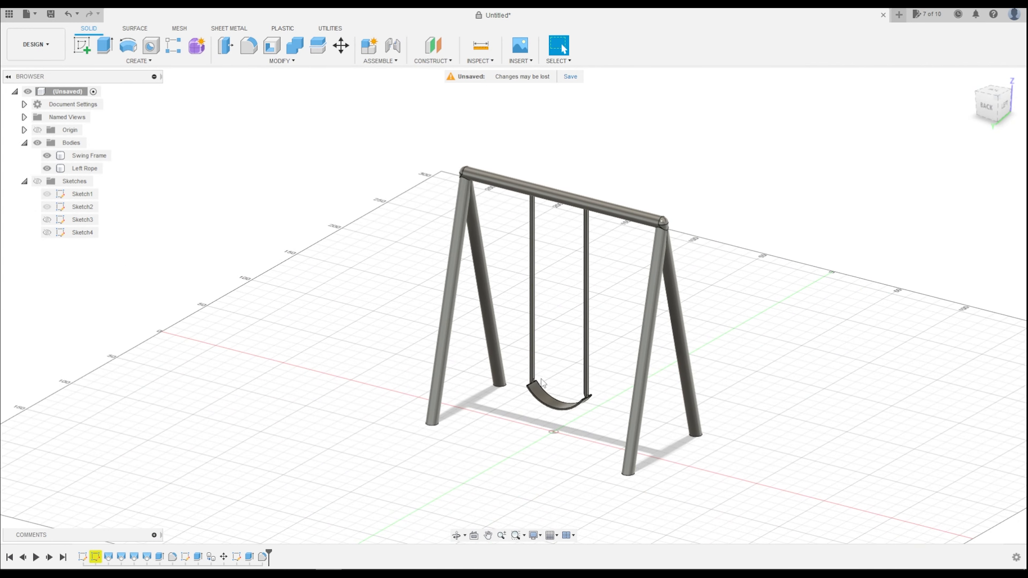
pyautogui.scroll(-2, 706, 517)
pyautogui.scroll(6, 700, 409)
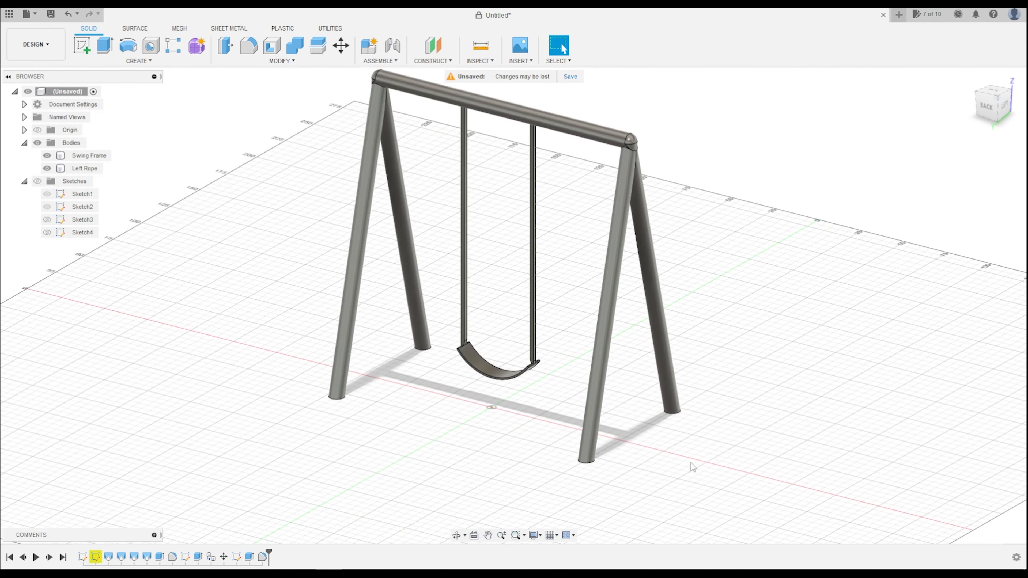
pyautogui.click(595, 377)
pyautogui.scroll(-1, 595, 373)
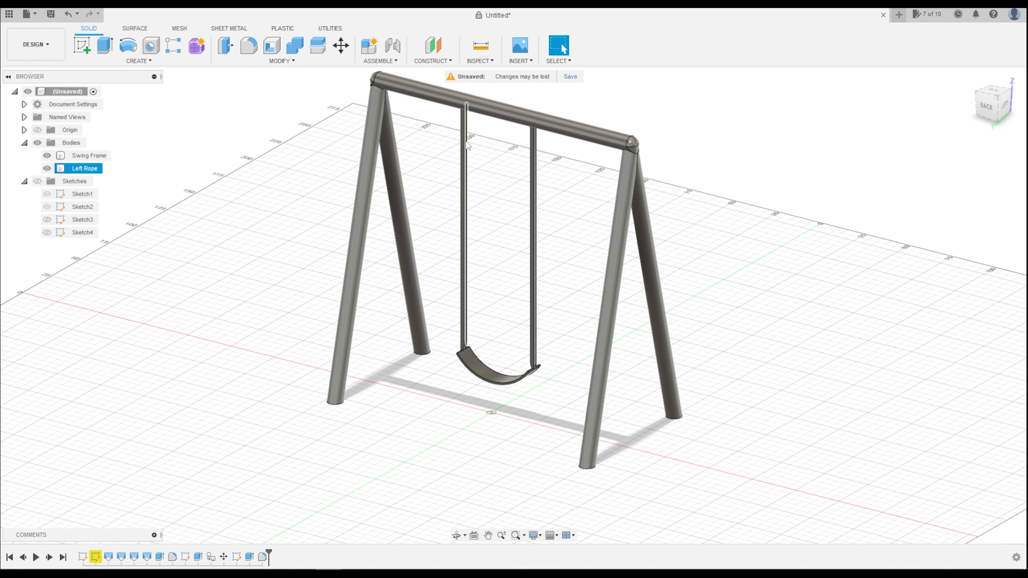
pyautogui.click(63, 169)
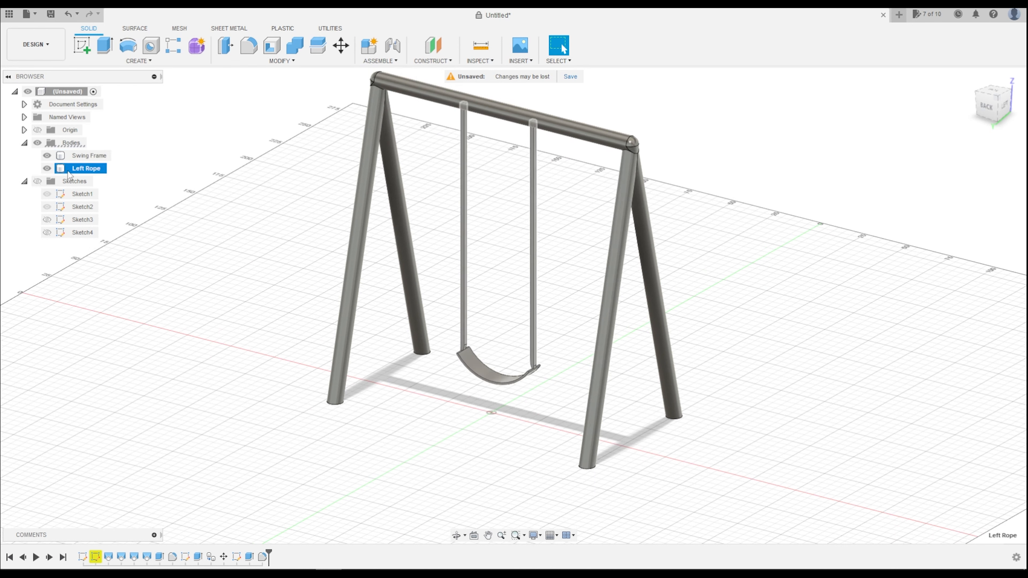
pyautogui.click(74, 158)
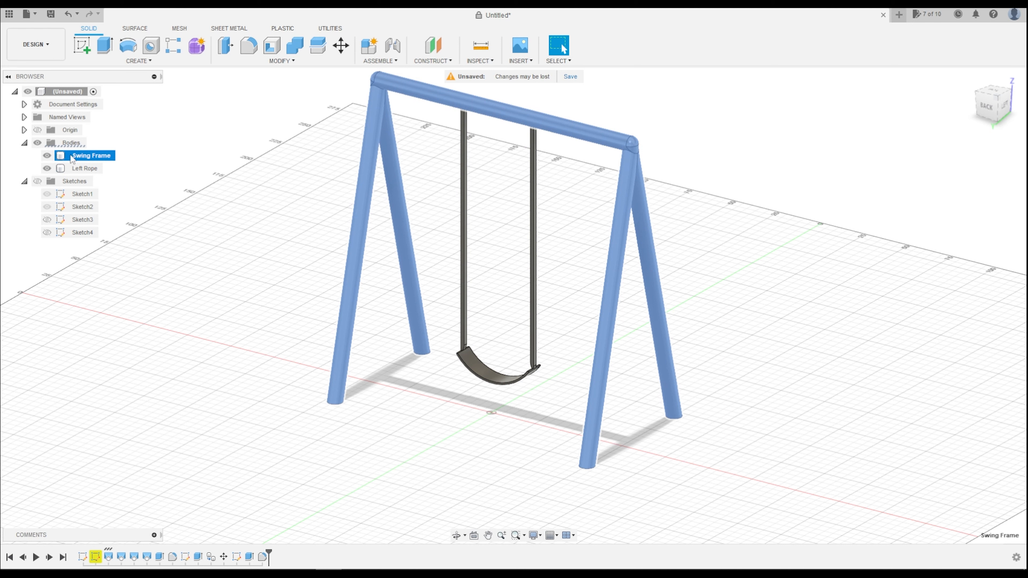
pyautogui.click(79, 170)
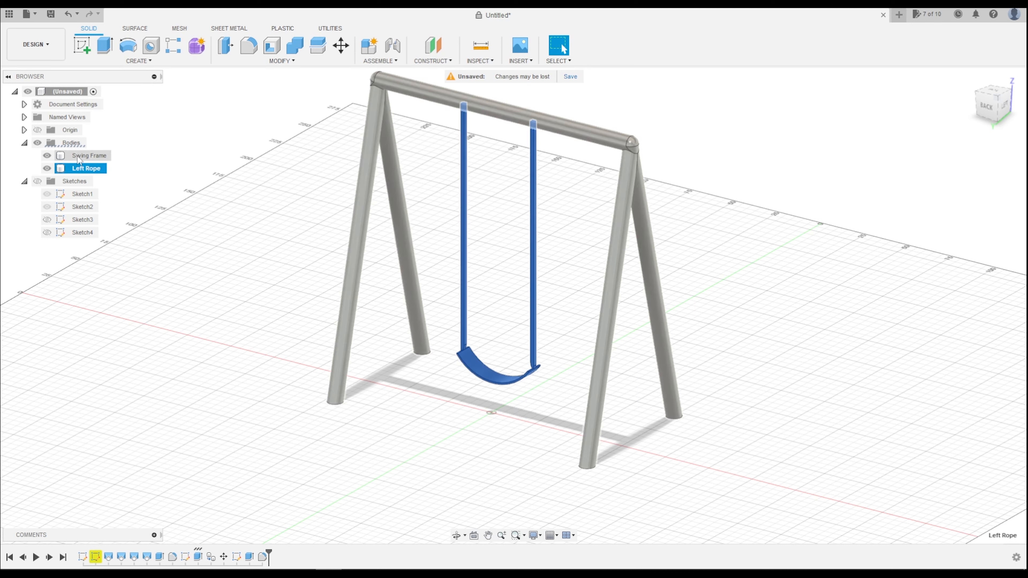
pyautogui.click(78, 158)
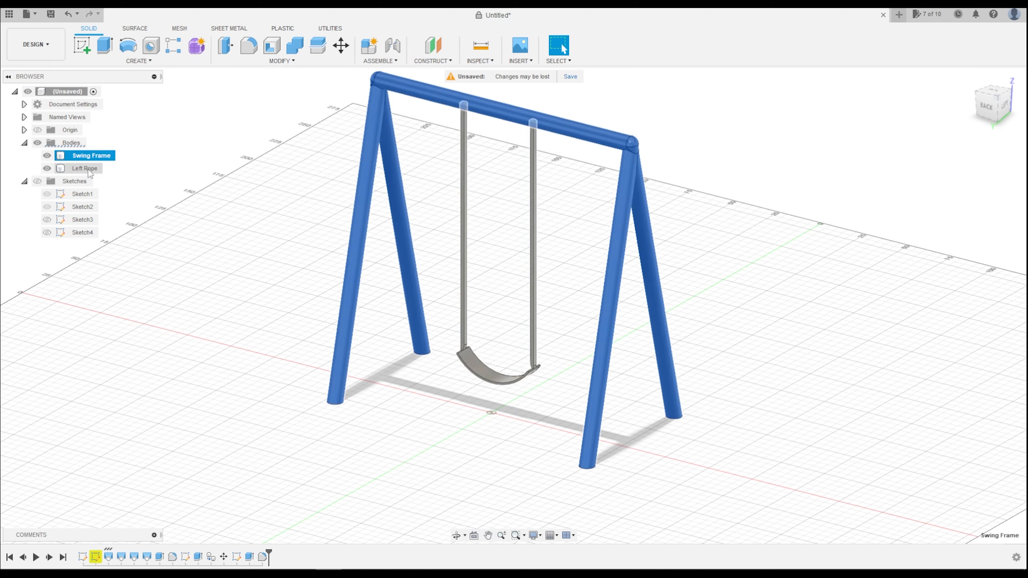
pyautogui.click(81, 170)
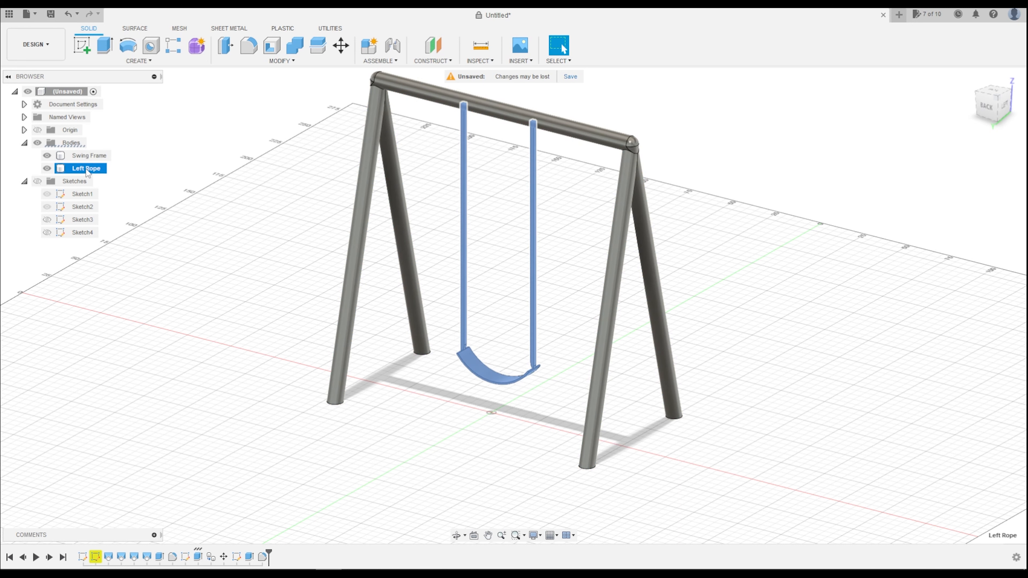
# Rename the Left Rope body as Swing and compare its extent with the Swing Frame body
pyautogui.doubleClick(87, 169)
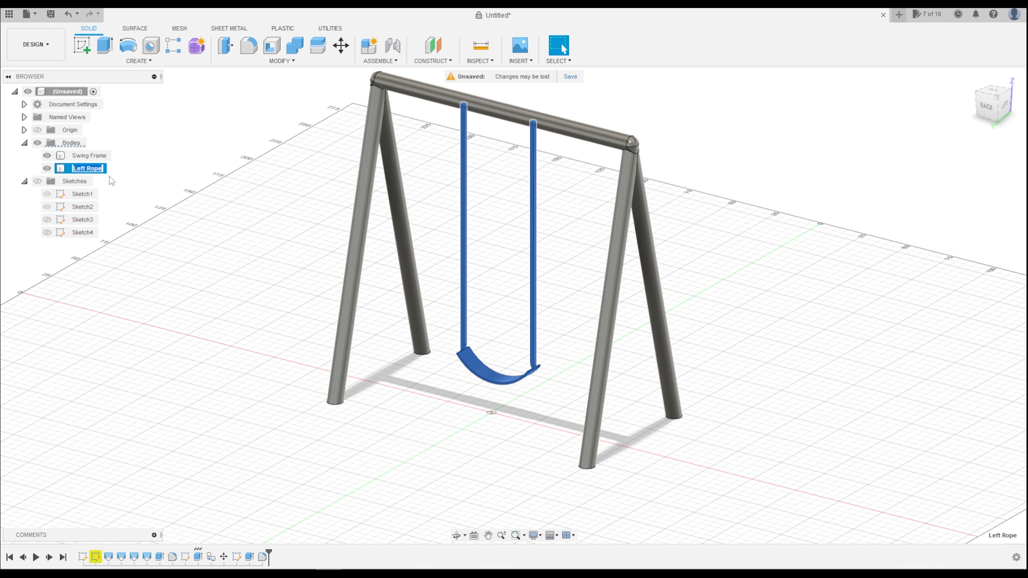
pyautogui.write('Swing')
pyautogui.press('Return')
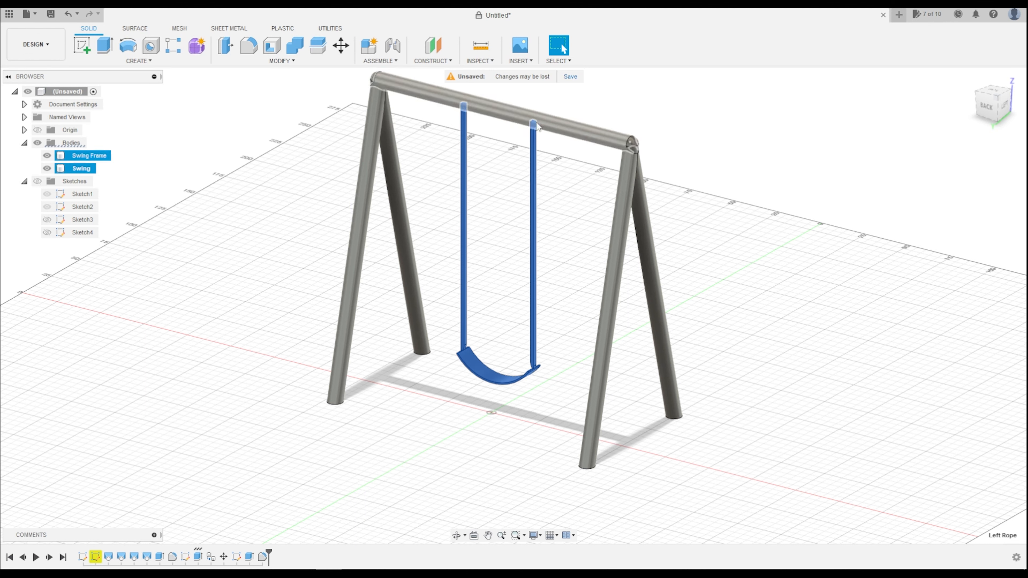
pyautogui.click(86, 155)
pyautogui.click(81, 169)
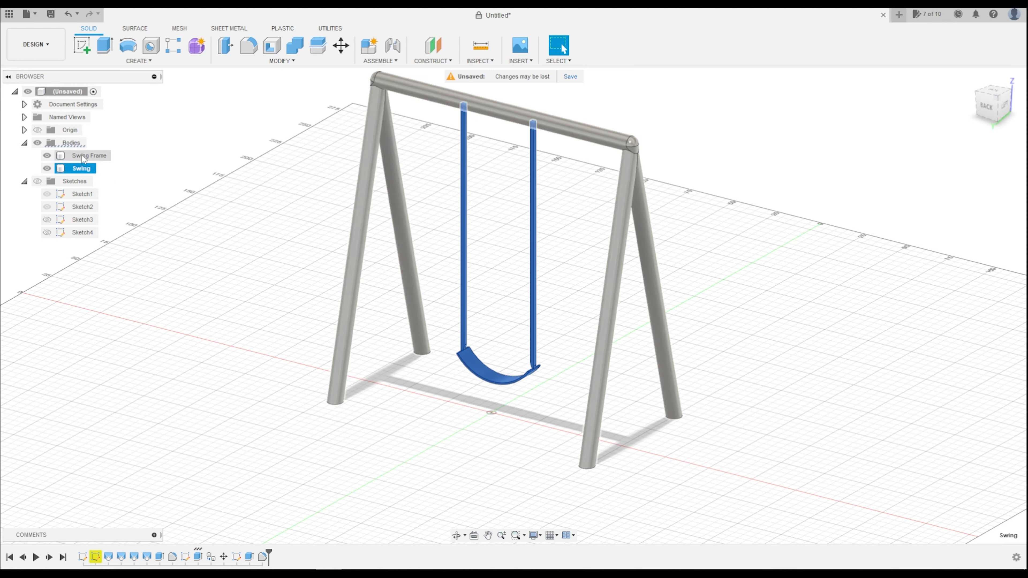
pyautogui.click(82, 156)
pyautogui.click(81, 169)
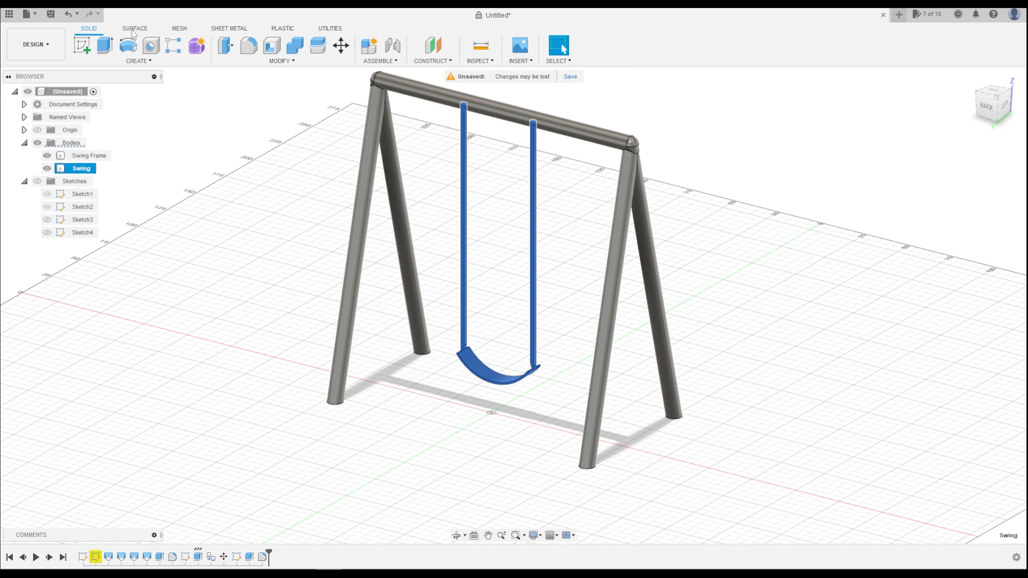
# Switch to the Animation workspace and expand the component list to check which components can be animated
pyautogui.click(39, 43)
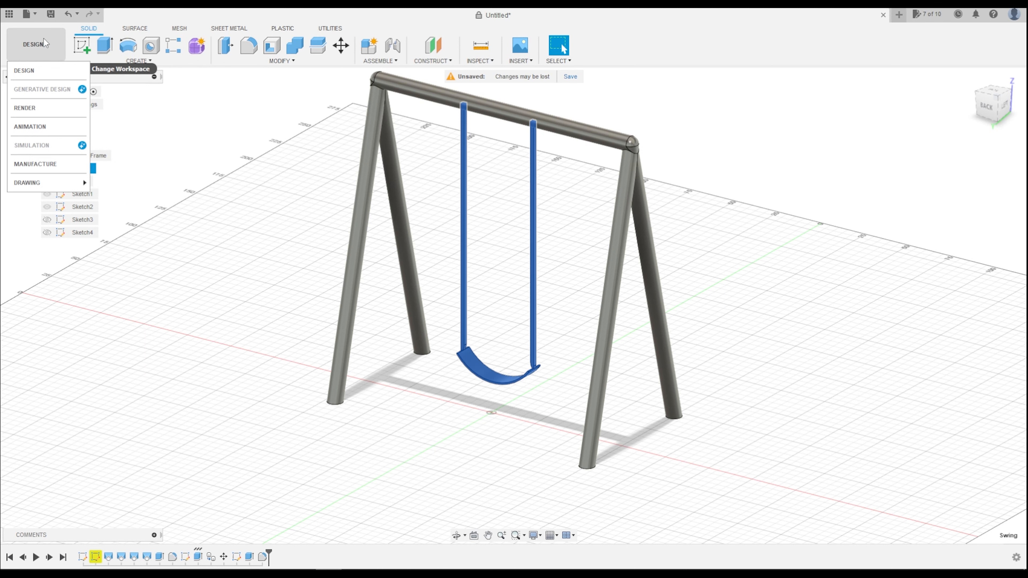
pyautogui.click(59, 128)
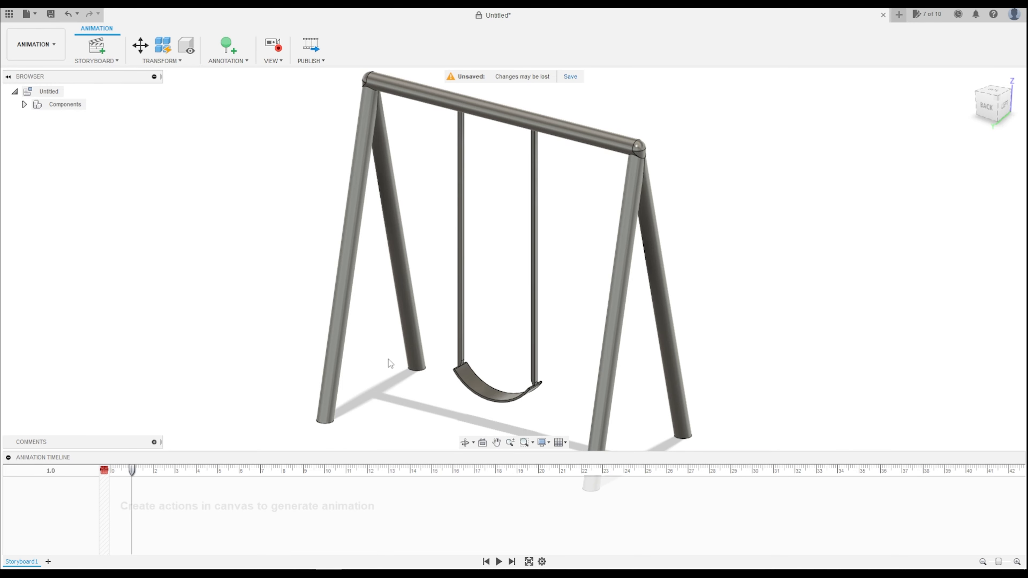
pyautogui.scroll(-3, 390, 362)
pyautogui.scroll(5, 504, 424)
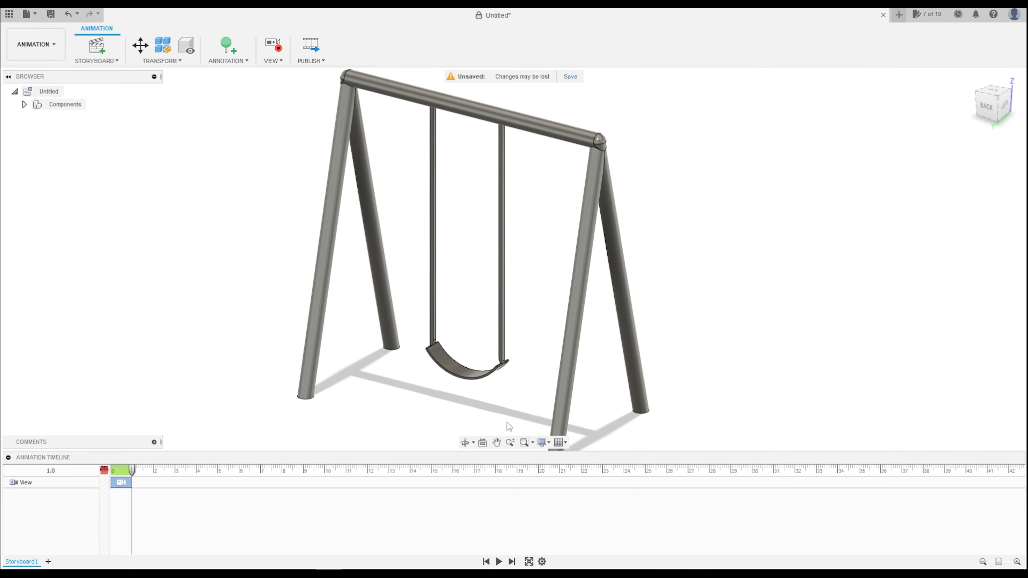
pyautogui.scroll(-5, 500, 358)
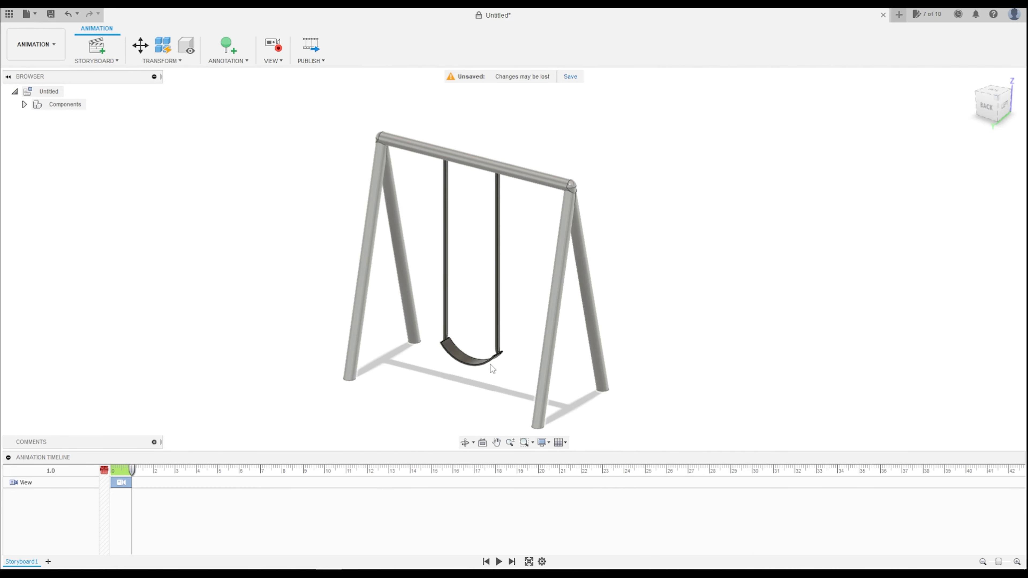
pyautogui.click(23, 104)
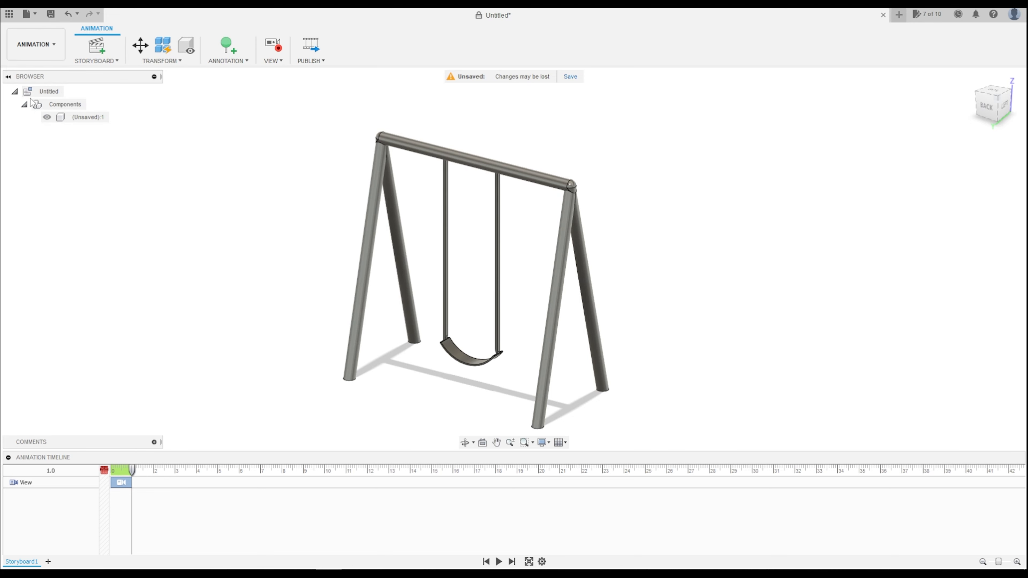
# Return to the Design workspace and create a component from the Swing body
pyautogui.click(54, 42)
pyautogui.click(49, 73)
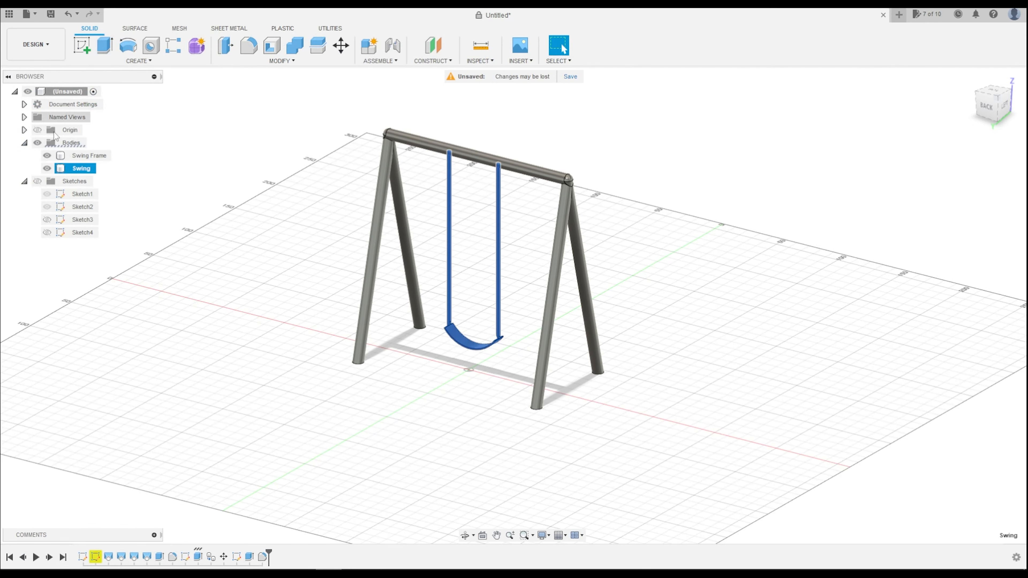
pyautogui.rightClick(75, 169)
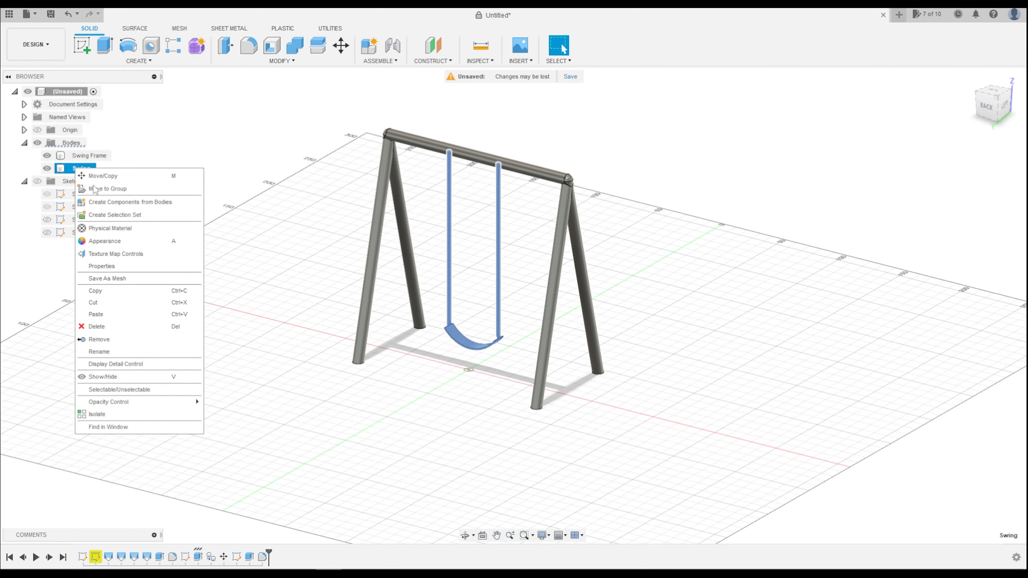
pyautogui.click(153, 202)
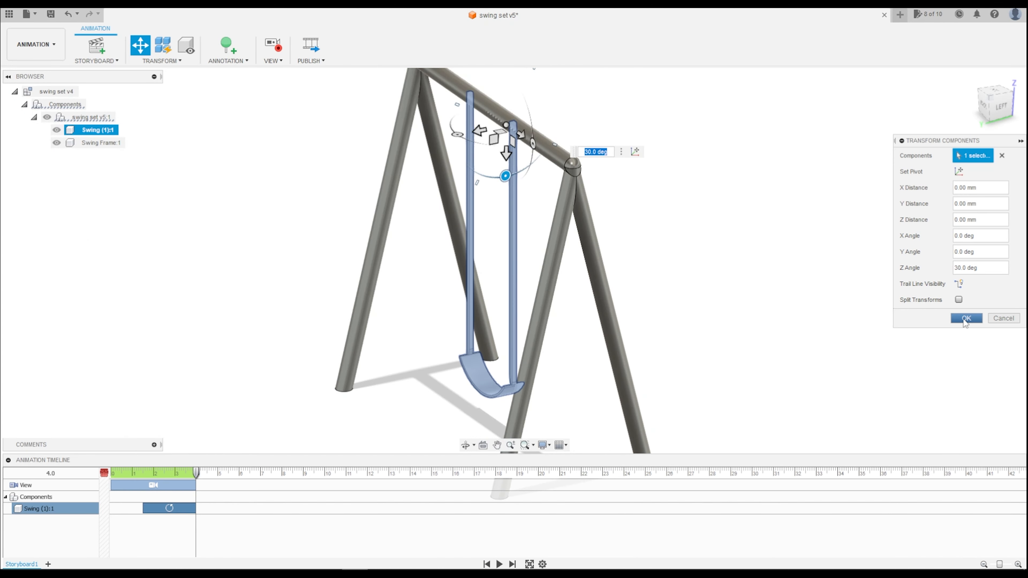
# Apply the 30-degree Z rotation to the Swing component and move the animation playhead to about 6.1 seconds
pyautogui.click(965, 318)
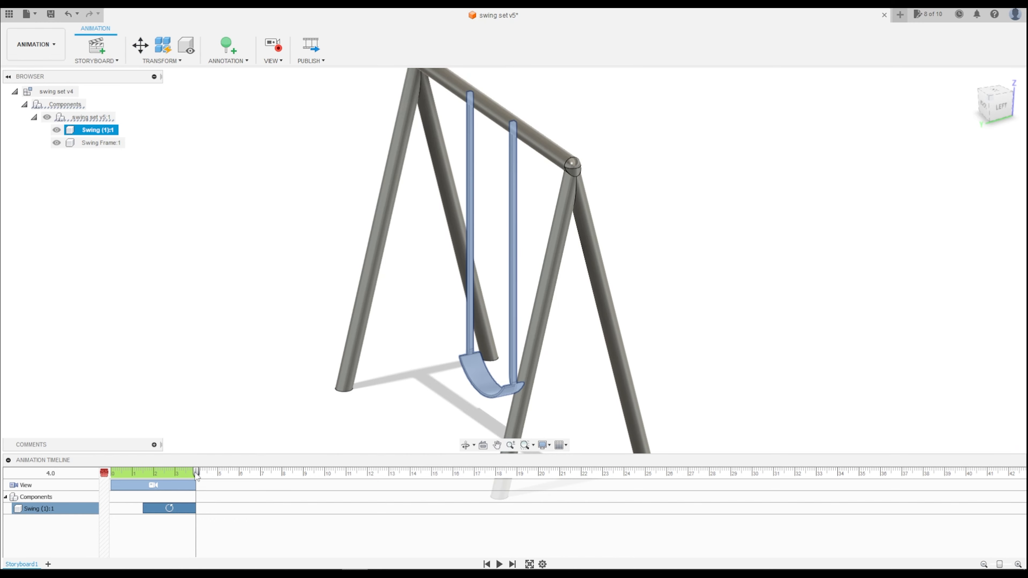
pyautogui.moveTo(196, 473); pyautogui.dragTo(242, 474)
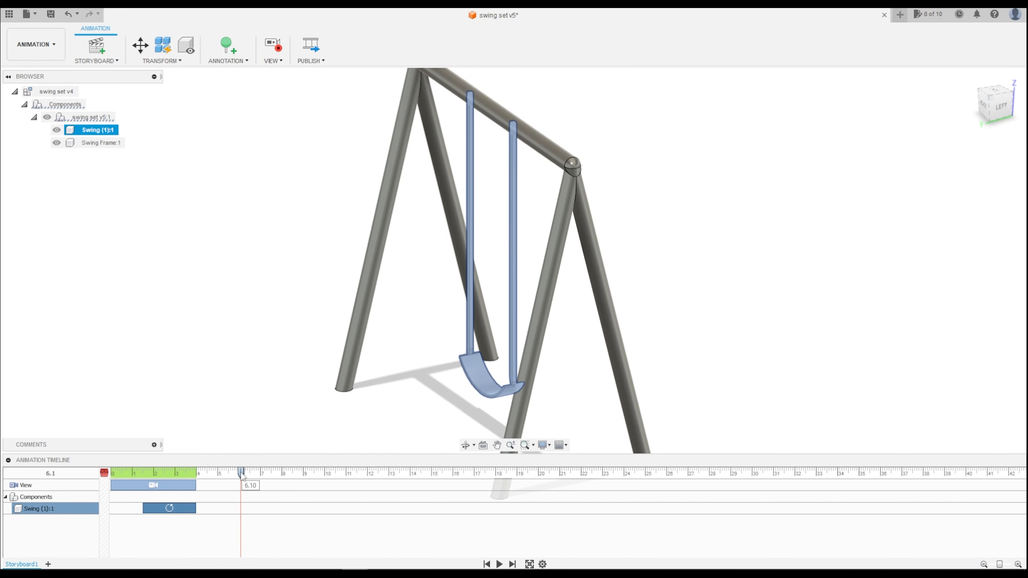